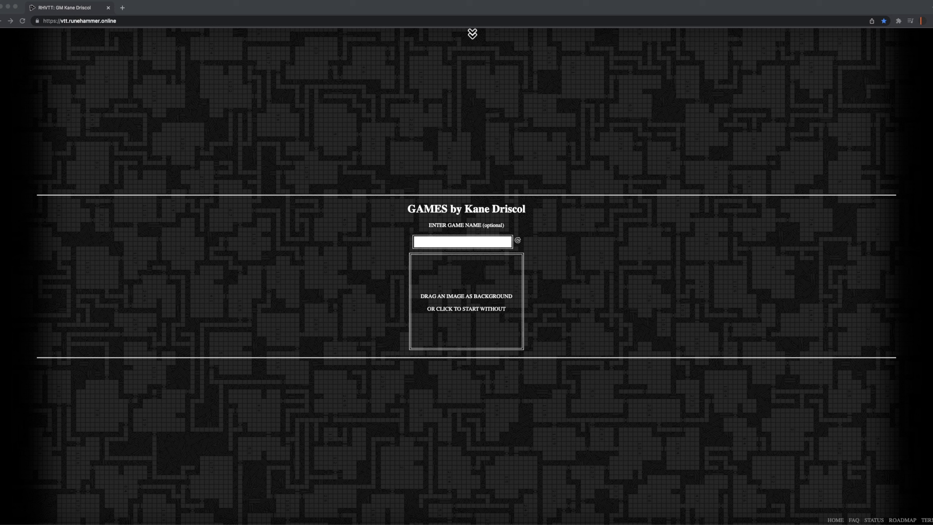
Open the list of existing games to look it over, and return to the new game's name.
left_click(470, 39)
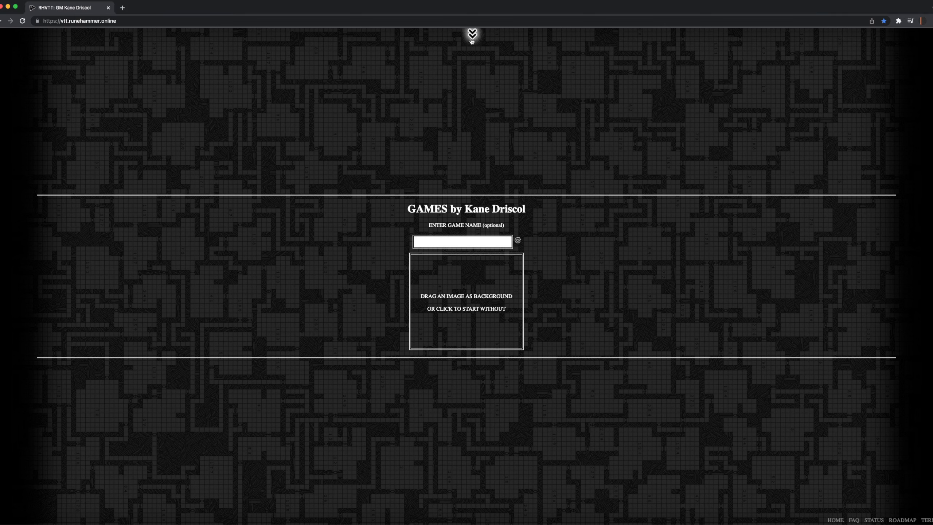
left_click(472, 40)
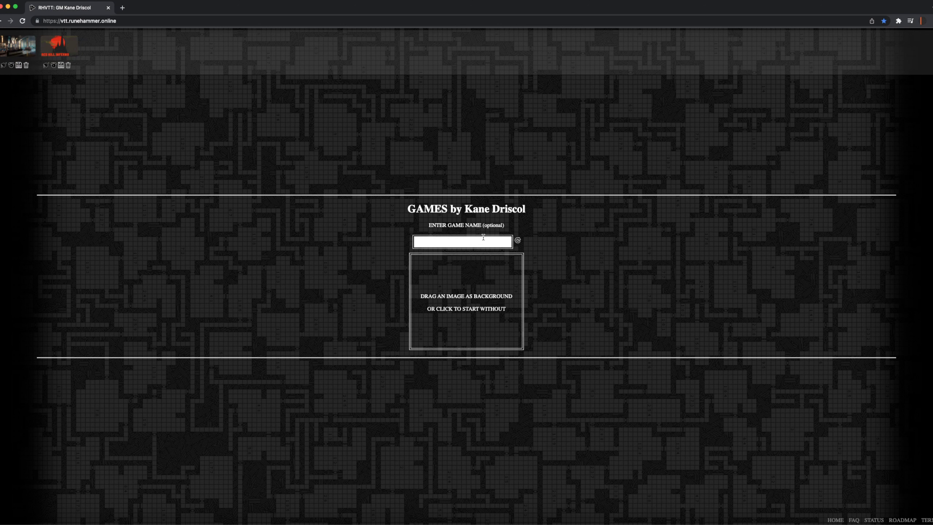
left_click(471, 239)
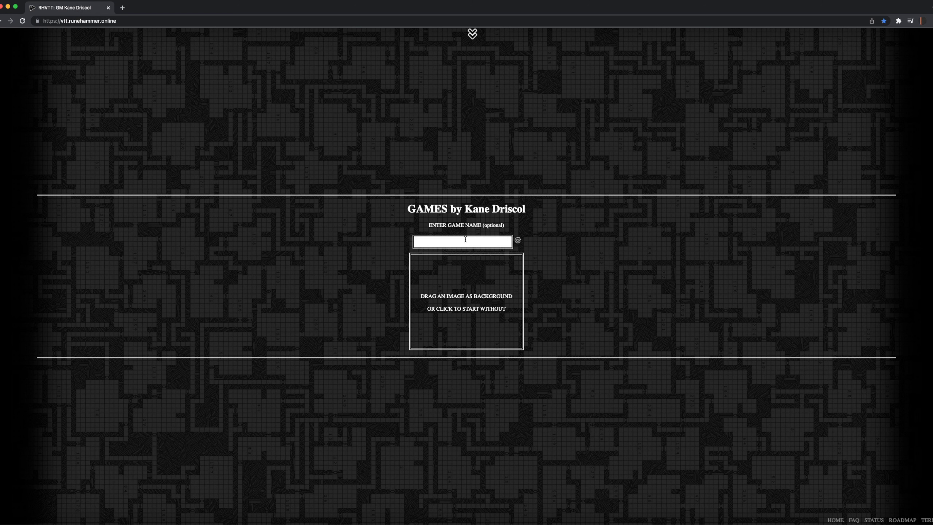
Name the new game Orvald-Towers.
left_click(518, 241)
triple_click(484, 242)
type("Orvald-Towers")
Search Google for "wizard tower concept art" in a new browser tab.
left_click(123, 8)
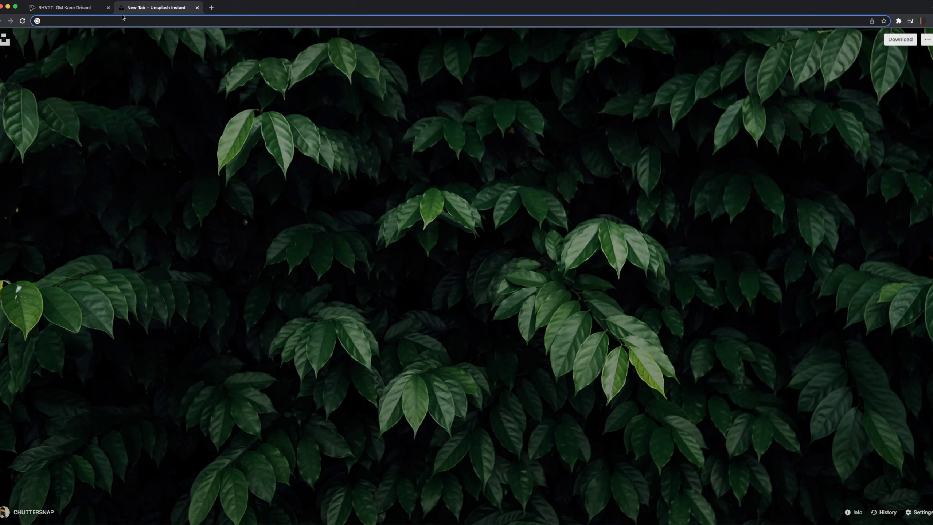
type("wizard toe")
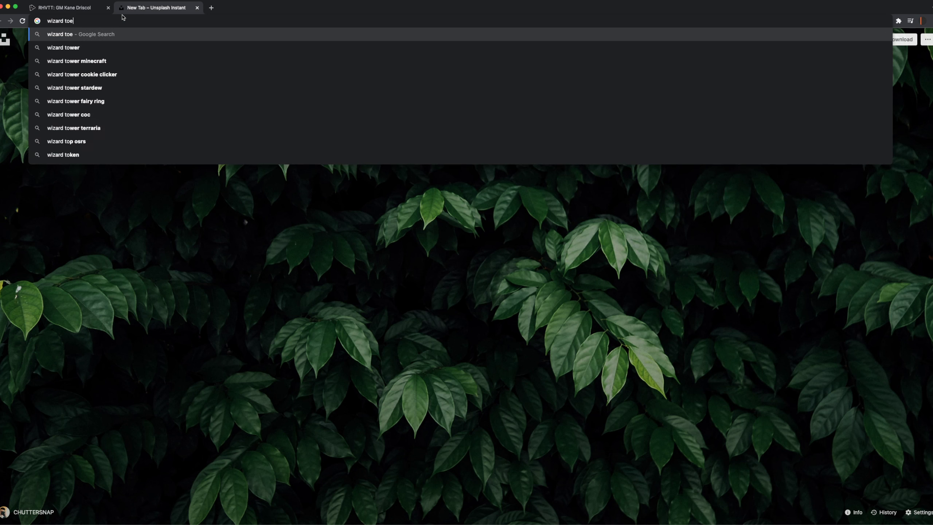
key("BackSpace")
type("wer")
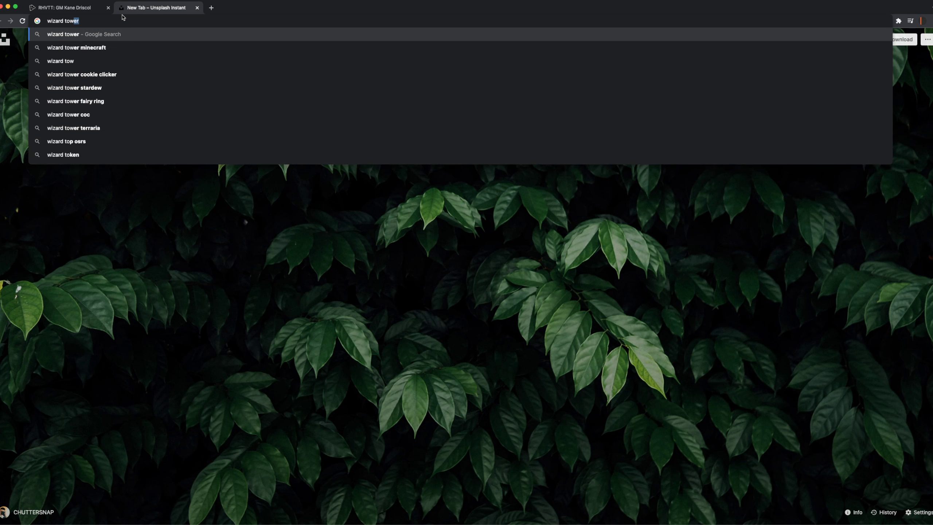
type(" concept a")
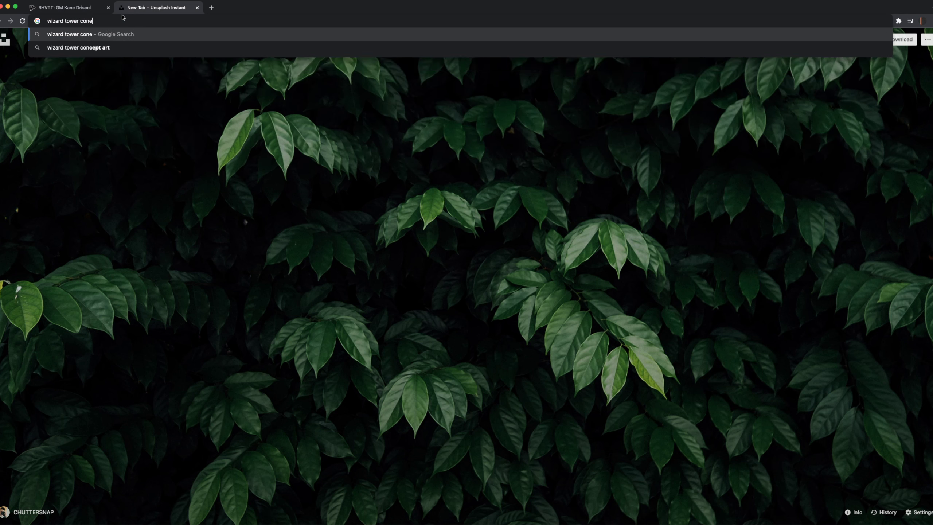
type("rt")
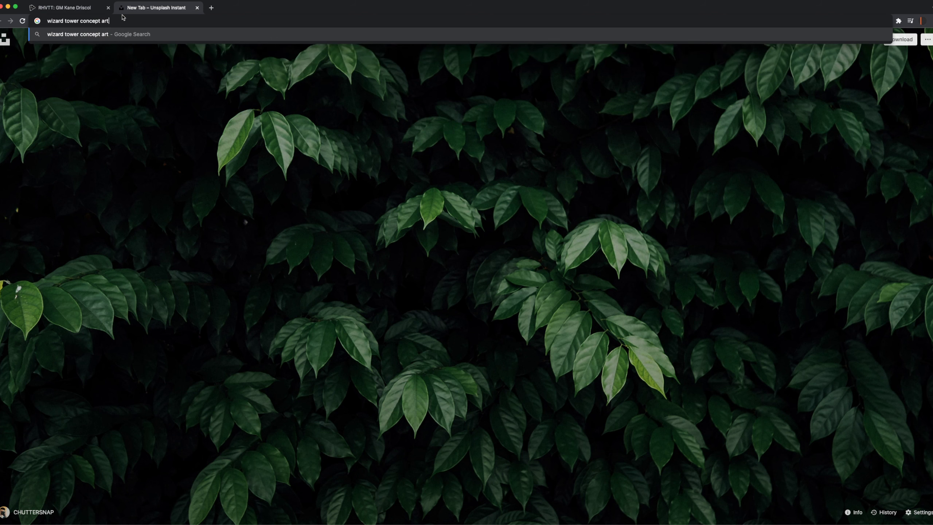
key("Return")
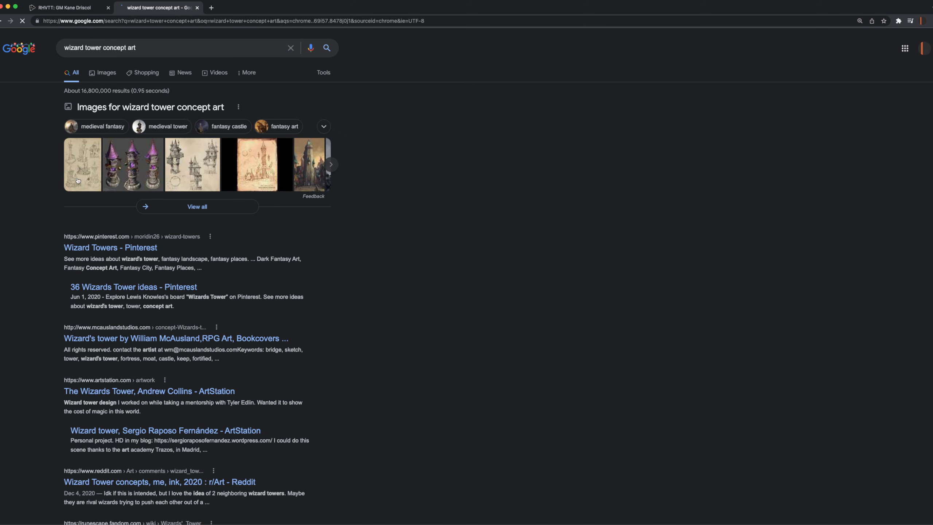
Show the image results and filter them to large size only.
left_click(104, 74)
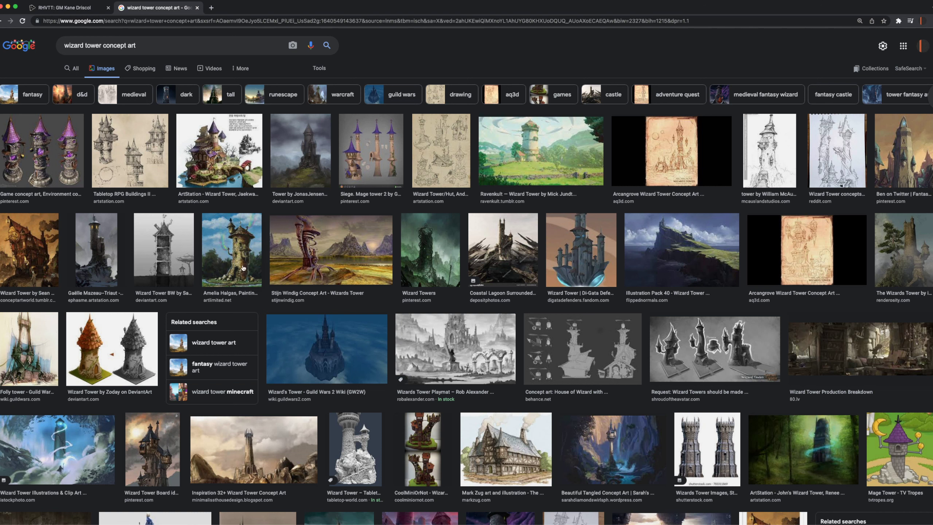
left_click(320, 69)
left_click(70, 84)
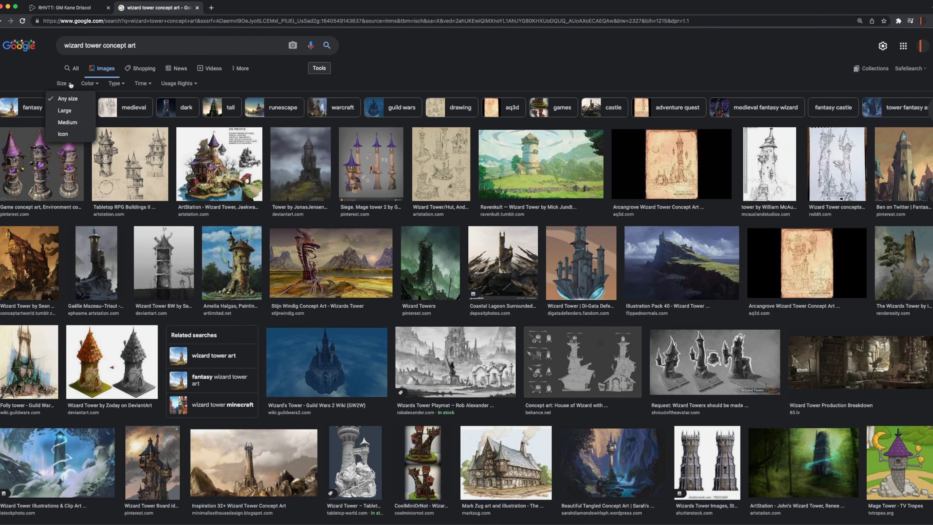
left_click(66, 111)
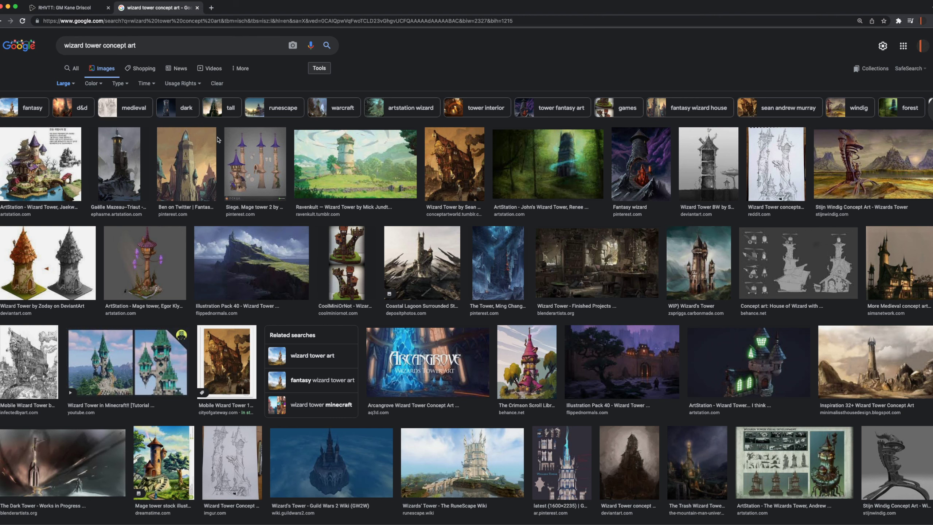
Browse the tower images, and refine the search to "wizard tower concept art landscape".
scroll(229, 259, "down", 8)
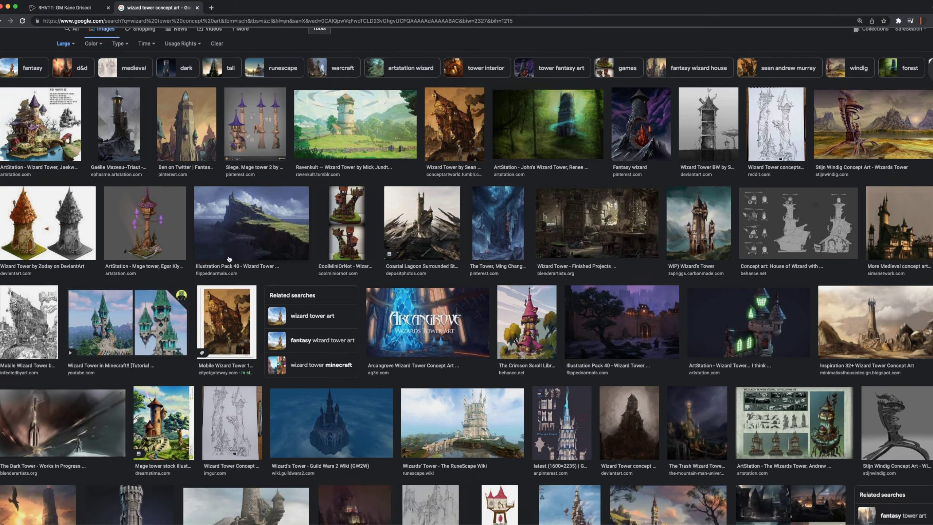
scroll(229, 259, "down", 5)
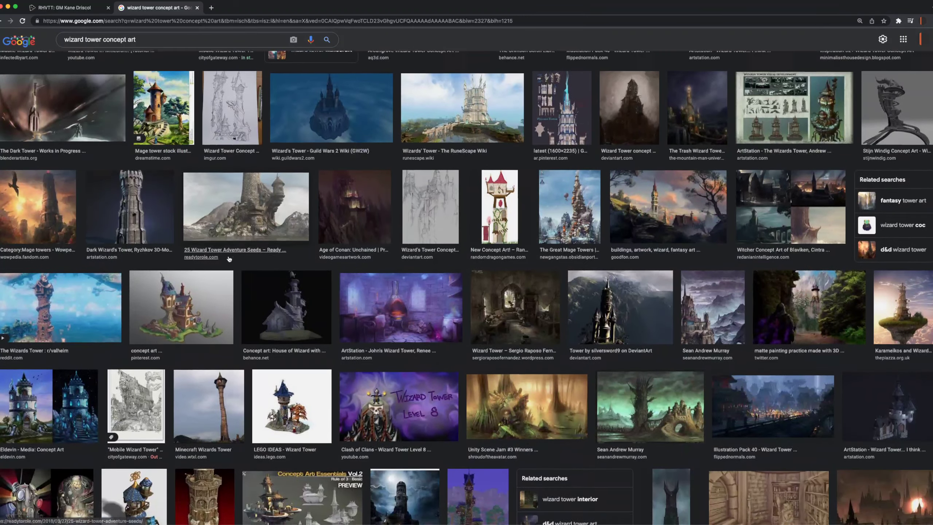
scroll(229, 259, "down", 5)
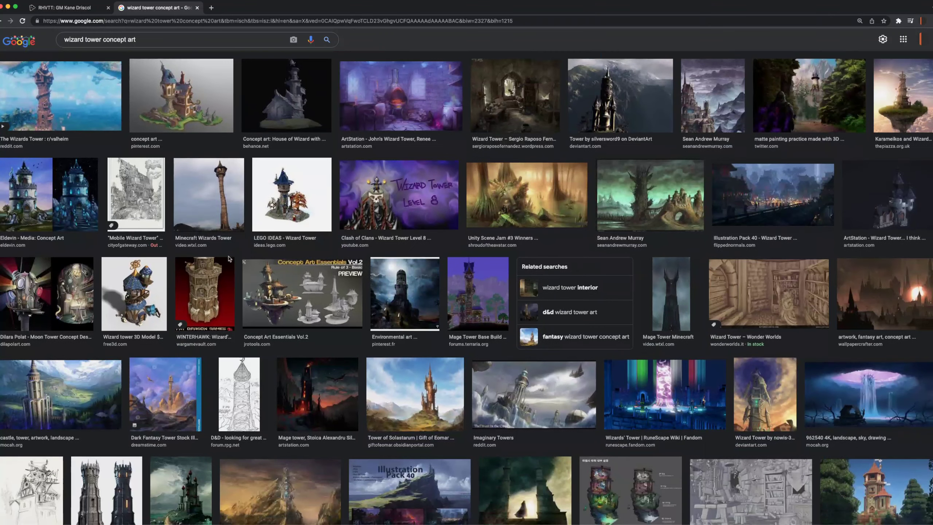
scroll(229, 259, "down", 6)
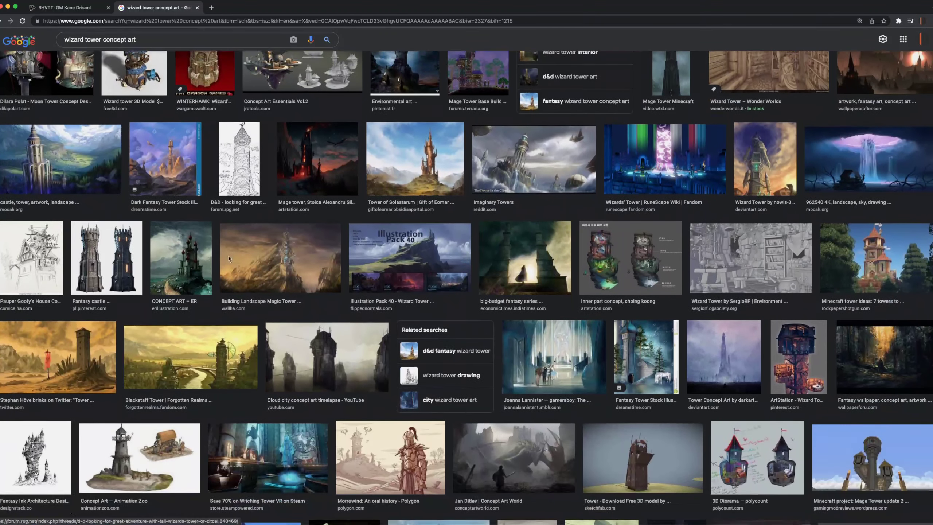
scroll(229, 259, "up", 20)
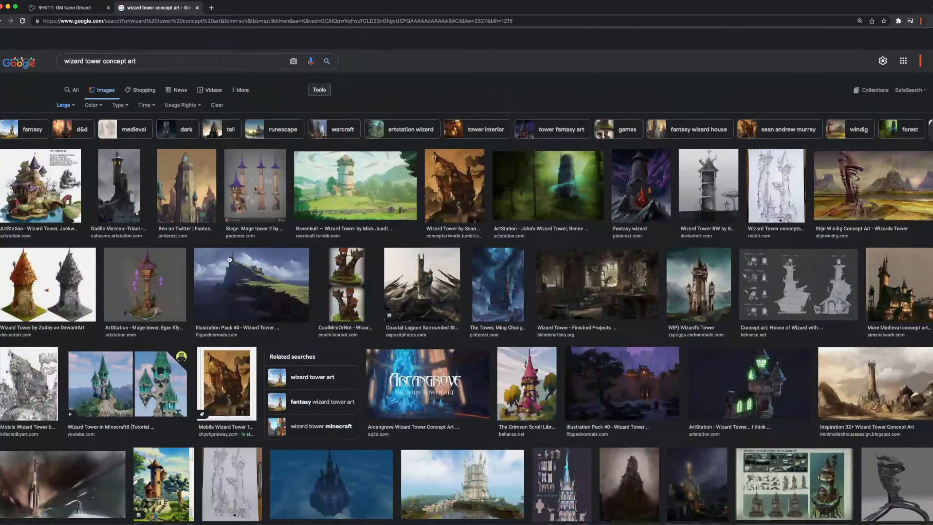
left_click(172, 42)
type("landscap")
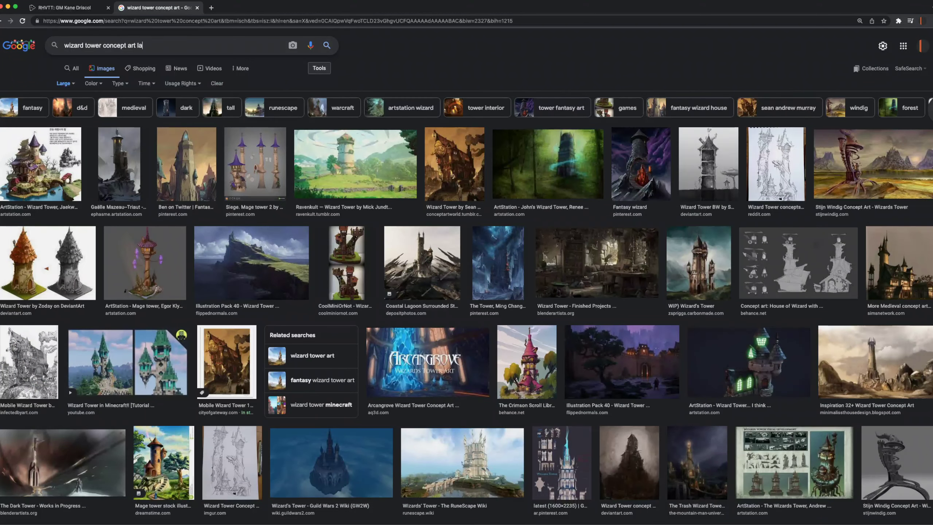
type("e")
key("Return")
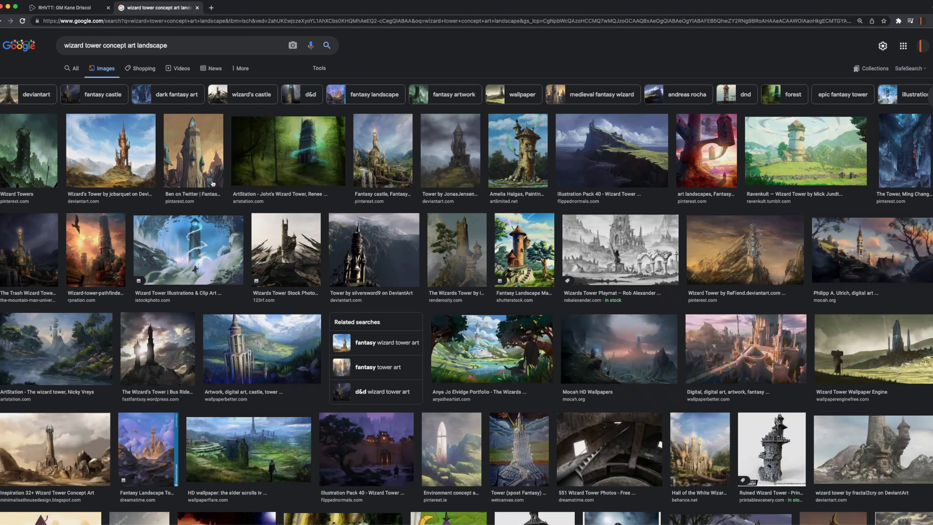
Try the image search "wizard tower digital art landscape" and go back to the concept art results.
double_click(115, 45)
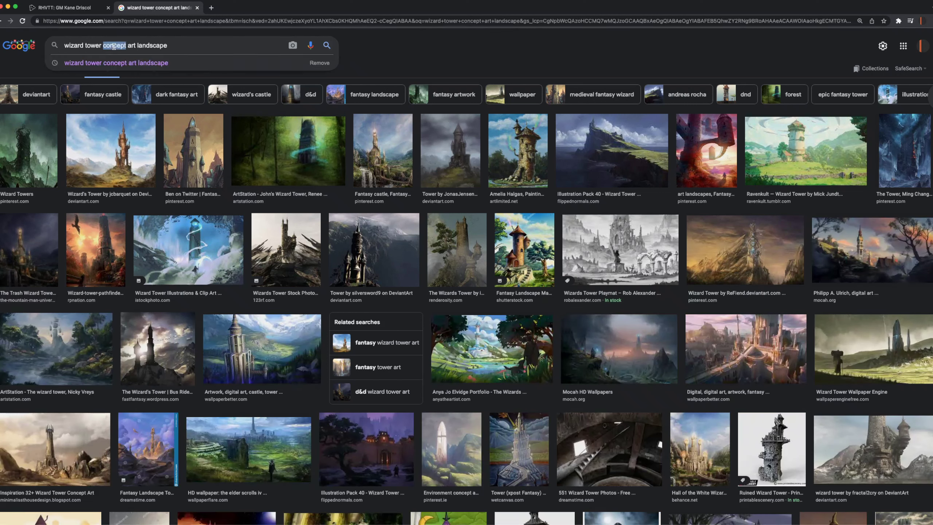
type("digital")
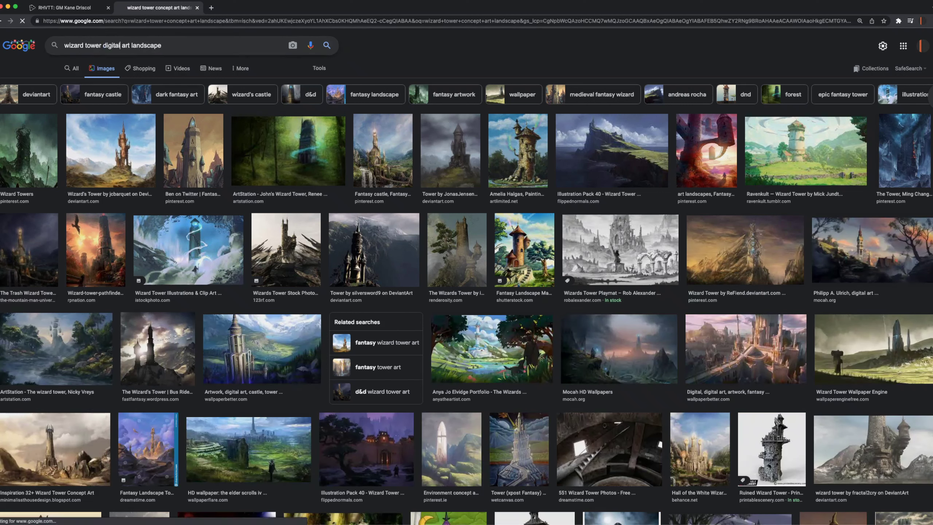
key("Return")
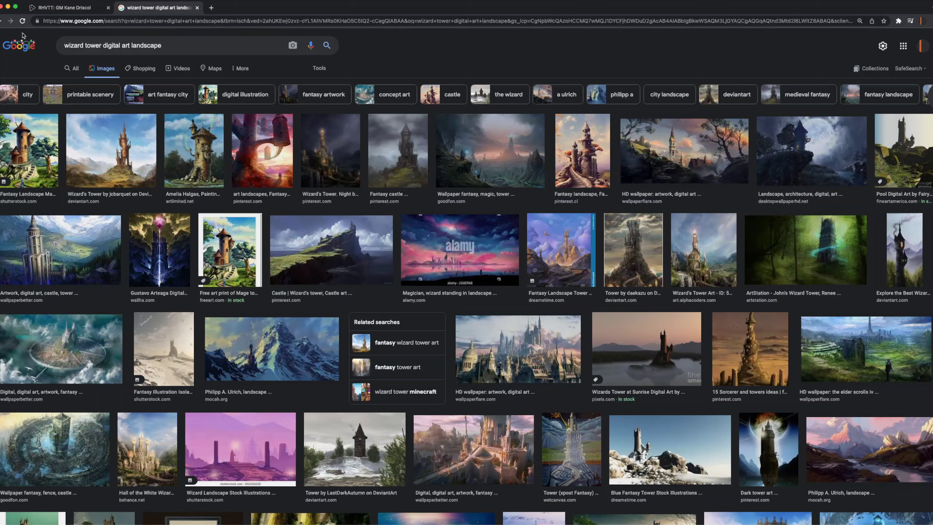
left_click(5, 21)
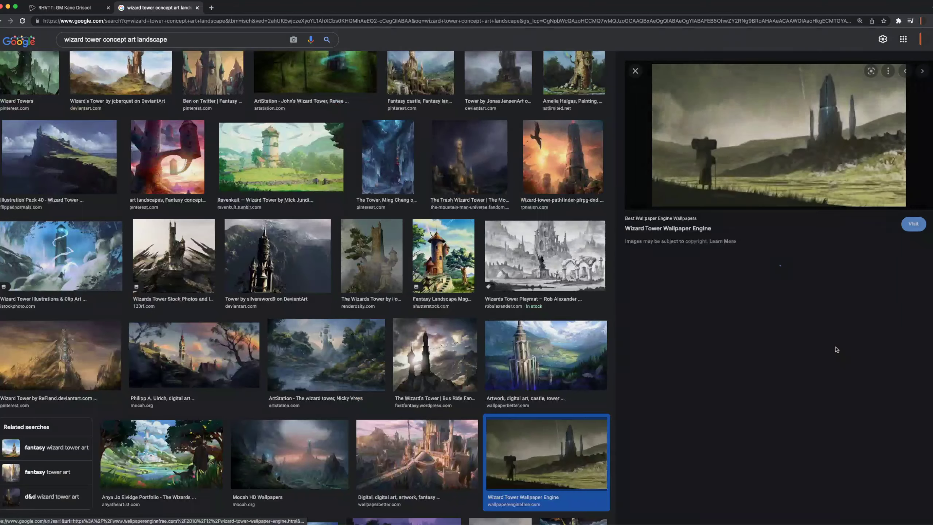
Preview the "Wizard Tower Wallpaper Engine" image and start saving it to disk.
left_click(834, 349)
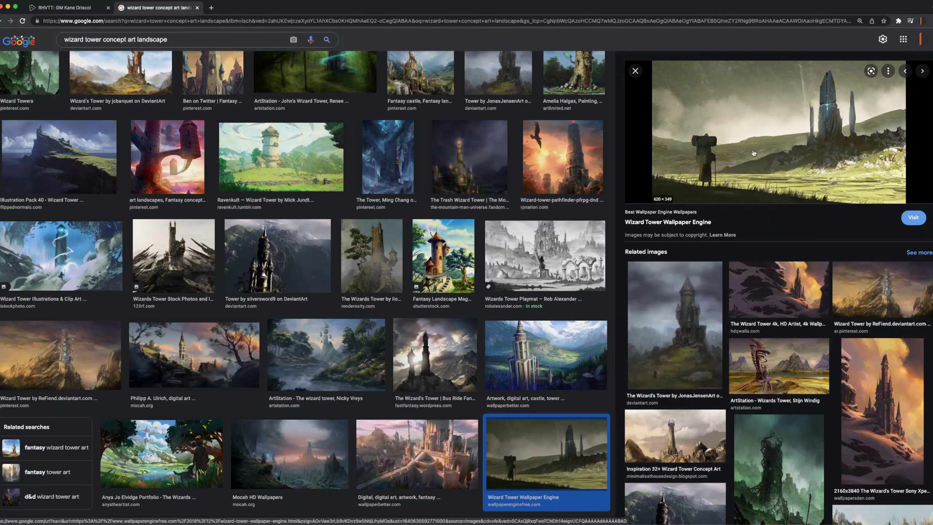
scroll(753, 154, "up", 3)
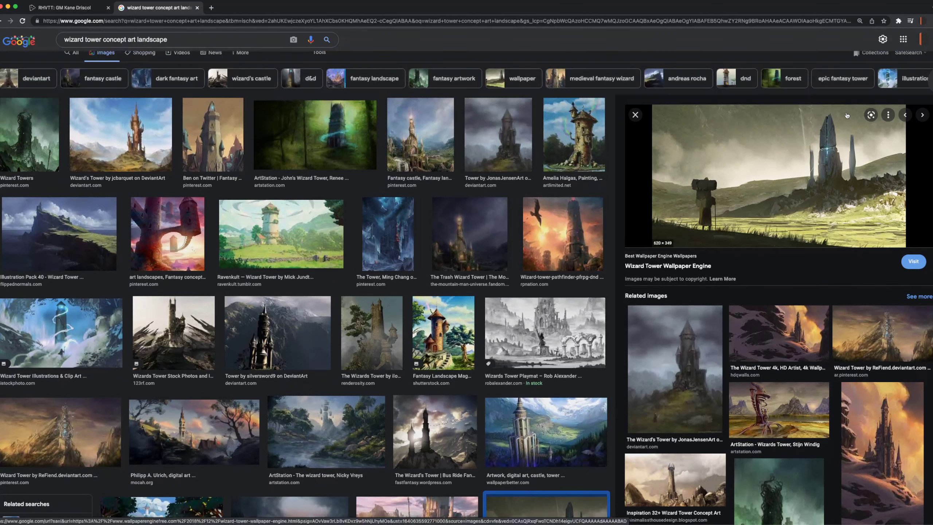
right_click(797, 157)
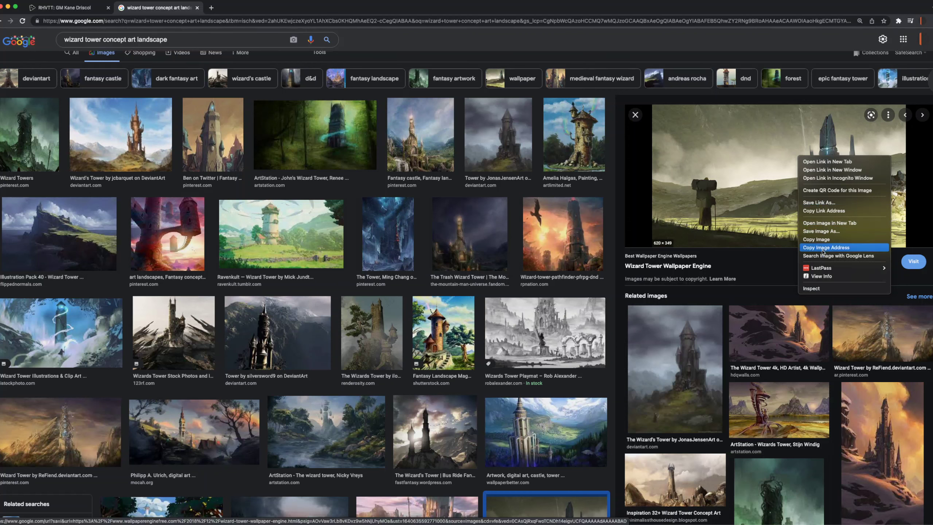
left_click(822, 231)
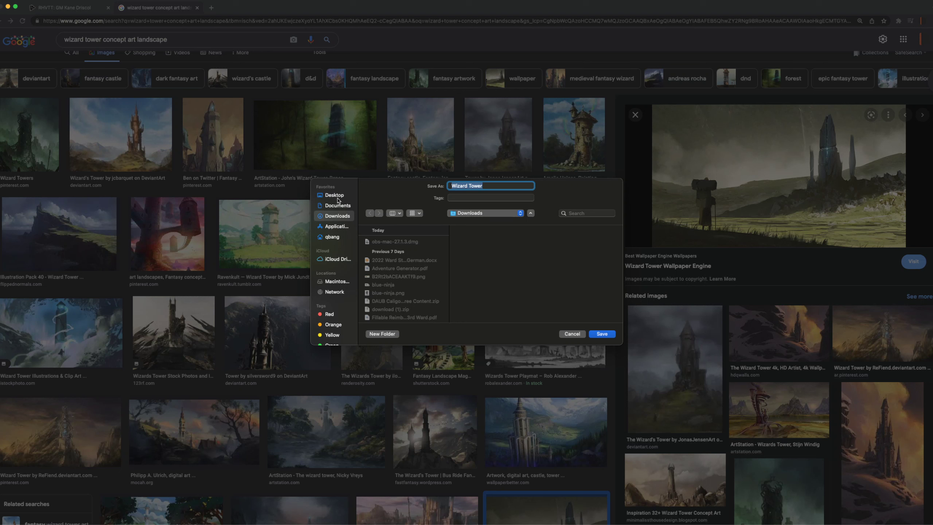
Create a folder named "Orvalds Tower" inside the Adventures folder in Documents as the save location.
left_click(339, 206)
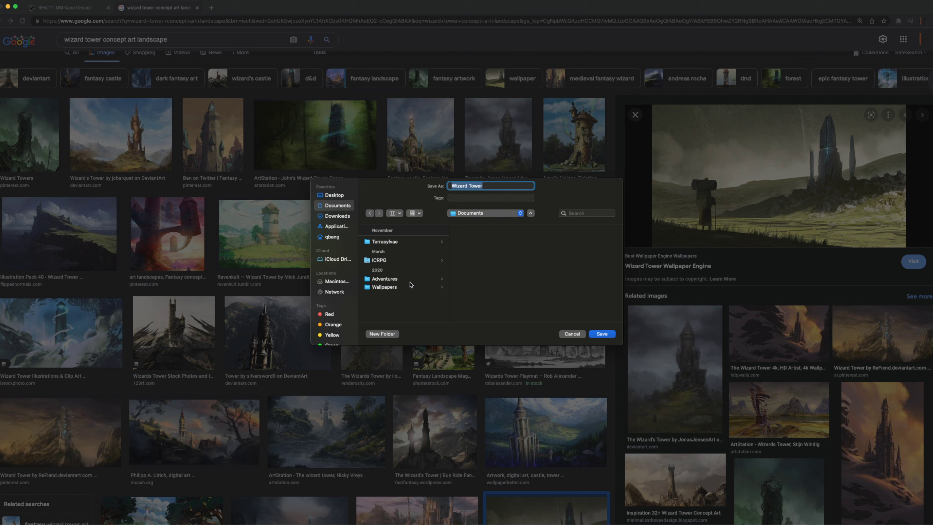
left_click(382, 279)
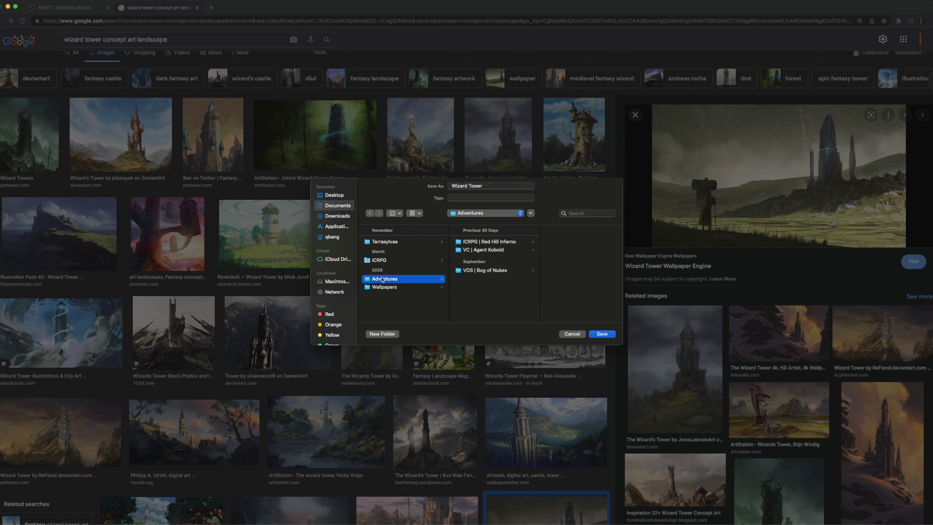
left_click(392, 335)
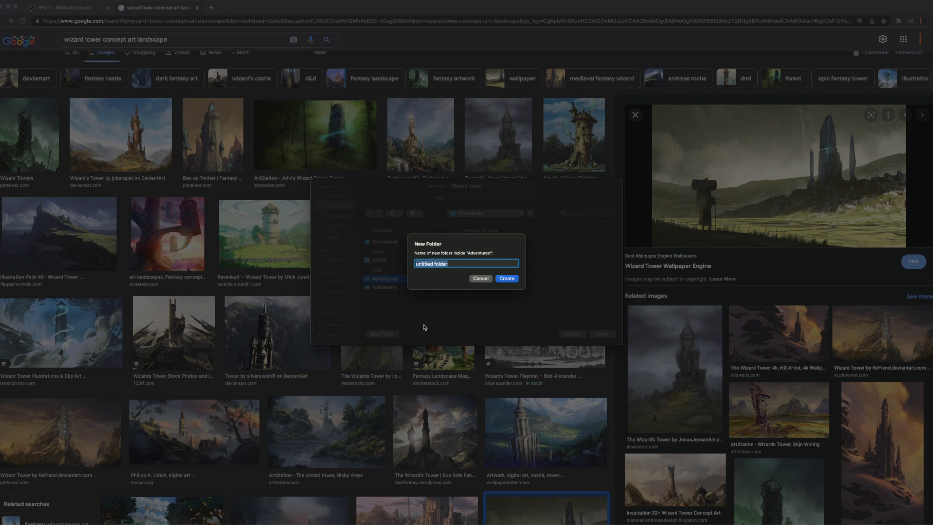
type("Orvalds Tower")
left_click(503, 279)
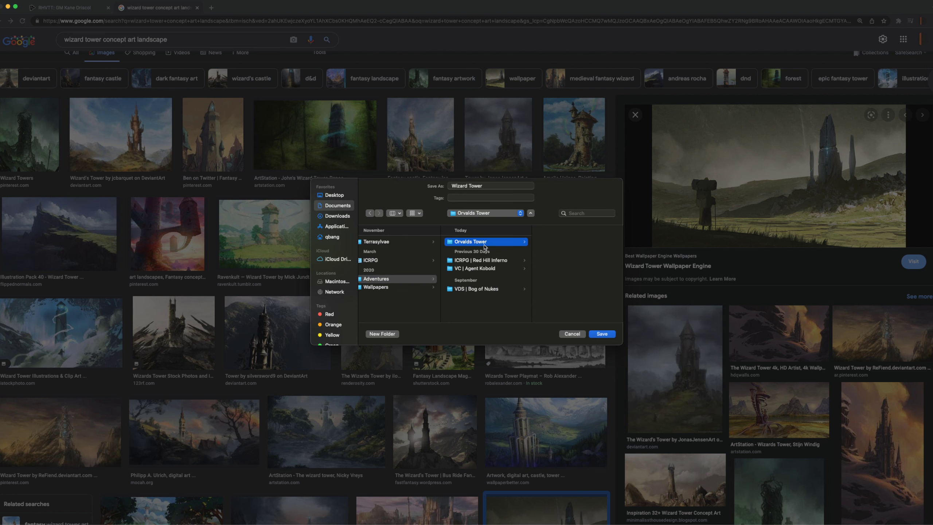
Prefix the Orvalds Tower folder's name with "ICRPG |" and save the Wizard Tower image in it.
right_click(479, 246)
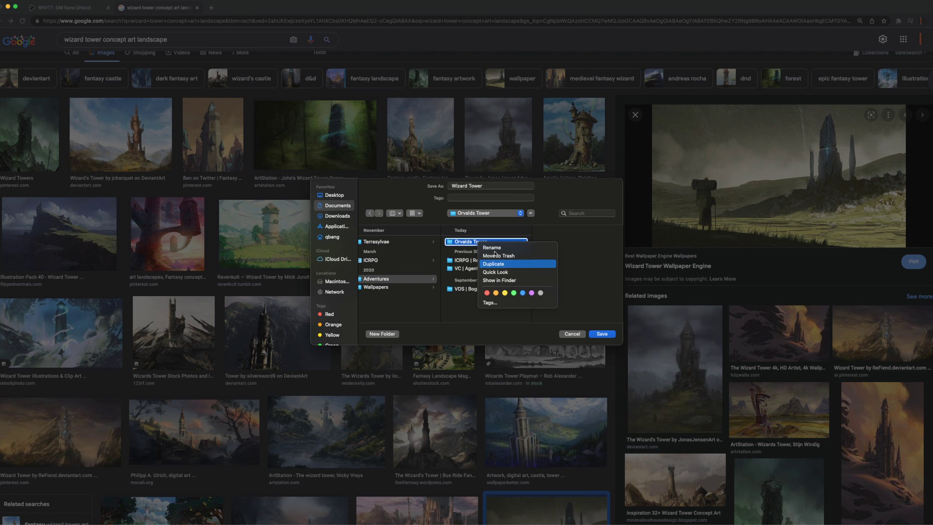
left_click(483, 259)
left_click(455, 242)
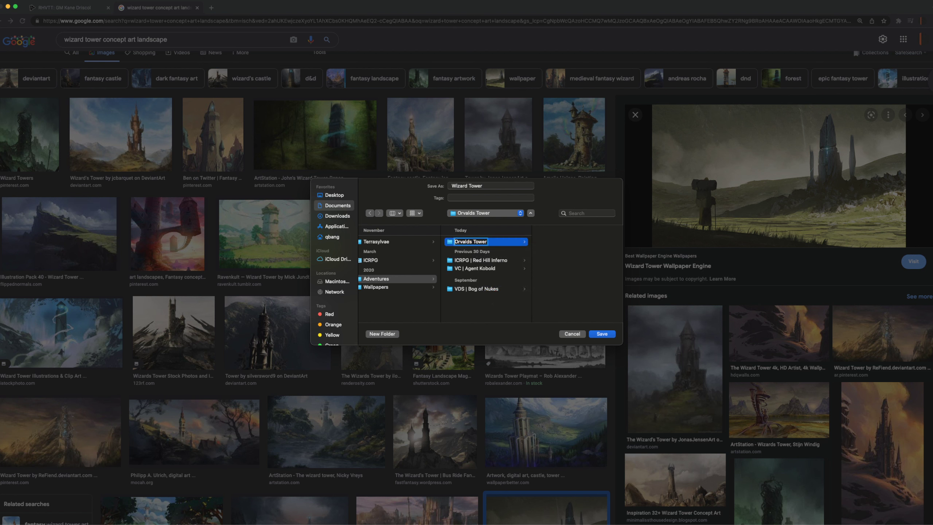
type("ICRPG")
key("BackSpace")
key("BackSpace")
key("BackSpace")
key("BackSpace")
key("BackSpace")
key("BackSpace")
type("ICRPG |")
left_click(602, 334)
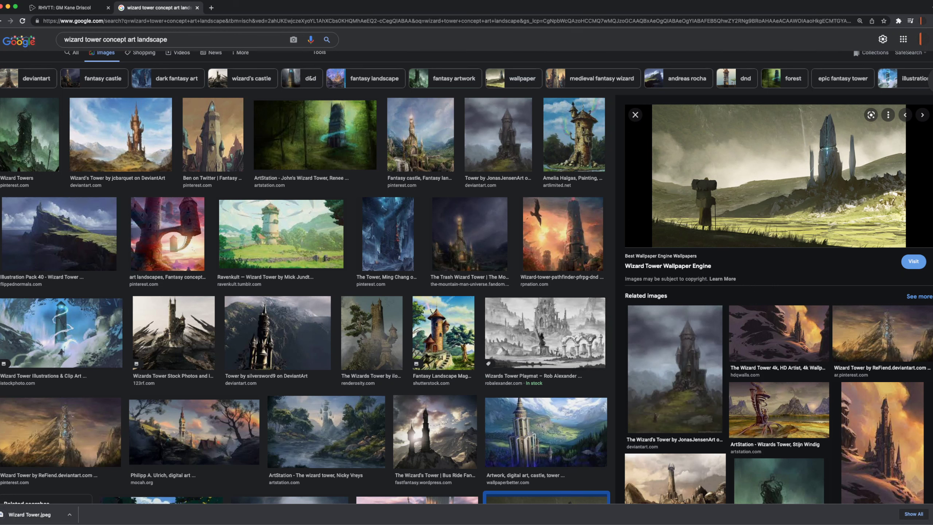
Start the Orvald-Towers game with Wizard Tower.jpeg from the "ICRPG | Orvalds Tower" folder in Documents/Adventures as its background.
key("super+Tab")
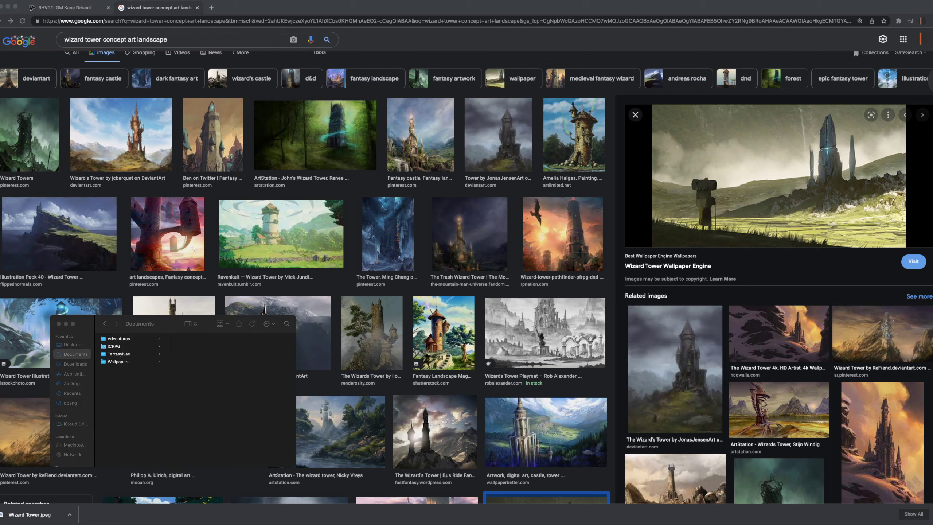
left_click(130, 397)
left_click(119, 339)
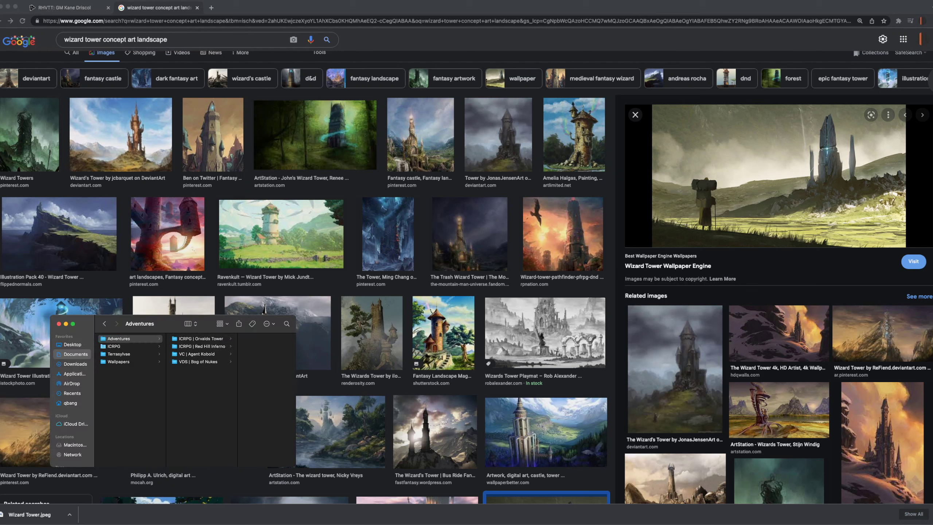
left_click(201, 339)
left_click(255, 338)
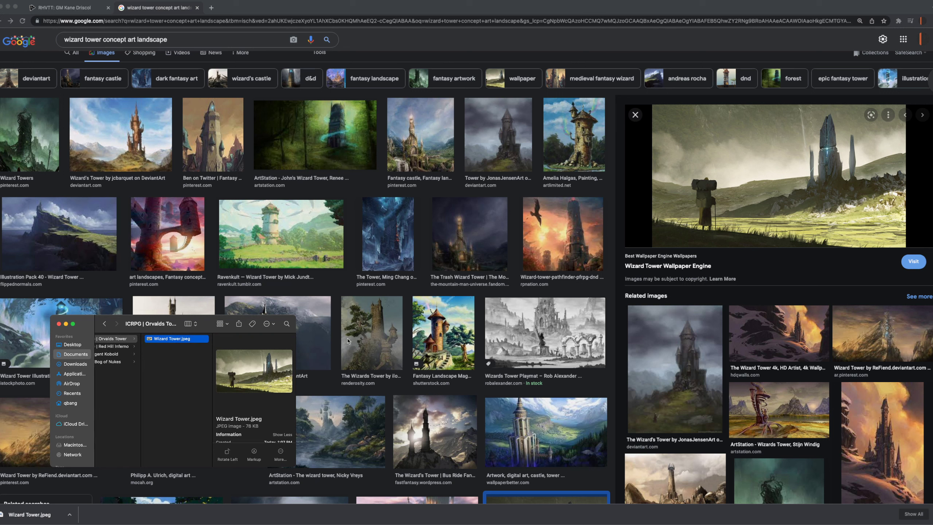
left_click(77, 8)
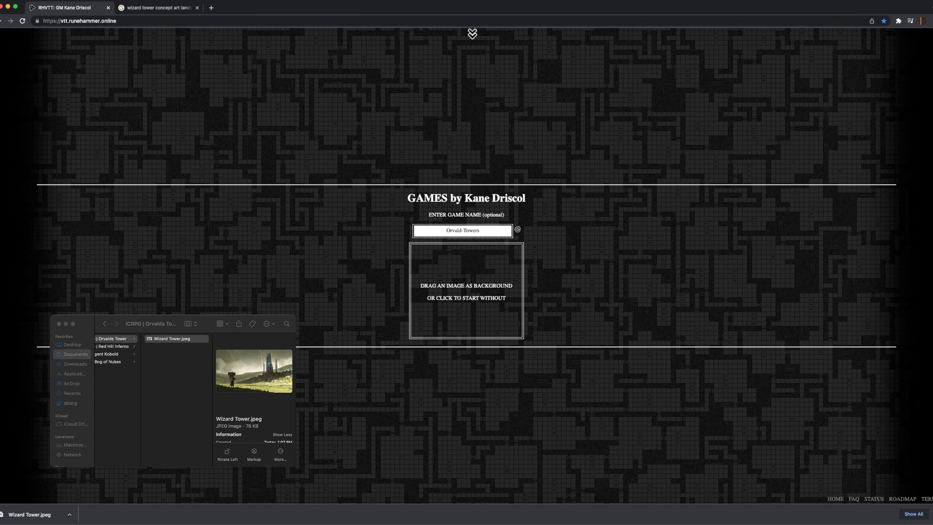
left_click_drag(176, 339, 475, 261)
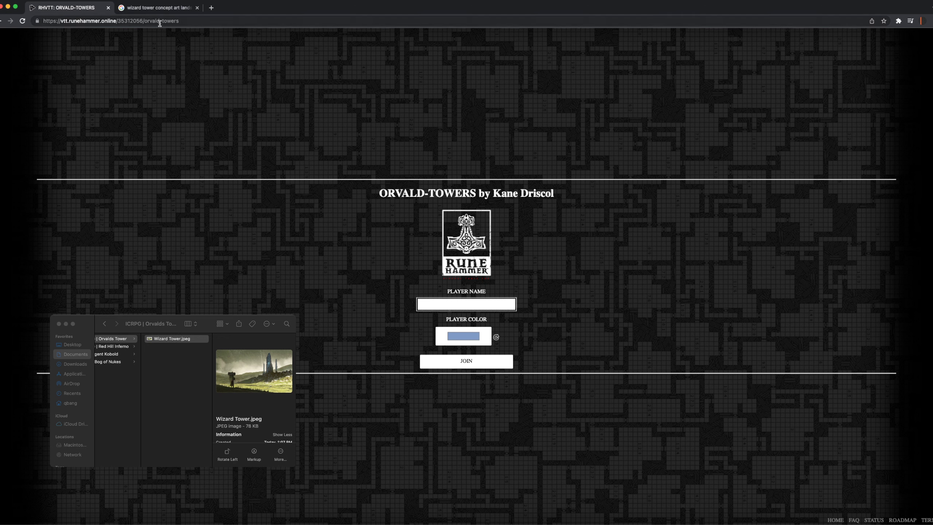
Highlight the new game's web address, deselect it, and fill in the game master's player name.
left_click(160, 21)
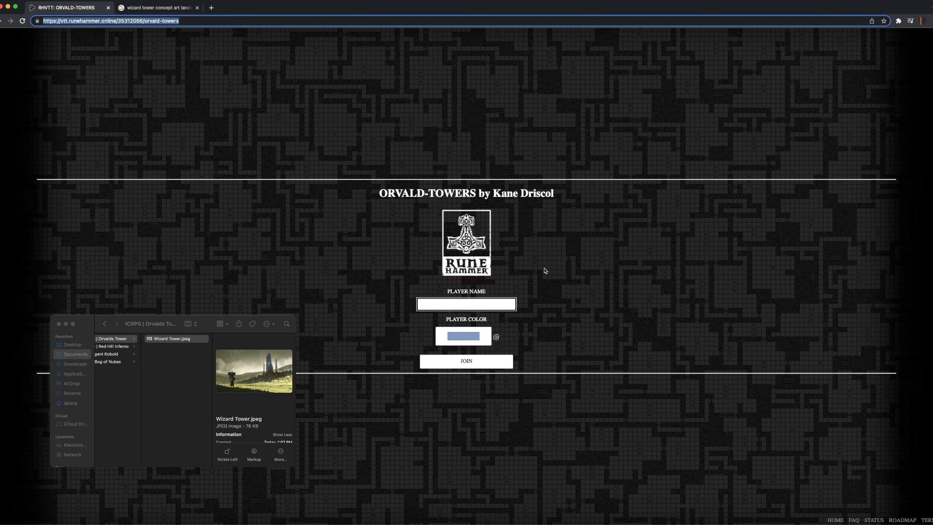
left_click(575, 304)
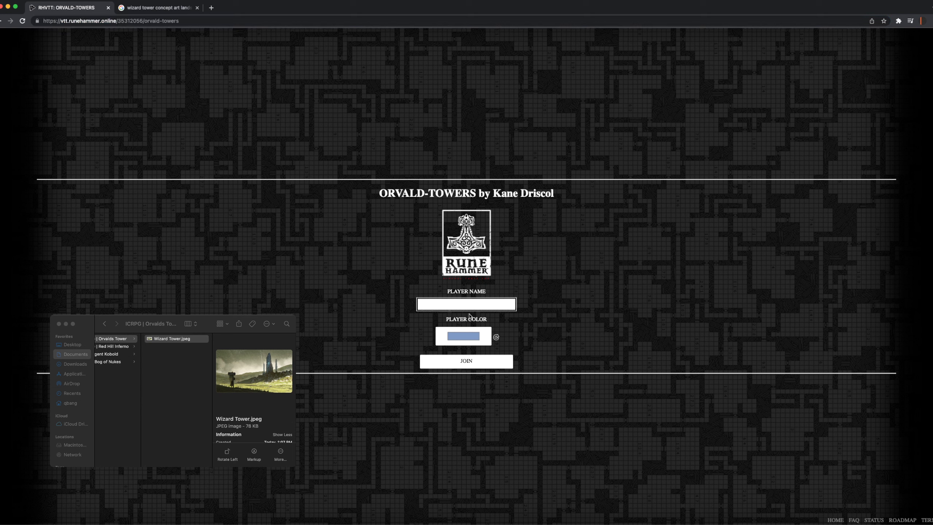
type("Kane (GM)")
Set the player color to pure red (RGB 255, 0, 0) and join the game.
left_click(474, 341)
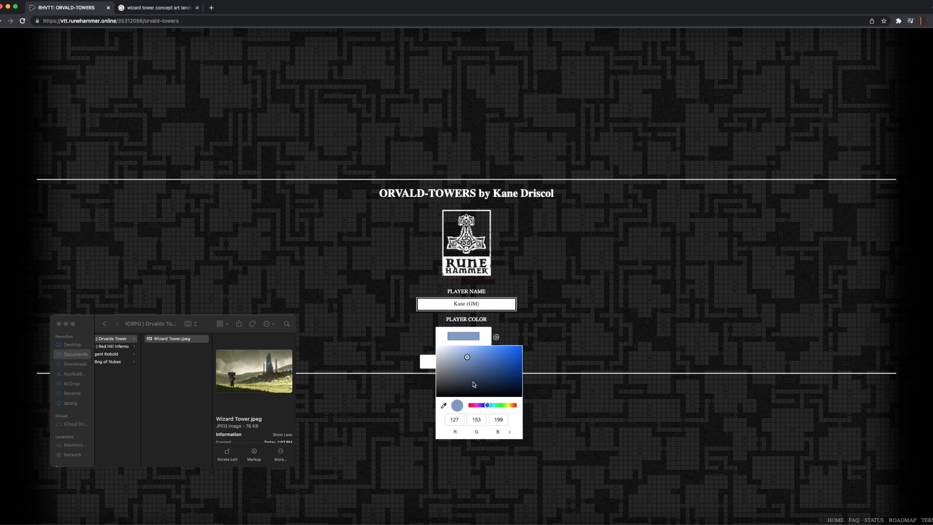
left_click(474, 405)
left_click_drag(474, 406, 444, 407)
left_click_drag(513, 374, 543, 313)
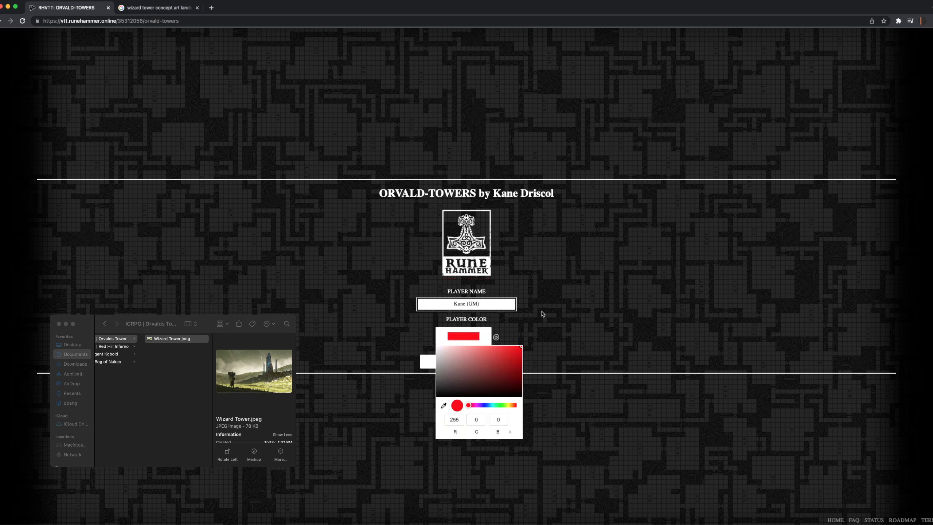
left_click(564, 306)
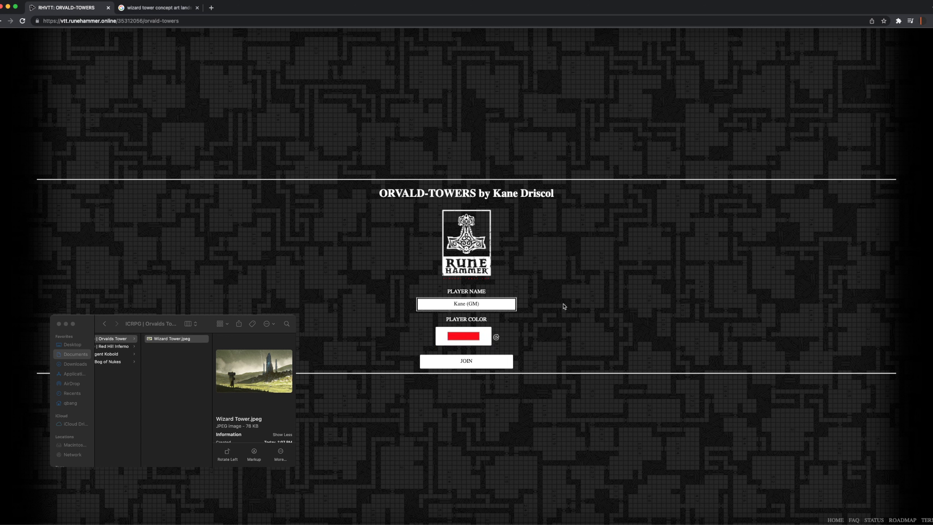
left_click(476, 368)
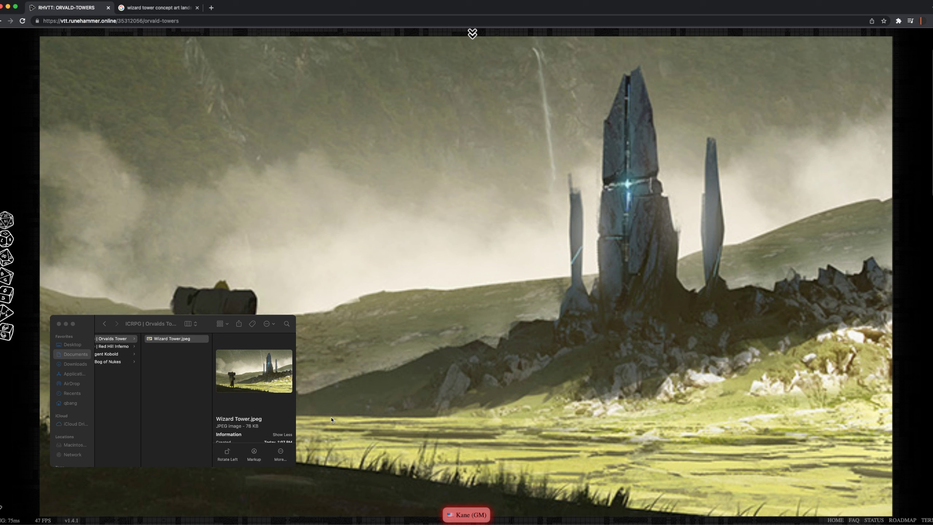
left_click(177, 338)
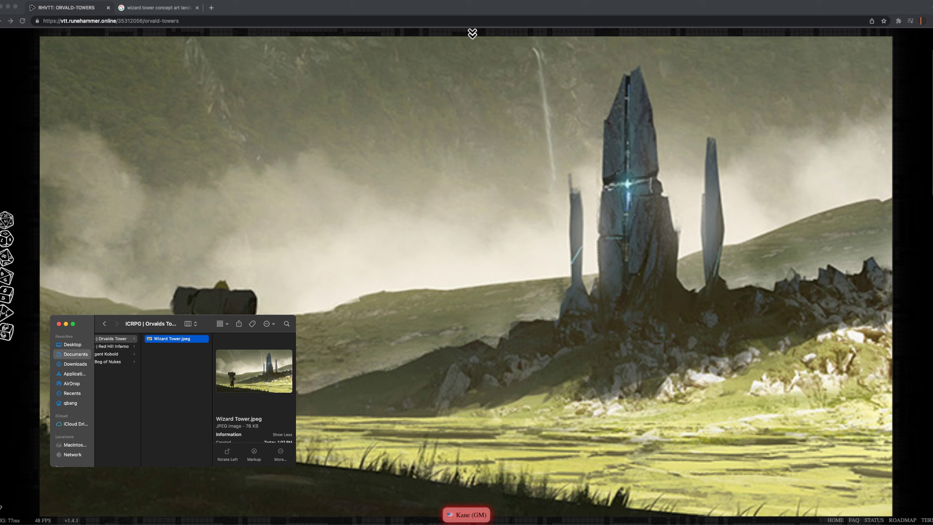
key("super+Tab")
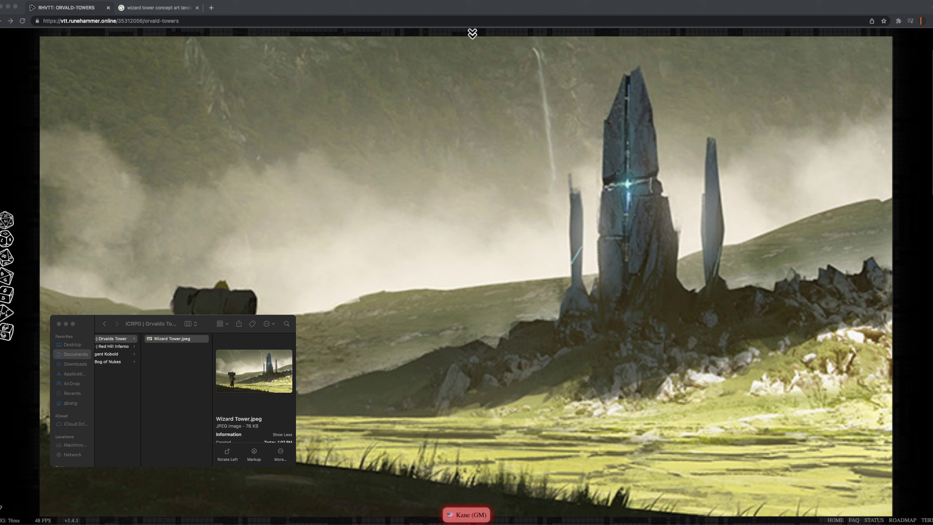
scroll(195, 399, "left", 5)
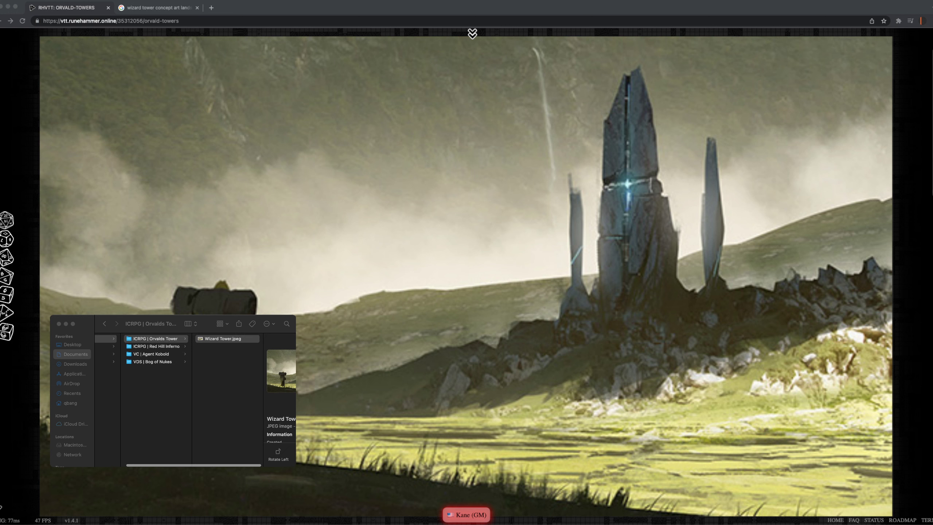
scroll(196, 399, "right", 3)
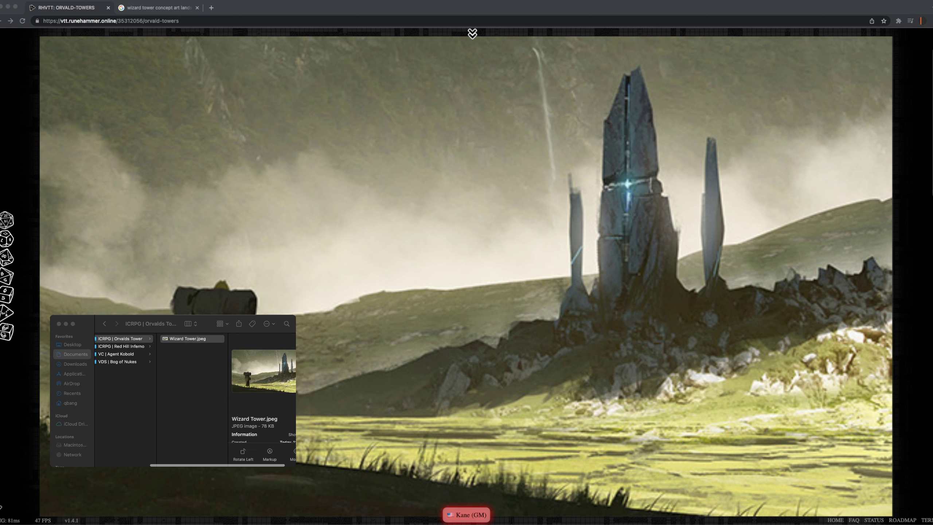
scroll(195, 399, "left", 4)
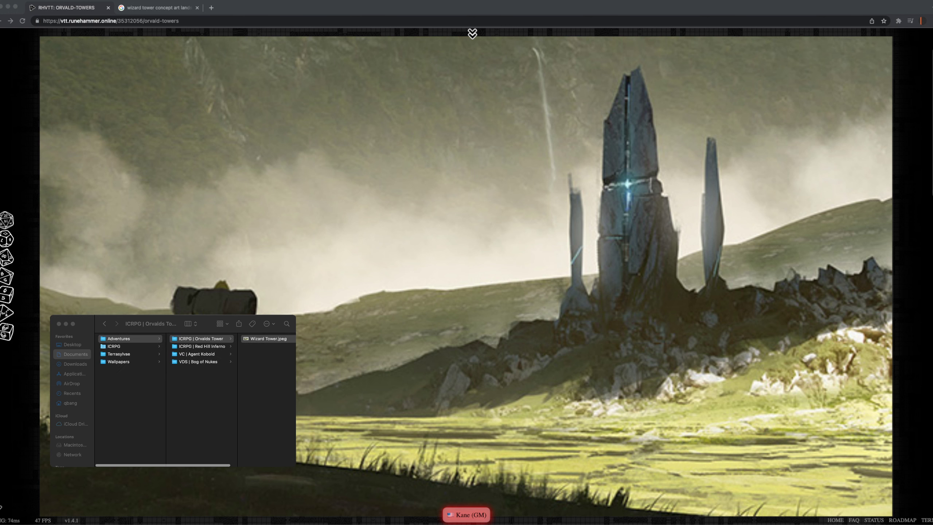
Copy the seven folders from Landing-Page through Tokens in the Desktop's Orvald's Tower folder into "ICRPG | Orvalds Tower" in Documents/Adventures.
left_click(73, 345)
left_click(73, 345)
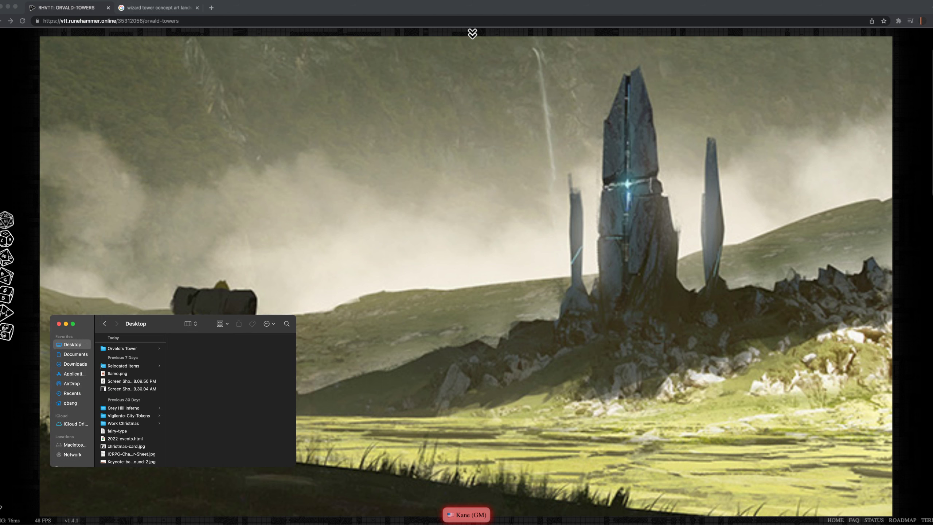
left_click(123, 349)
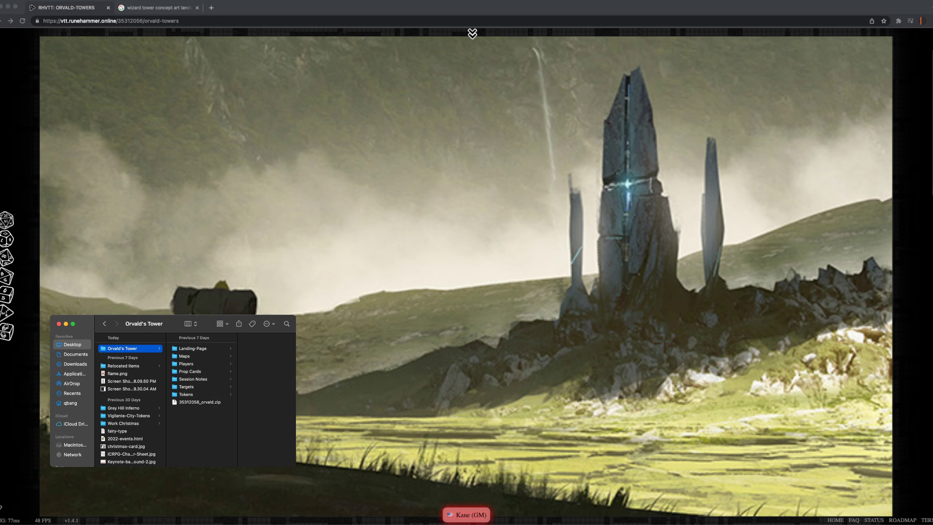
left_click(193, 349)
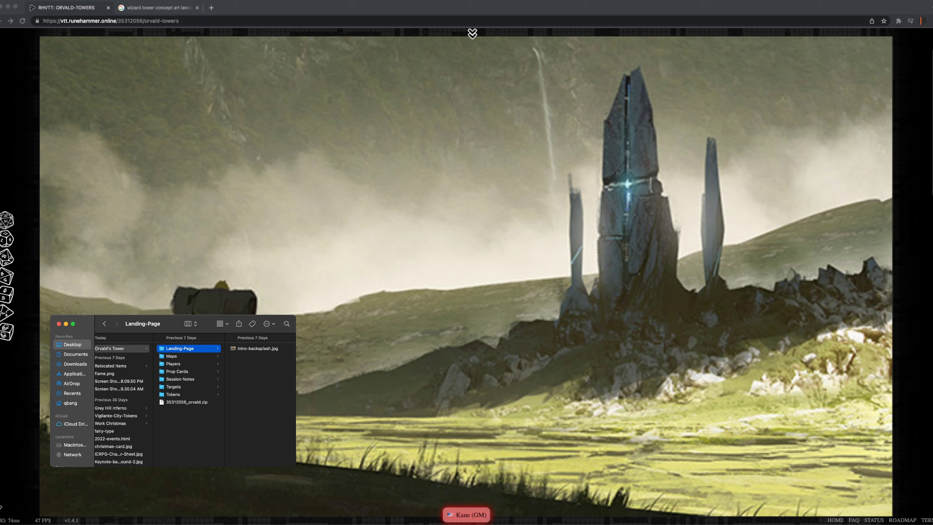
left_click(173, 394, "shift")
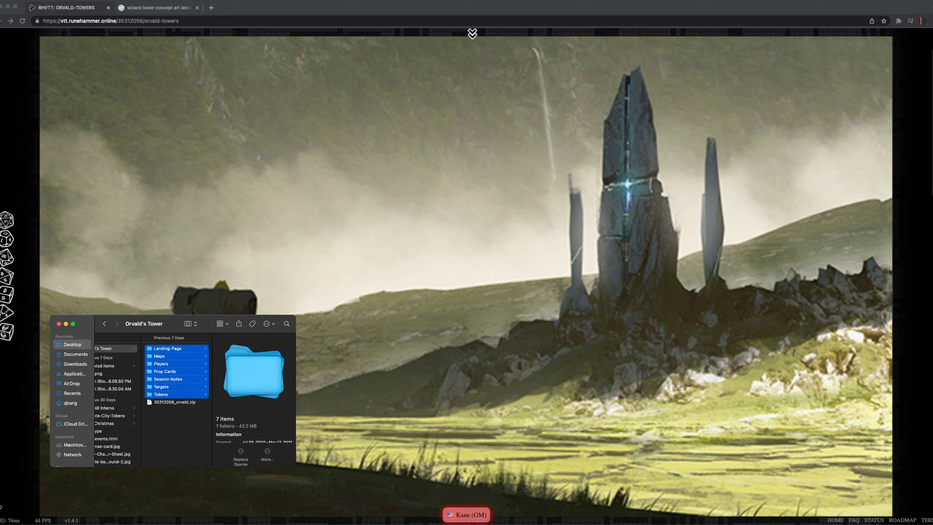
left_click(75, 355)
left_click(118, 384)
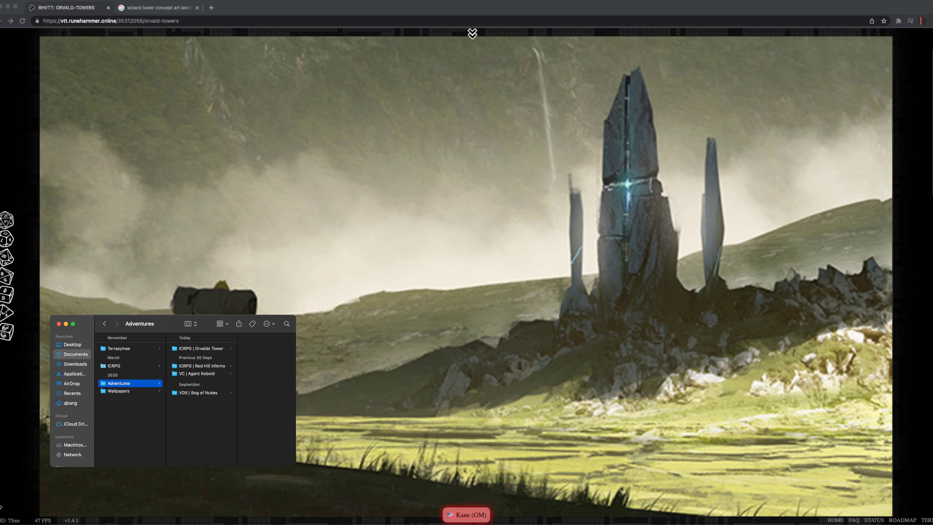
left_click(201, 349)
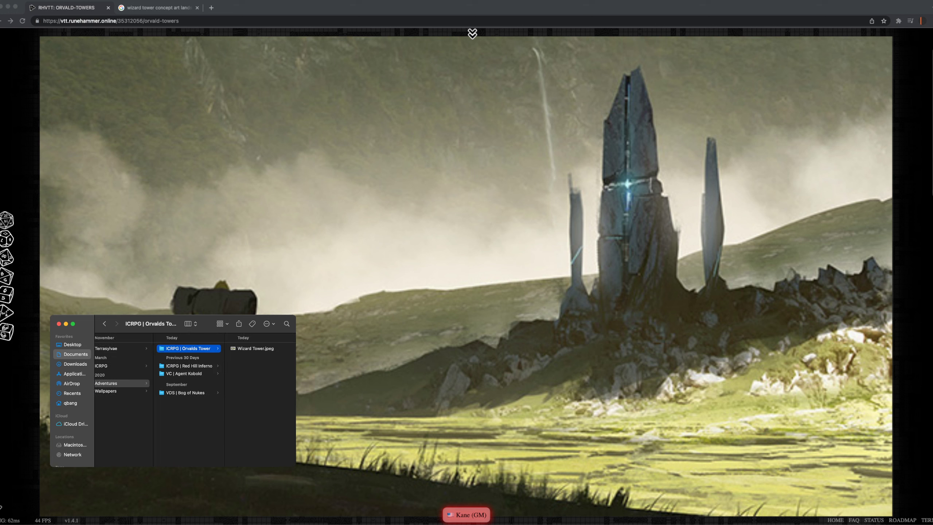
key("super+v")
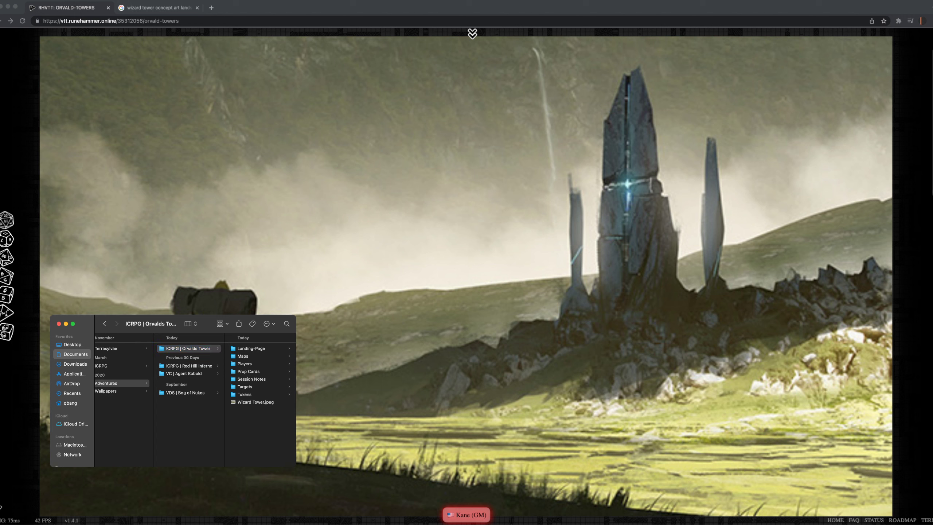
Move Wizard Tower.jpeg into the Landing-Page subfolder and open that folder.
left_click(255, 402)
left_click_drag(172, 402, 168, 348)
left_click(168, 348)
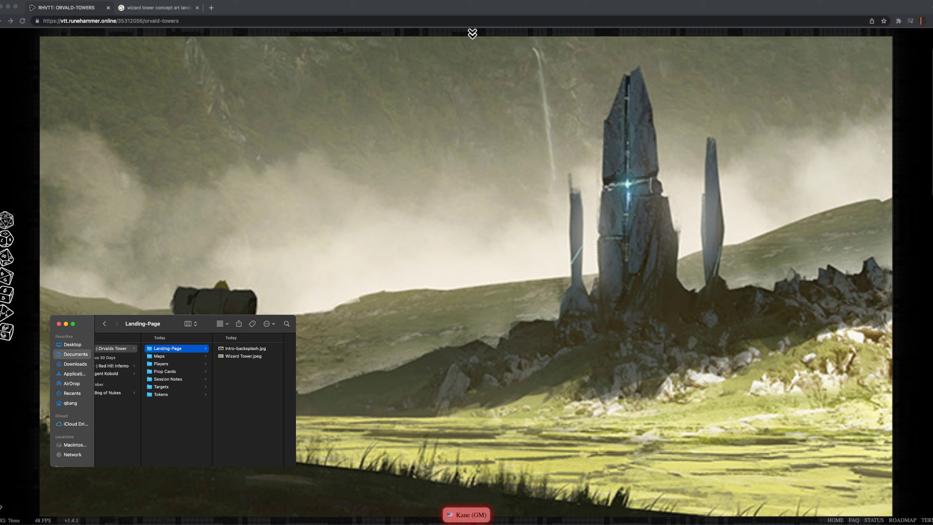
View the Maps folder, and add the amber walker, guss and sage token images from the Players folder to the scene.
left_click(159, 356)
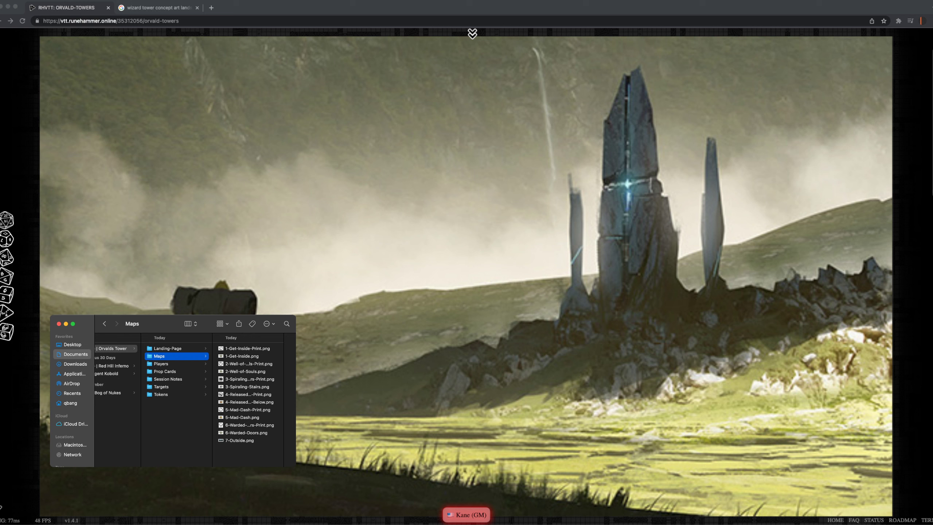
left_click(161, 364)
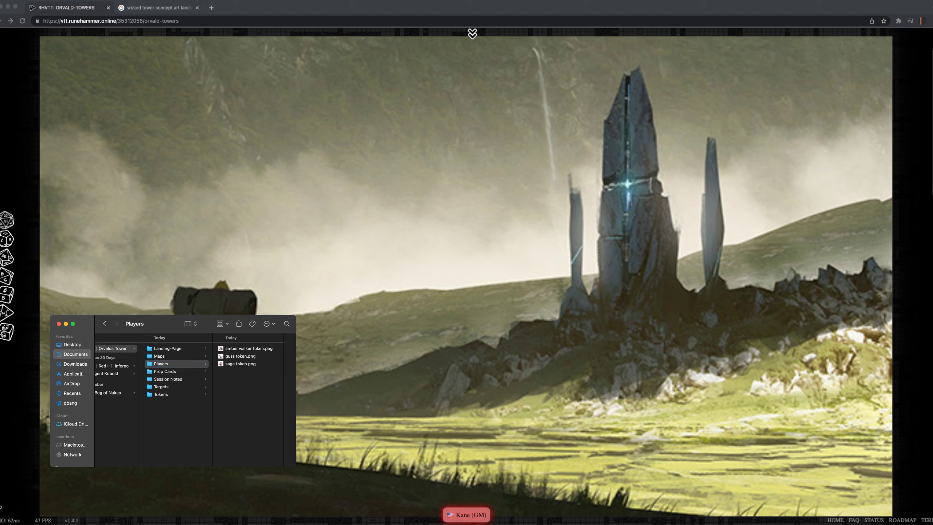
left_click(249, 349)
left_click(169, 363, "shift")
left_click_drag(169, 363, 622, 353)
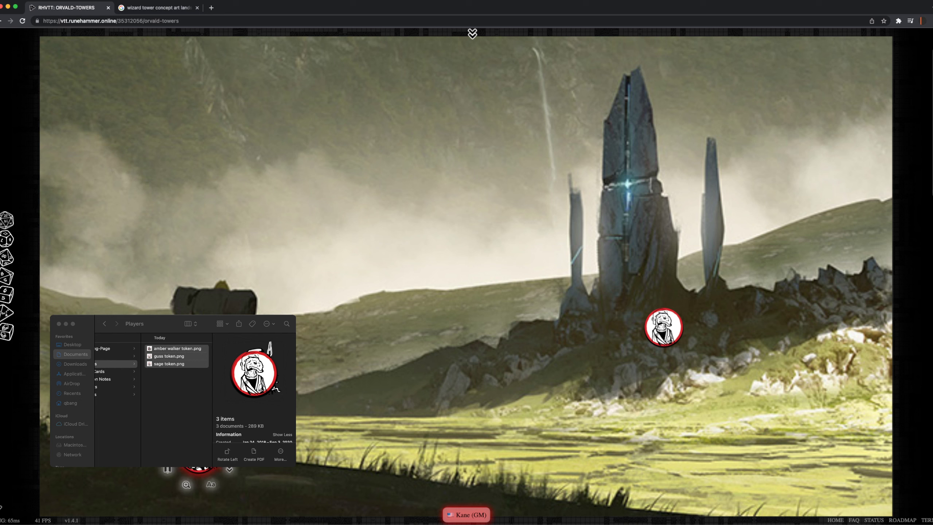
Gather the three player tokens in the foreground by the backpacker's feet and enlarge them to about twice their size.
left_click_drag(297, 463, 287, 457)
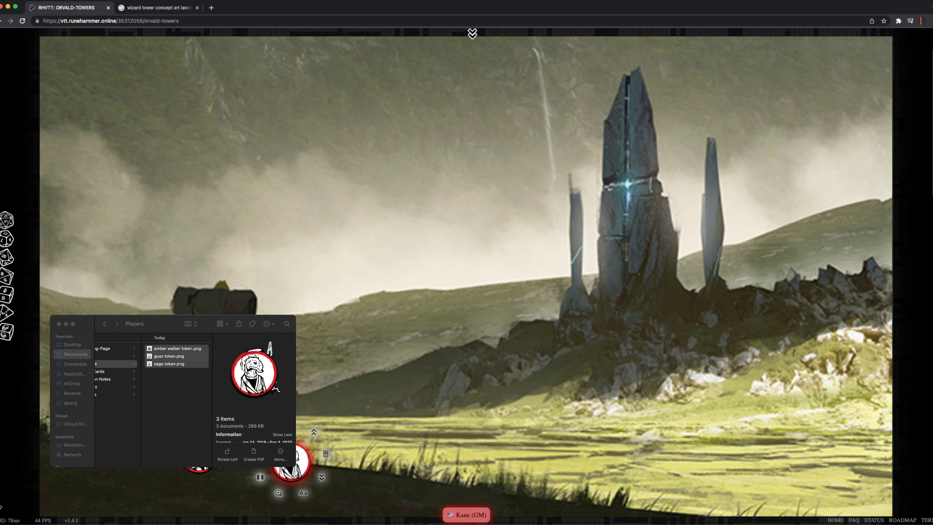
left_click_drag(79, 369, 378, 494)
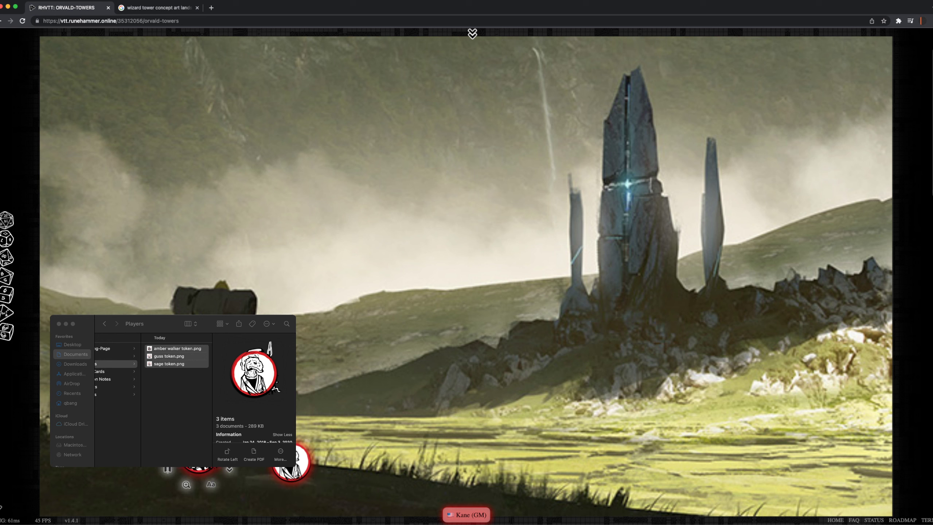
left_click_drag(185, 485, 206, 474)
left_click(158, 497)
left_click(149, 479)
left_click(399, 392)
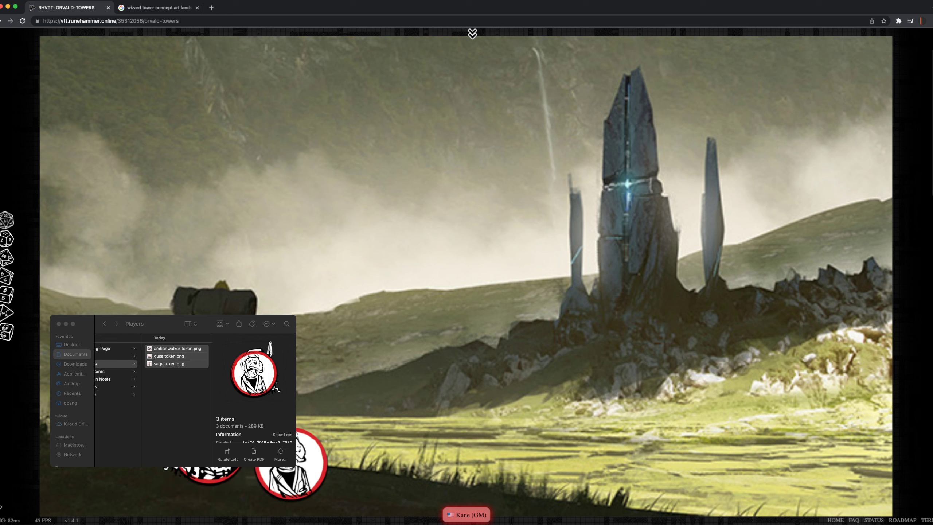
Move the Finder window clear of the player tokens and look through the Prop Cards, Session Notes, Targets and Tokens folders.
left_click_drag(162, 323, 743, 345)
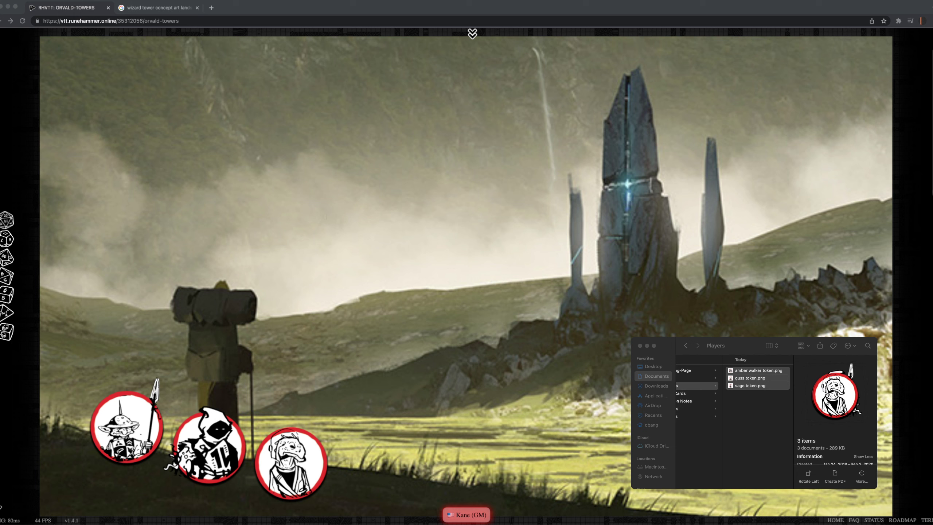
left_click(757, 434)
scroll(758, 434, "left", 2)
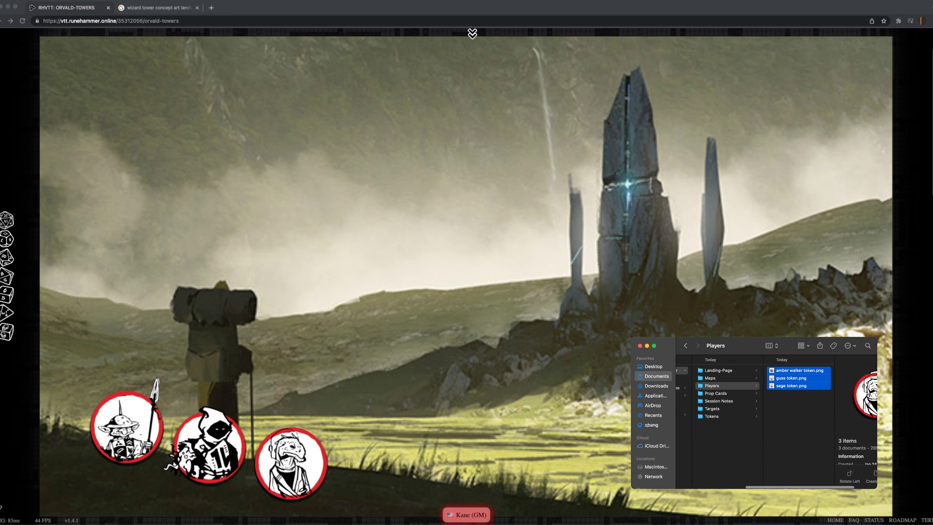
left_click(716, 393)
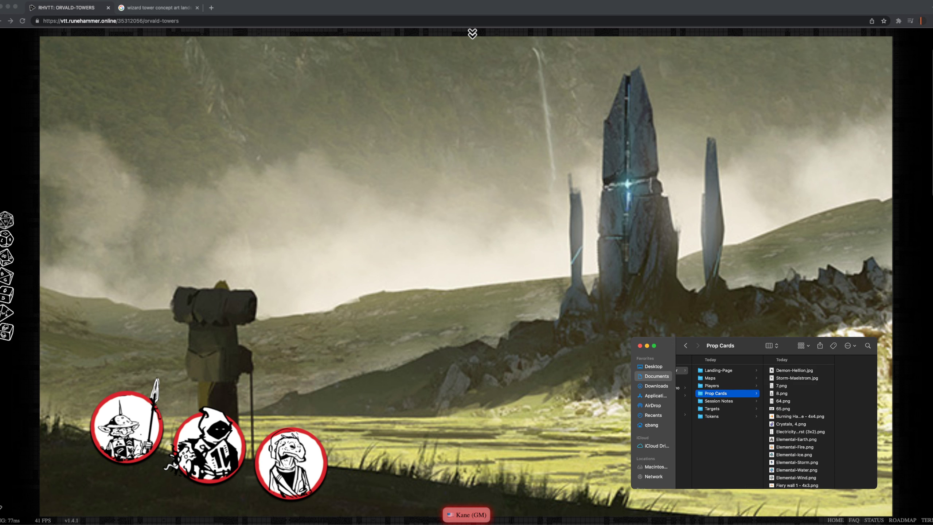
left_click(719, 401)
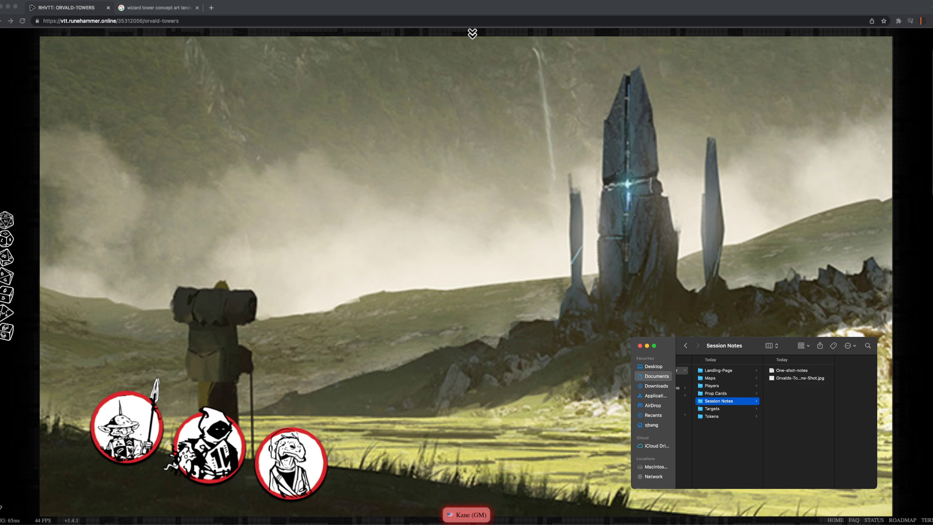
left_click(713, 408)
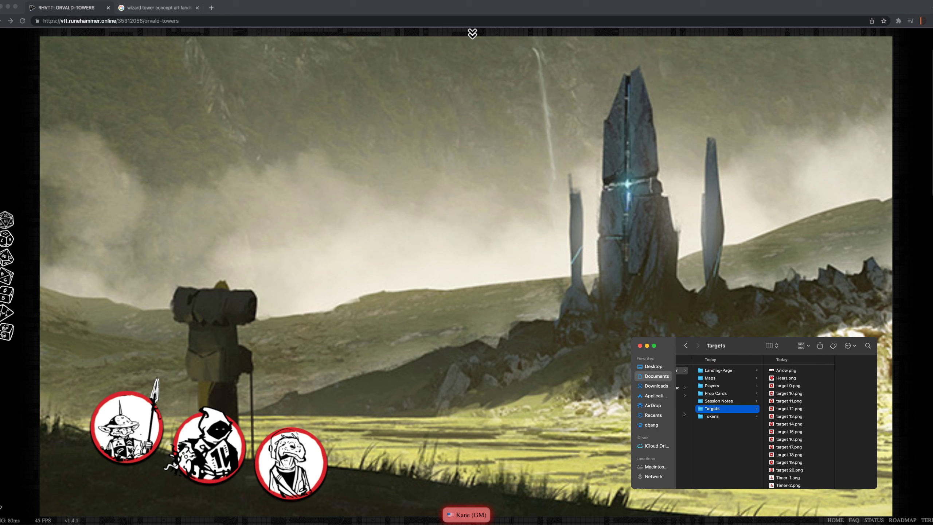
scroll(799, 427, "down", 3)
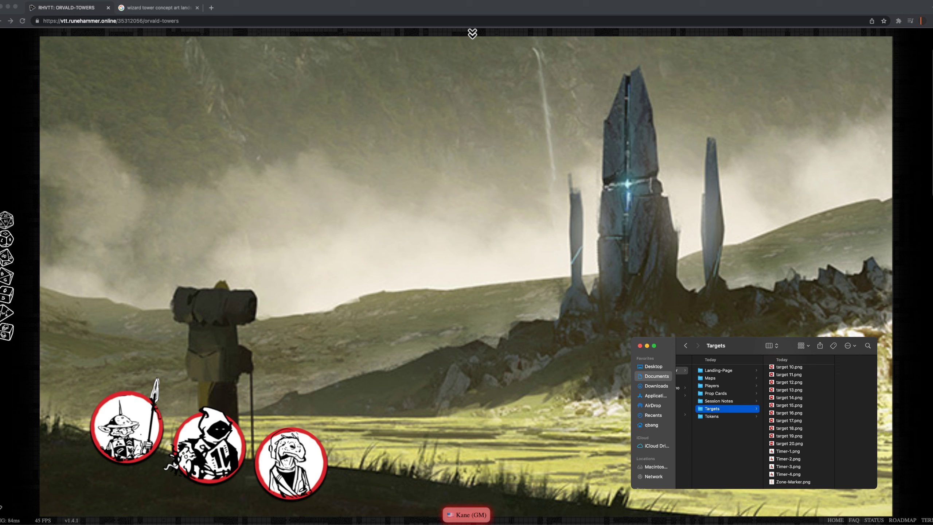
left_click(712, 416)
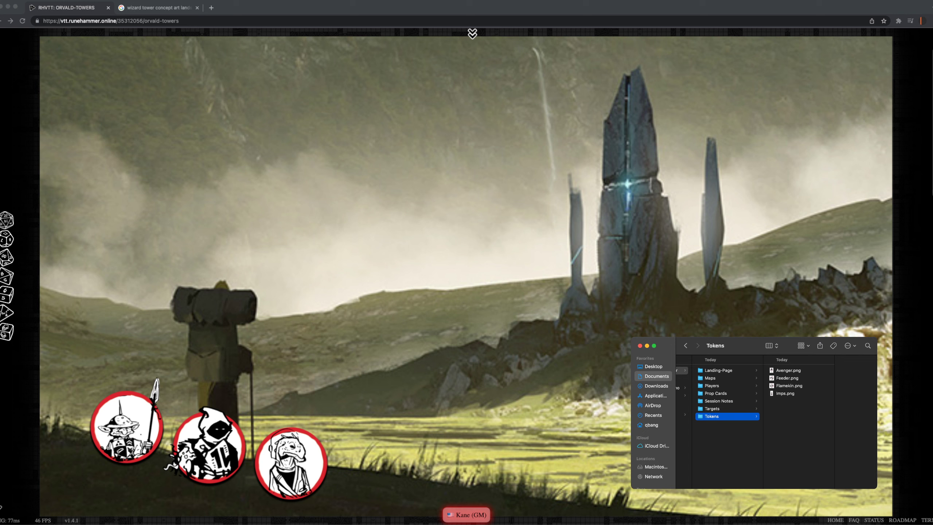
key("Left")
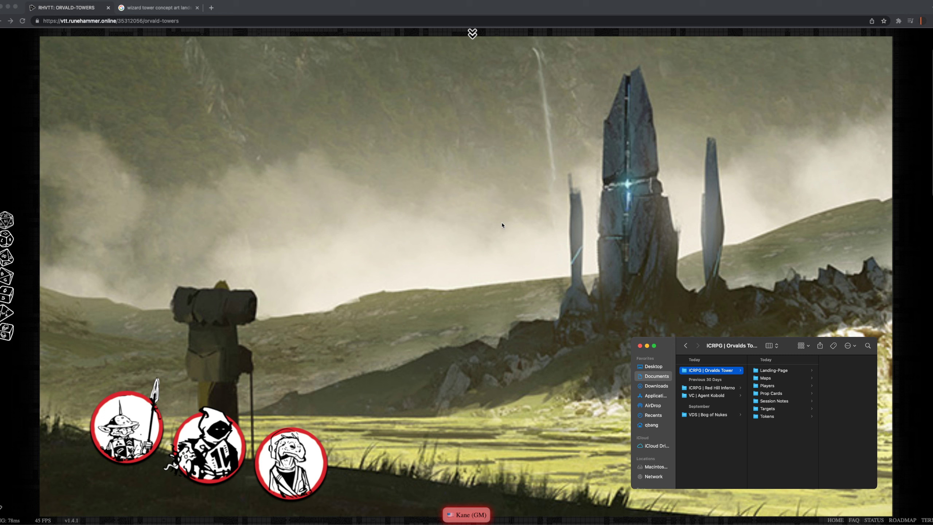
Add a second scene and set 1-Get-Inside-Print.png from the Maps folder as its background.
left_click(473, 34)
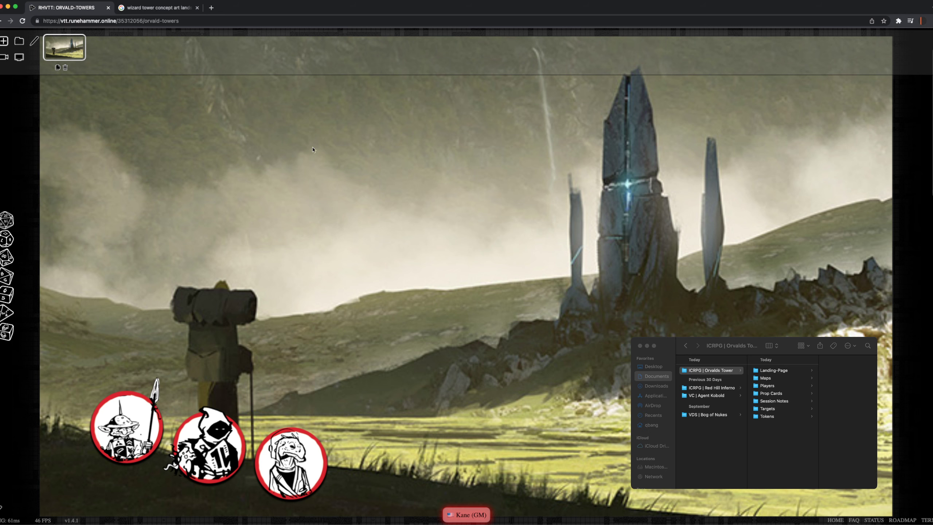
left_click(5, 42)
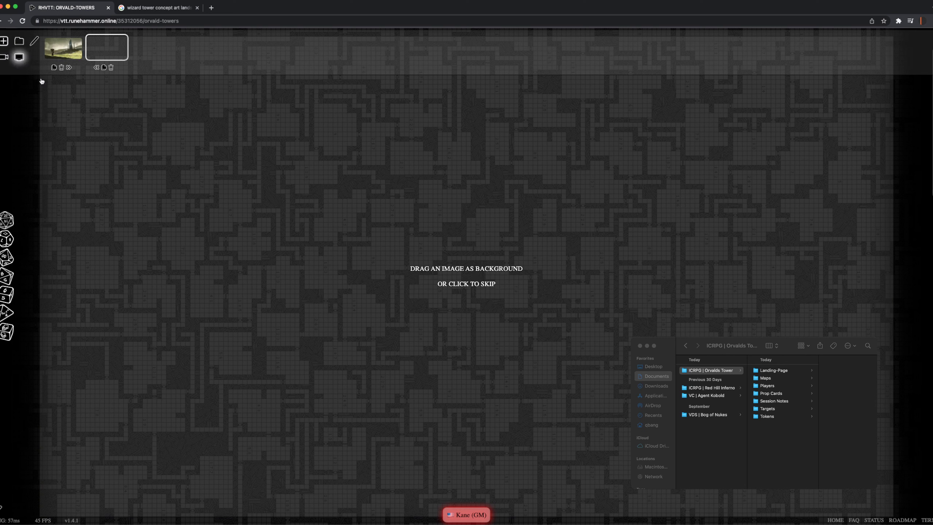
key("super+Tab")
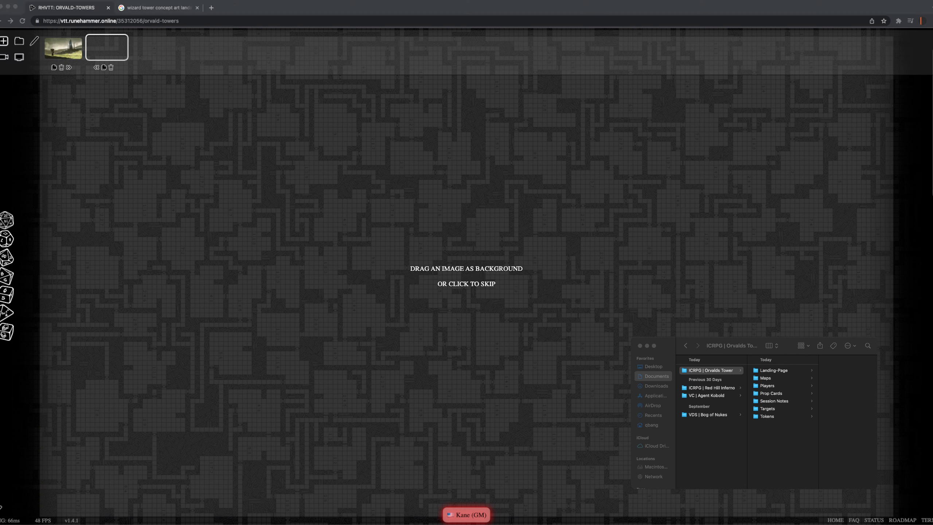
left_click(765, 378)
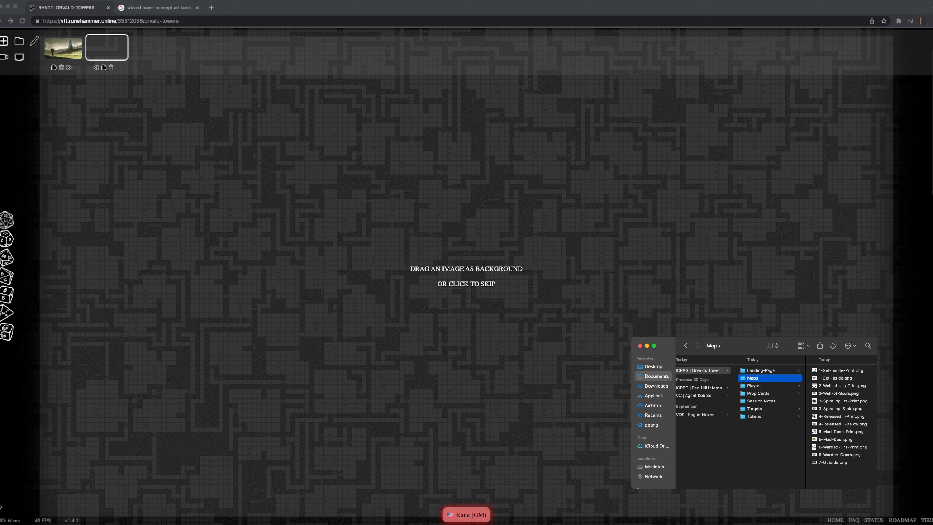
left_click(841, 370)
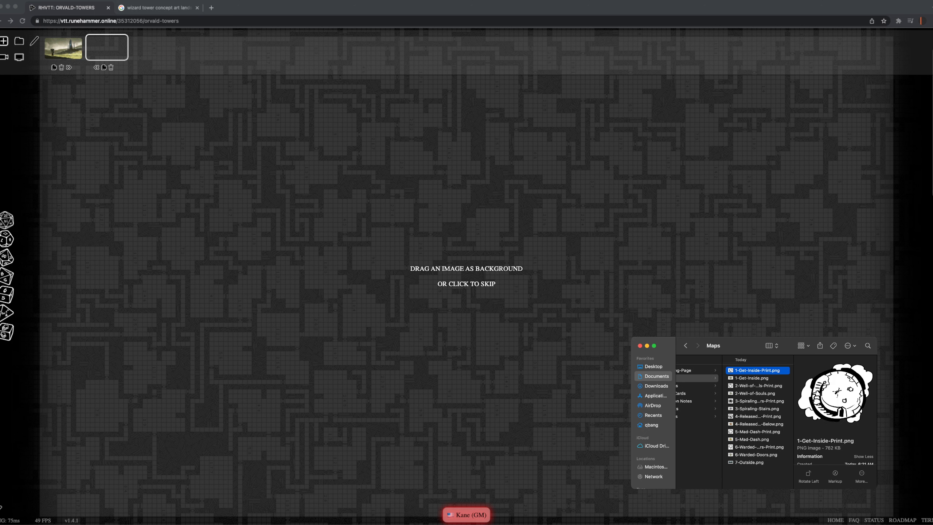
left_click_drag(756, 370, 456, 272)
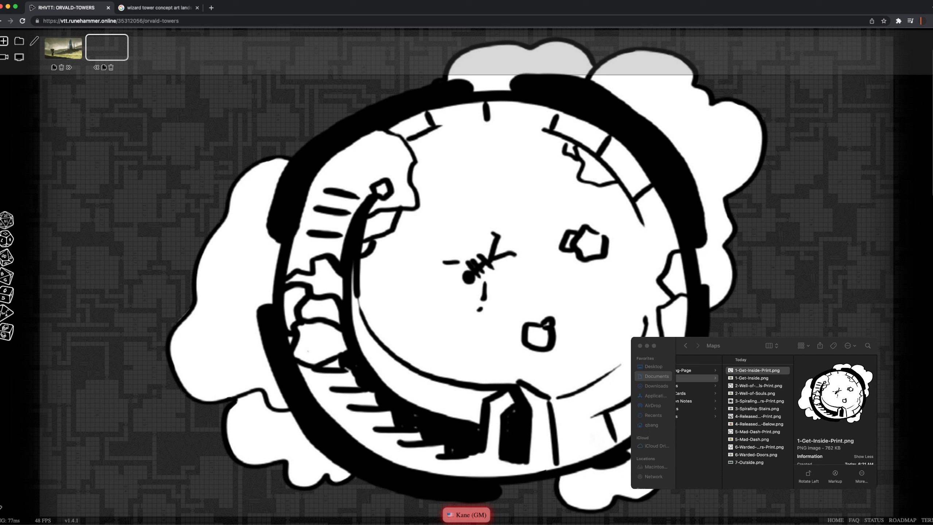
Add target 12.png from the Targets folder to the scene, in the empty area beyond the map's upper-right cloud.
key("super+Tab")
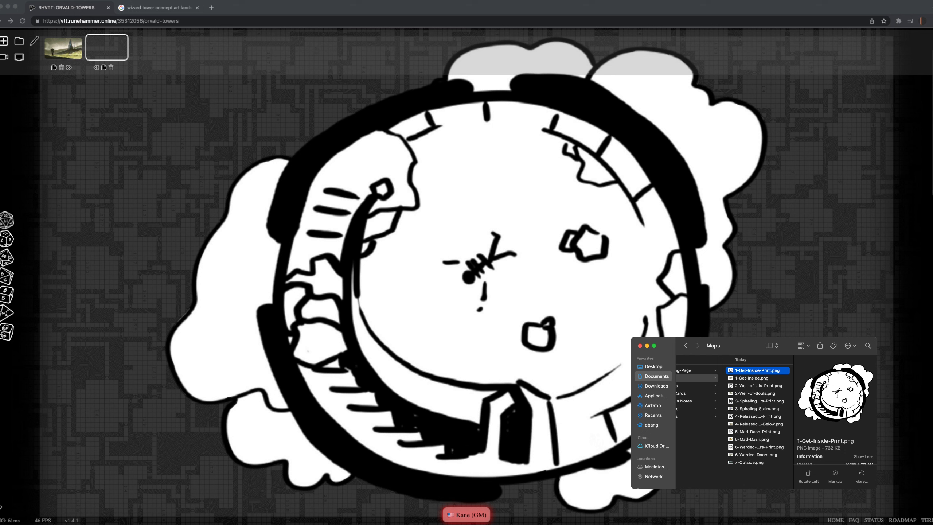
scroll(776, 423, "left", 3)
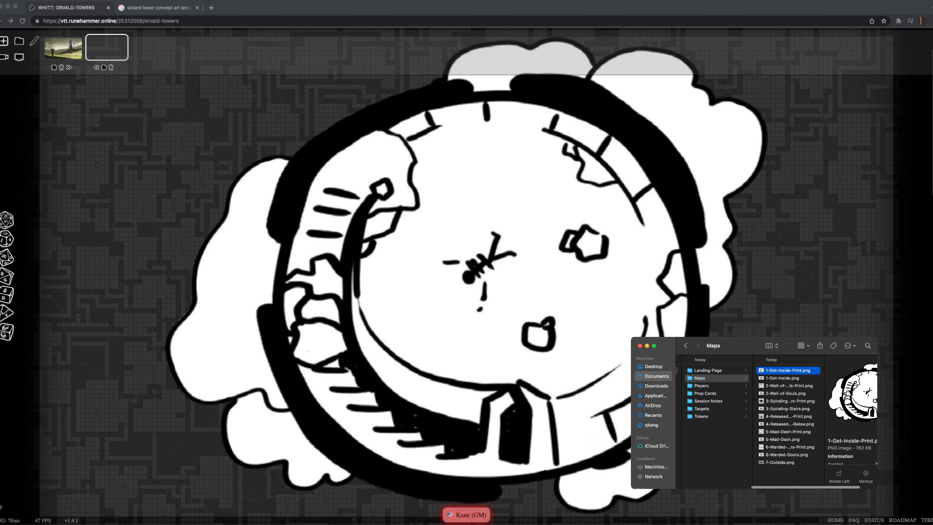
left_click(701, 409)
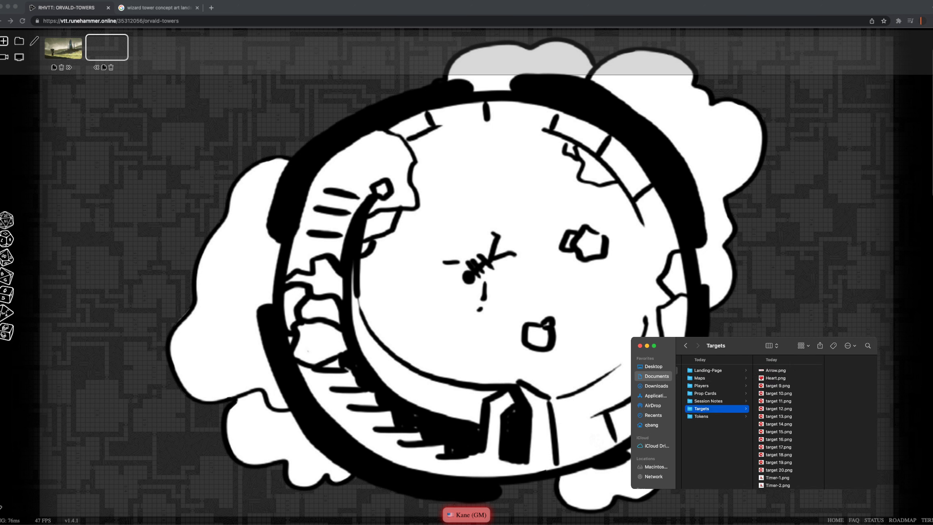
left_click(779, 408)
left_click_drag(750, 408, 858, 70)
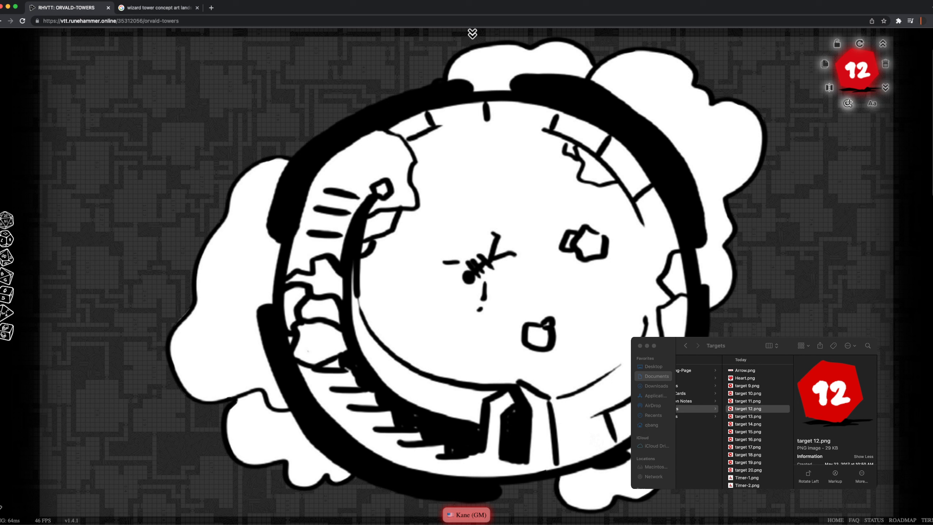
mouse_move(848, 103)
left_mouse_down()
mouse_move(843, 124)
mouse_move(854, 97)
mouse_move(847, 102)
left_mouse_up()
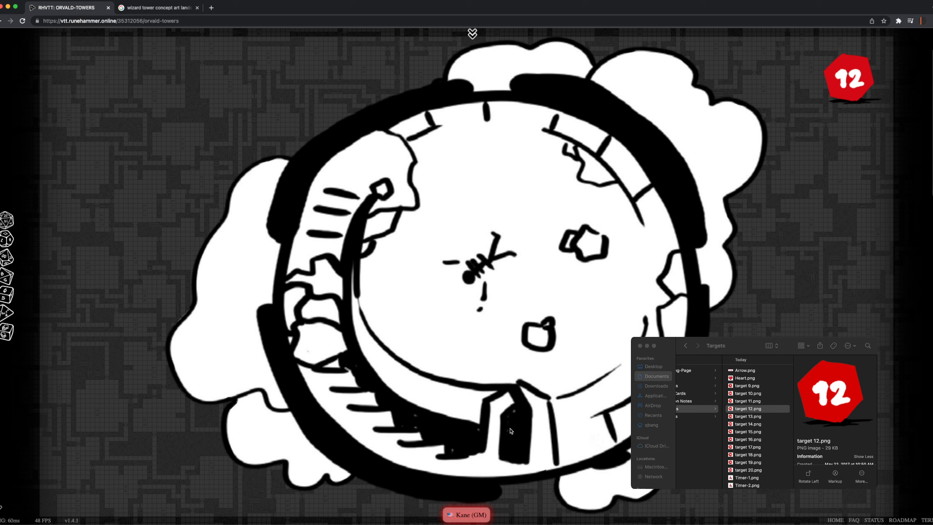
Look through the Prop Cards folder and preview the Rocks, 10.png and Rocks, 11.png images.
scroll(777, 421, "left", 3)
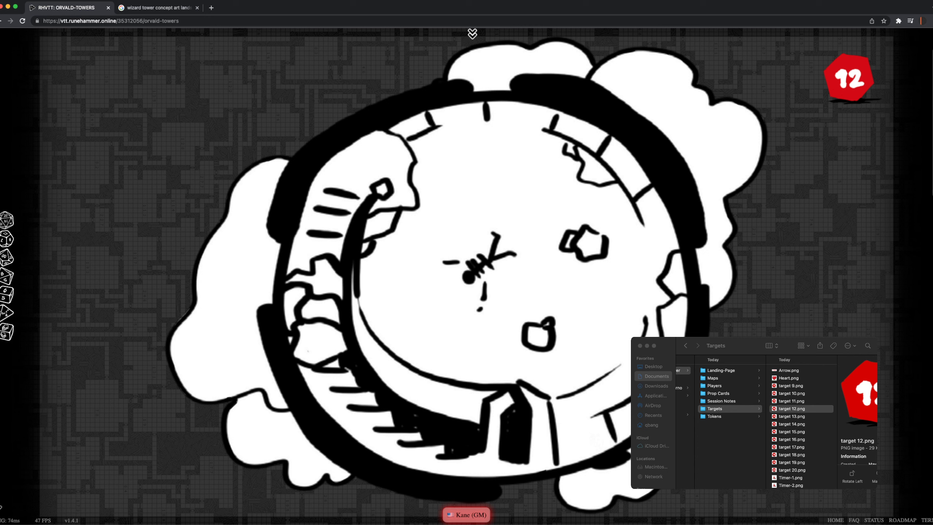
key("super+Tab")
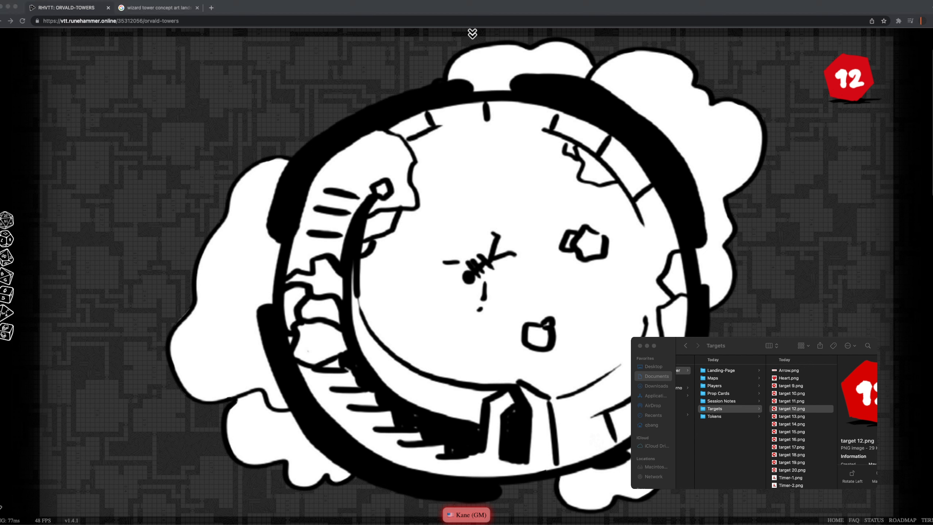
left_click(718, 393)
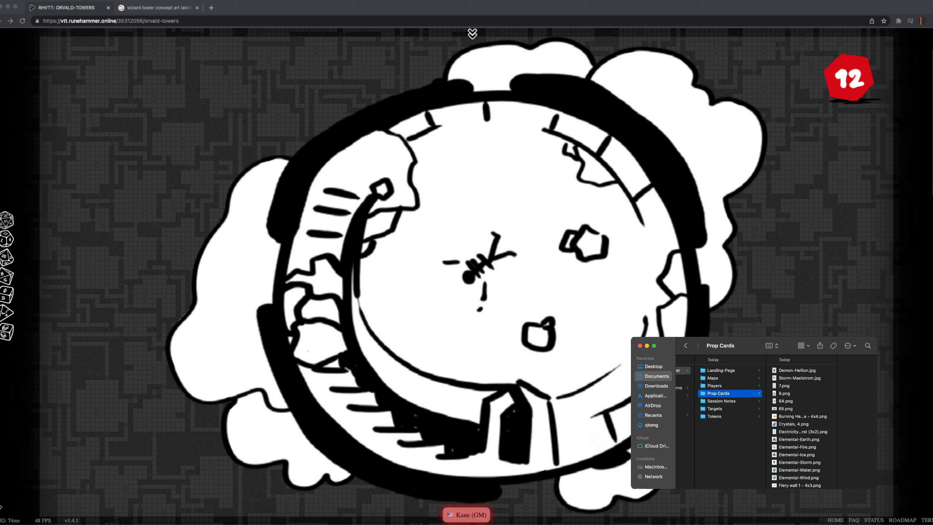
scroll(801, 426, "down", 5)
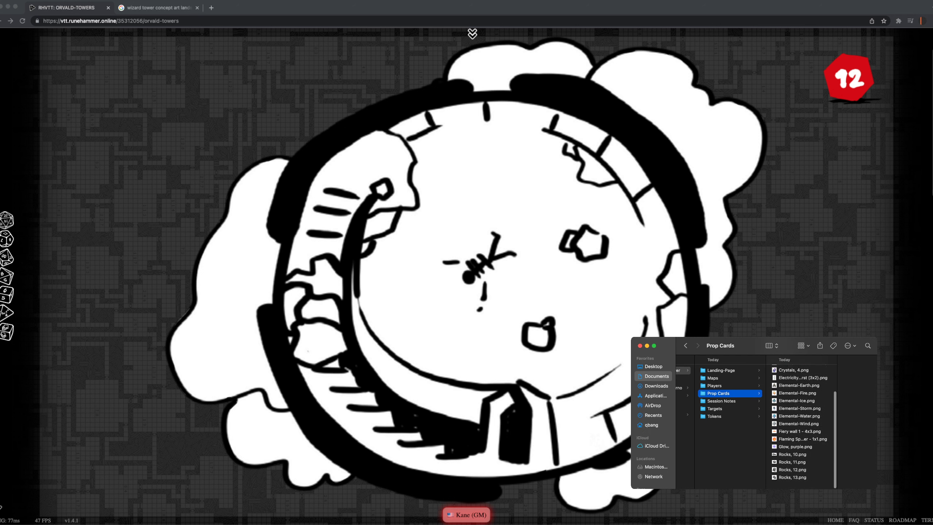
scroll(801, 426, "up", 5)
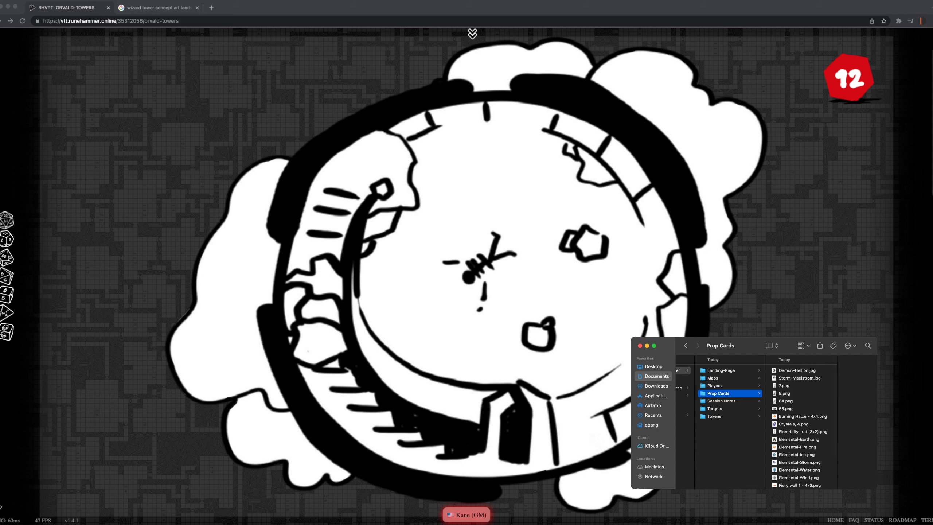
scroll(801, 427, "down", 3)
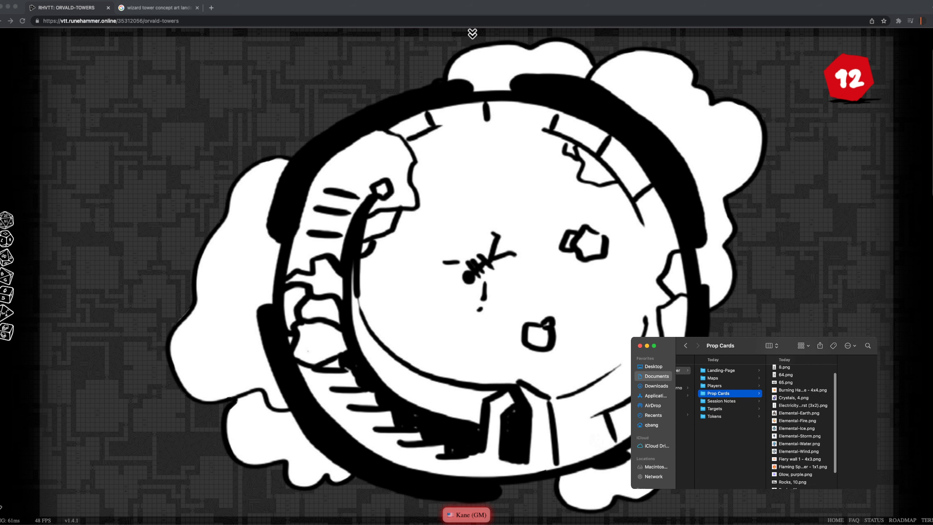
scroll(801, 427, "down", 3)
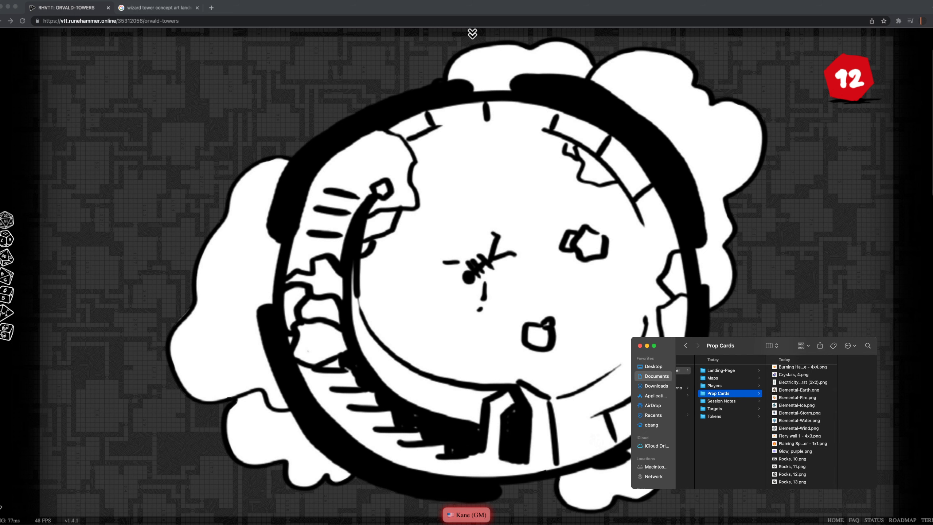
left_click(793, 459)
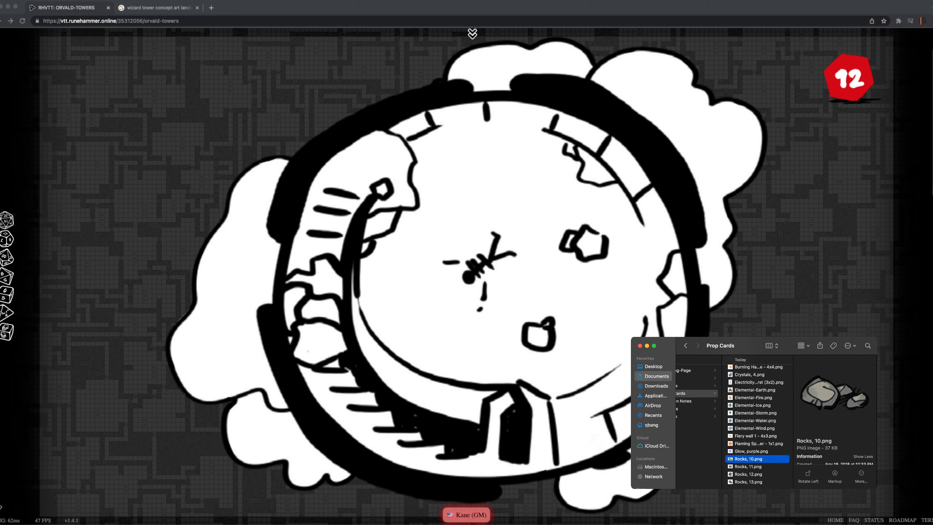
key("Down")
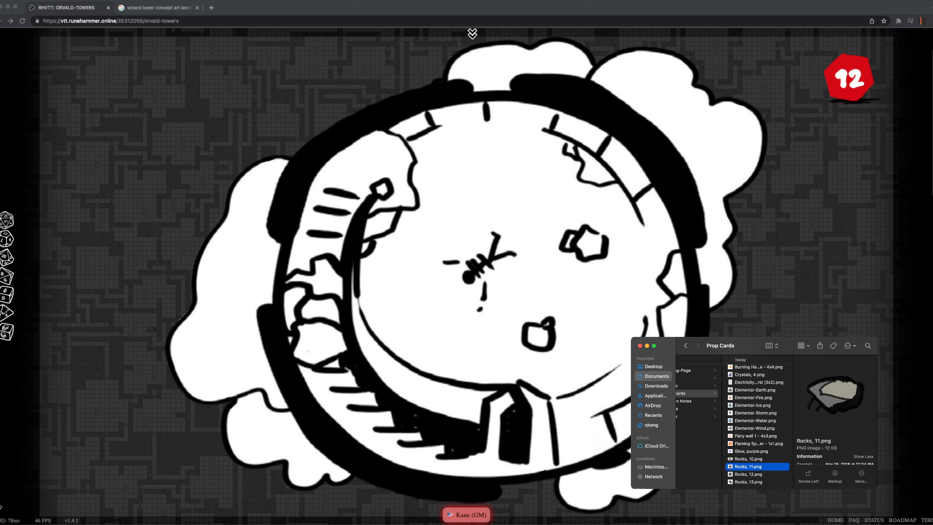
Add Rocks, 10.png and Rocks, 11.png together to the map at the rubble on the tower's left-hand stairs.
left_click(309, 296)
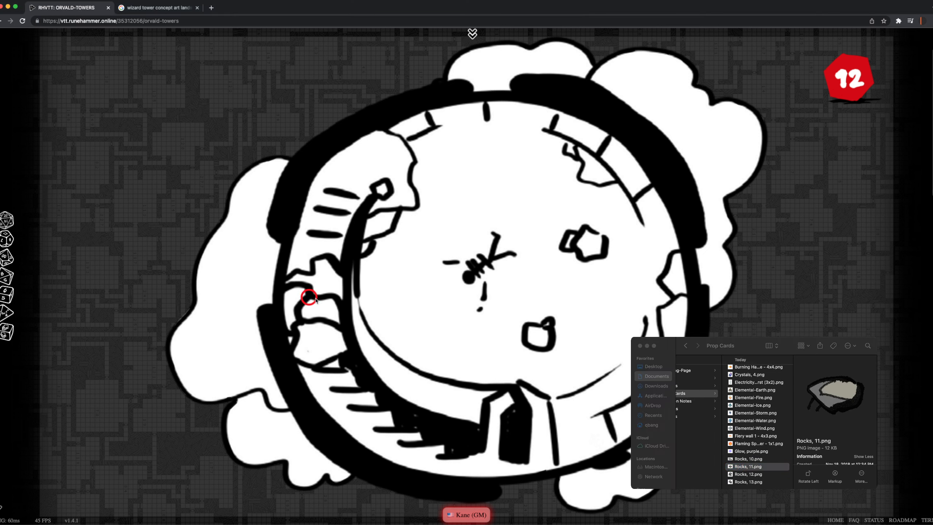
key("super+Tab")
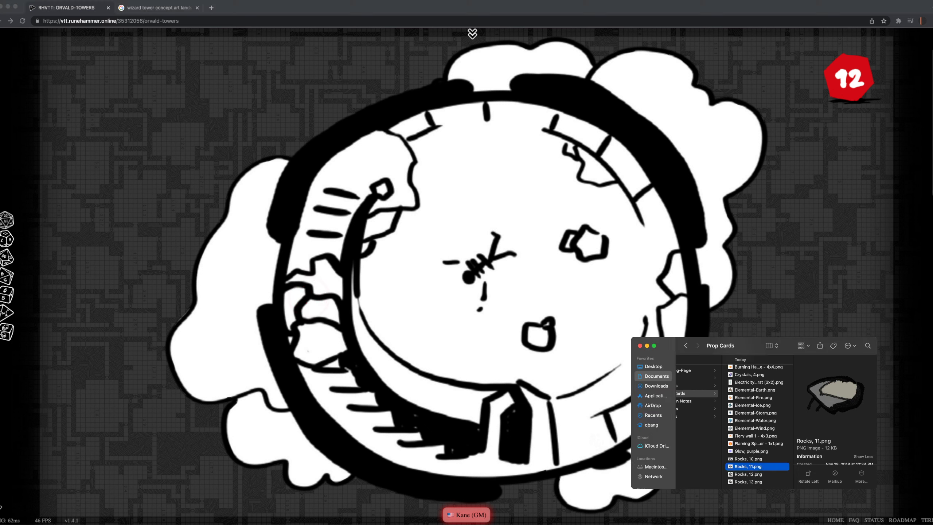
key("Up")
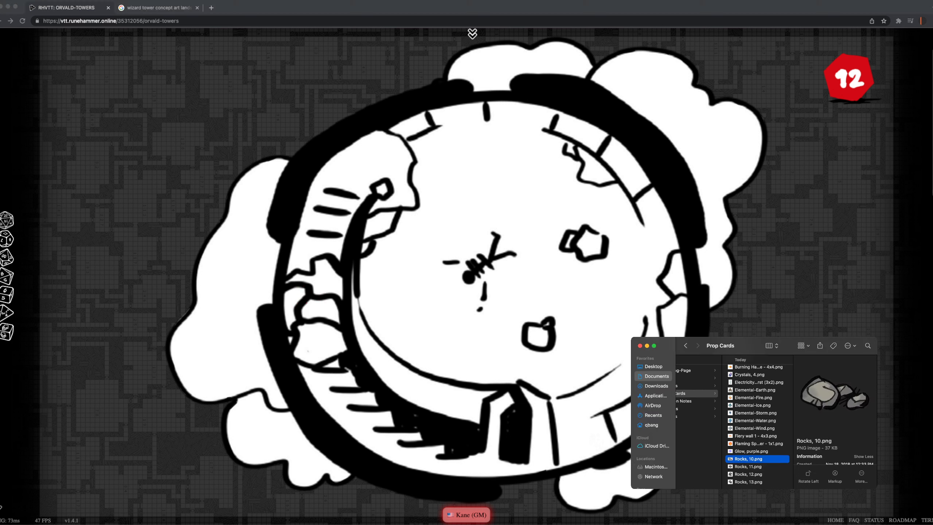
key("shift+Down")
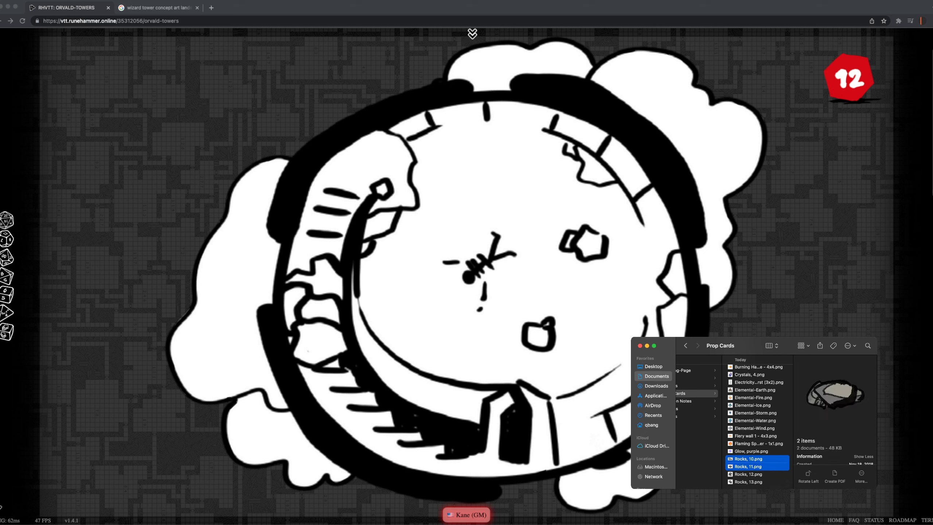
left_click_drag(749, 463, 324, 310)
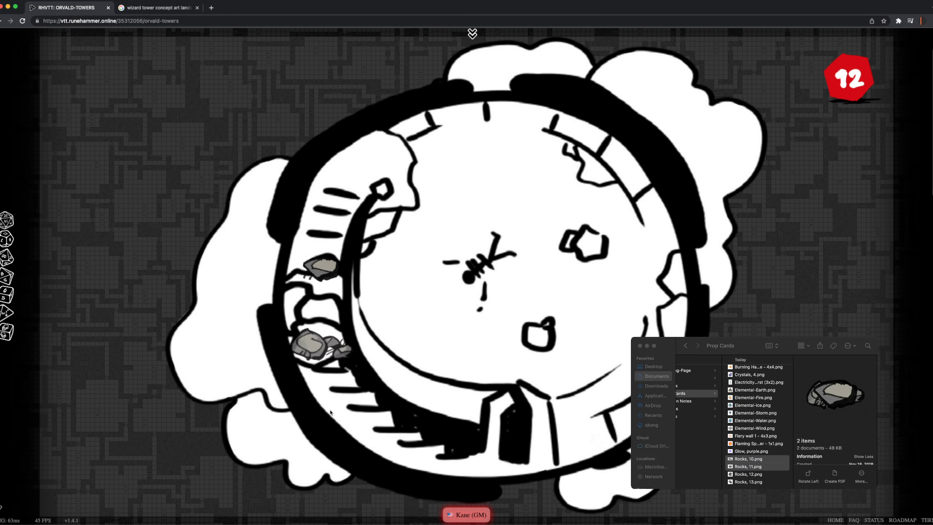
Enlarge the rock pile over the rubble on the stairs and move the single rock just above it.
left_click_drag(322, 351, 320, 324)
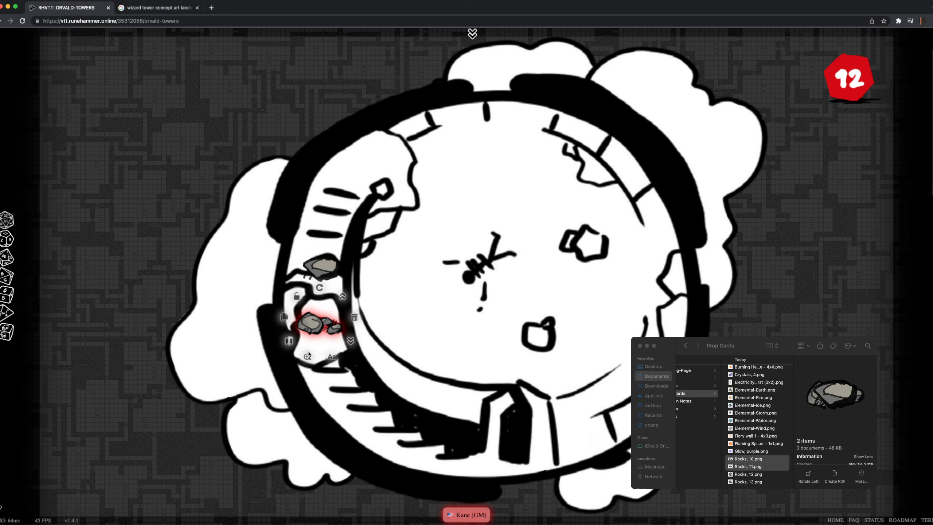
left_click_drag(308, 363, 292, 400)
left_click_drag(323, 320, 324, 335)
left_click_drag(322, 273, 301, 298)
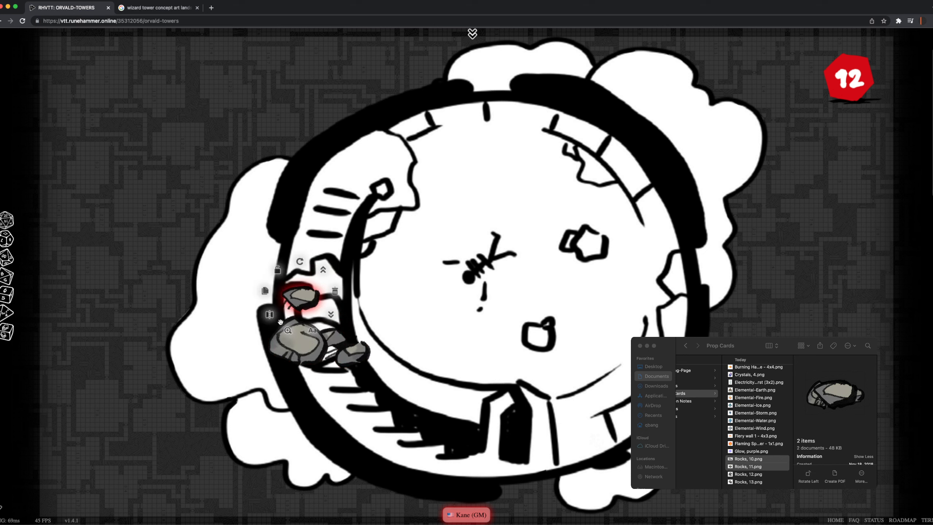
Enlarge the single rock and place it against the upper edge of the rock pile on the tower's stairs.
mouse_move(287, 332)
left_mouse_down()
mouse_move(275, 363)
mouse_move(287, 333)
left_mouse_up()
left_click_drag(322, 288, 346, 295)
left_click(206, 237)
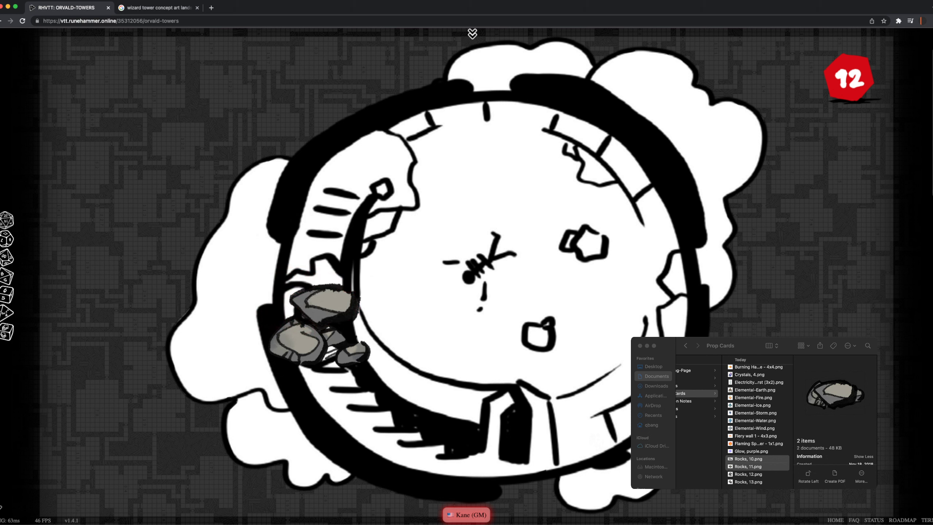
Try out the Storm-Maelstrom.jpg prop card beside the left edge of the tower map and remove it from the scene.
scroll(757, 423, "up", 3)
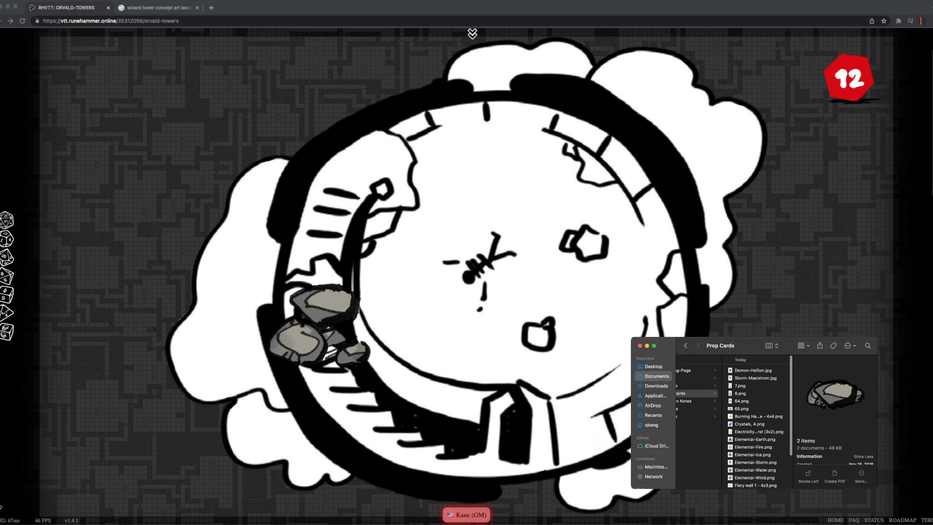
left_click(755, 378)
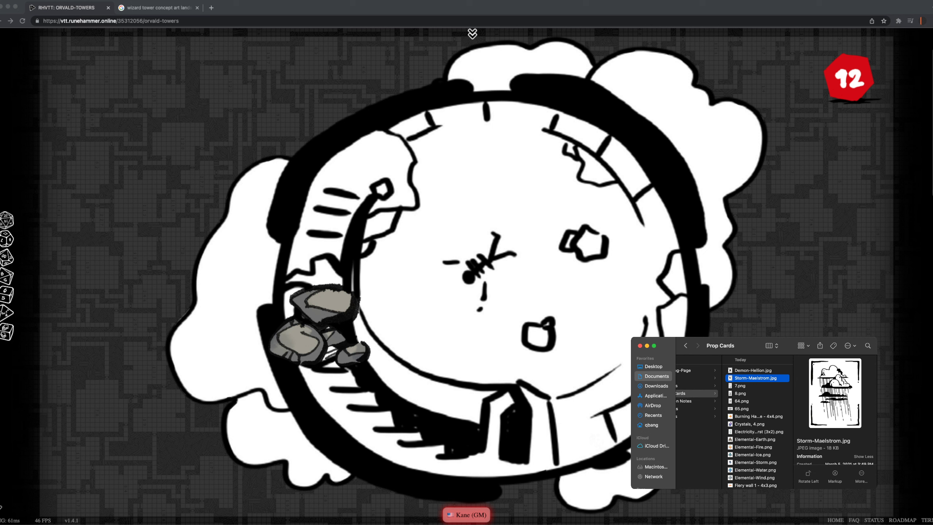
left_click_drag(755, 378, 680, 296)
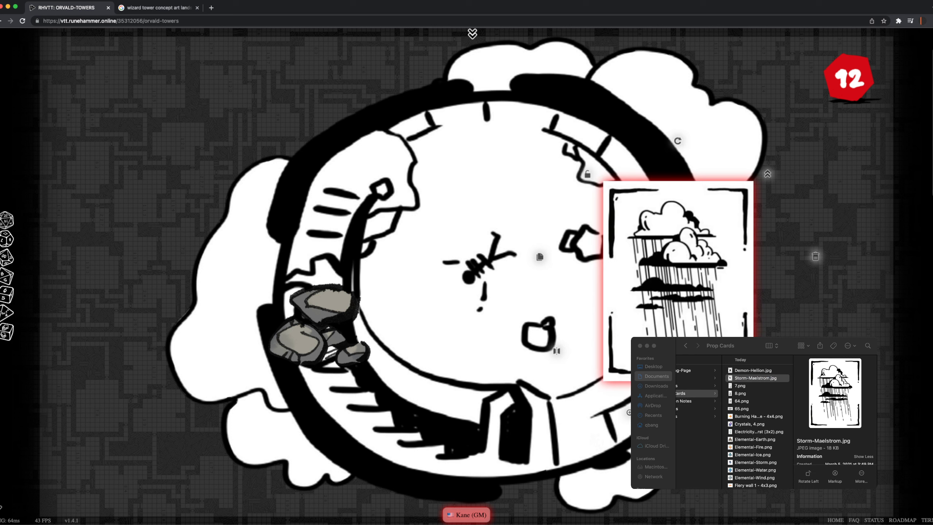
left_click_drag(671, 329, 795, 426)
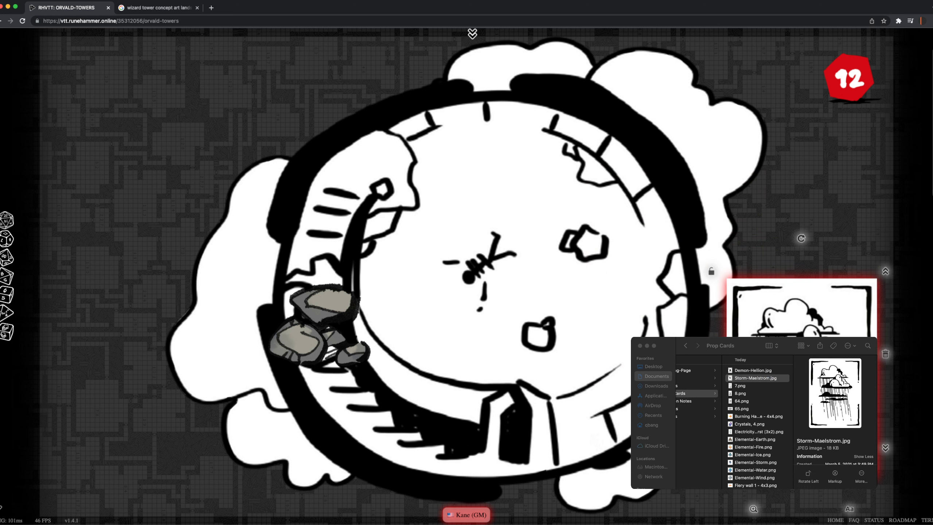
left_click_drag(802, 379, 140, 366)
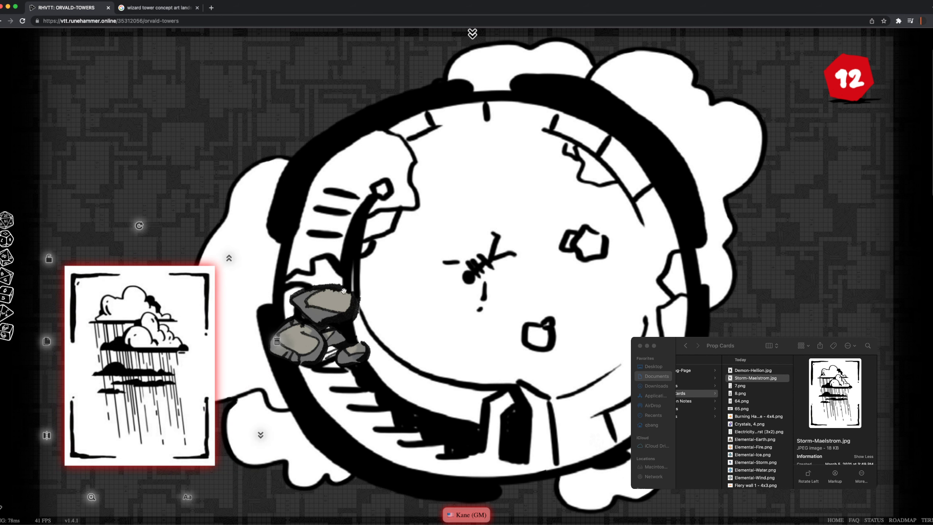
left_click(295, 120)
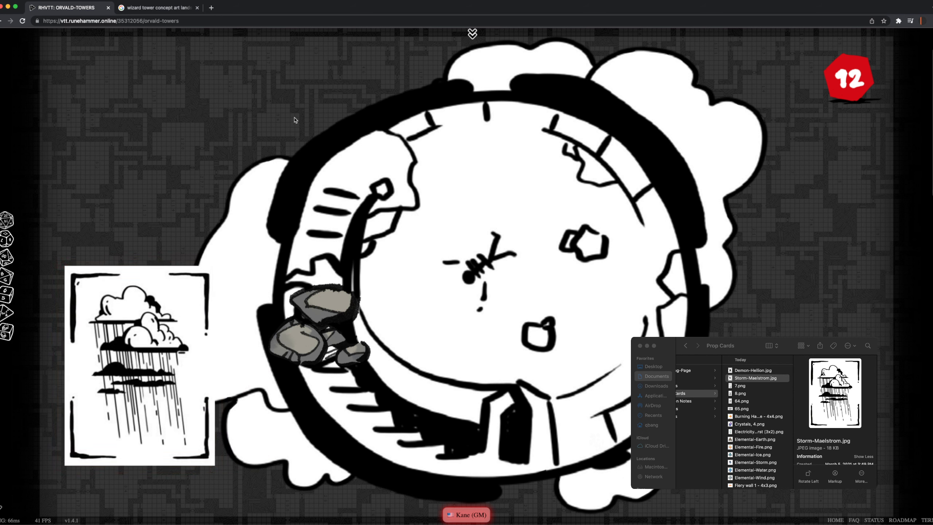
left_click_drag(123, 318, 123, 318)
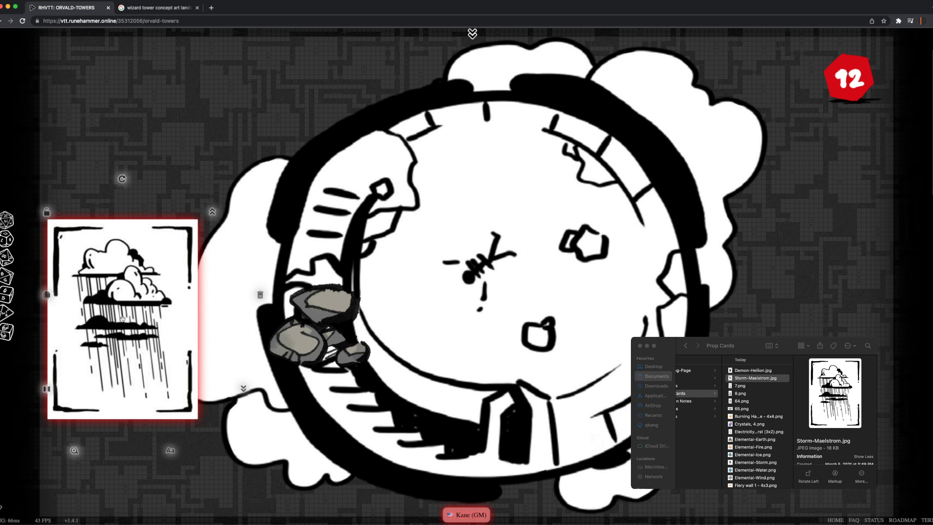
key("BackSpace")
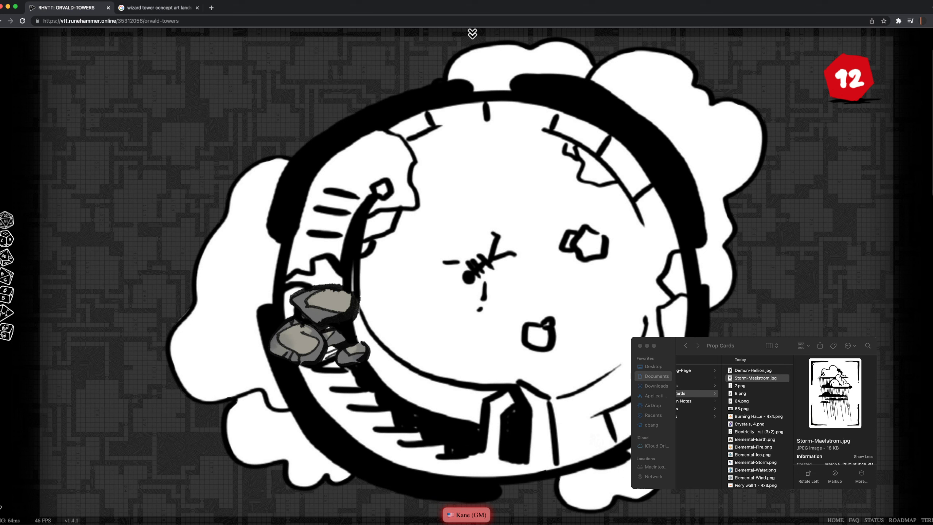
Try out the Fiery wall 1 - 4x3.png prop beside the tower and on its floor, and delete it from the scene.
scroll(756, 427, "down", 5)
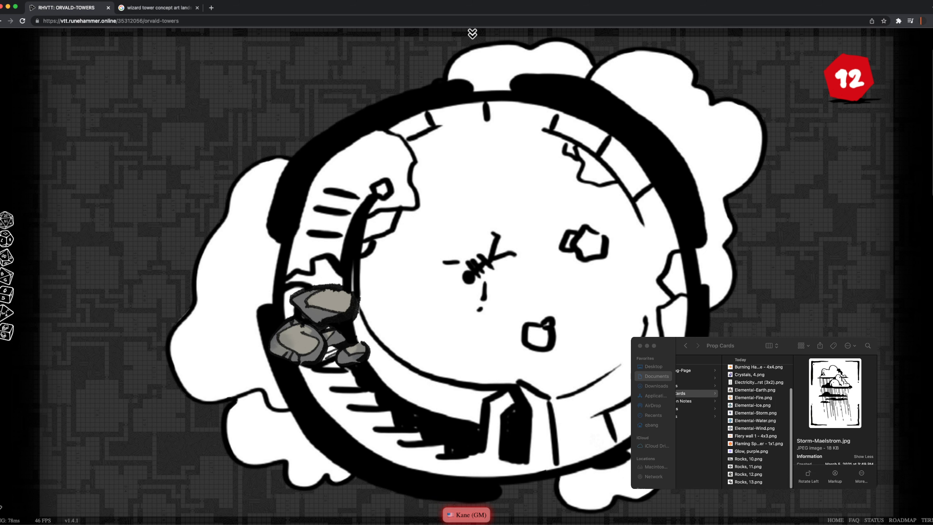
left_click(759, 443)
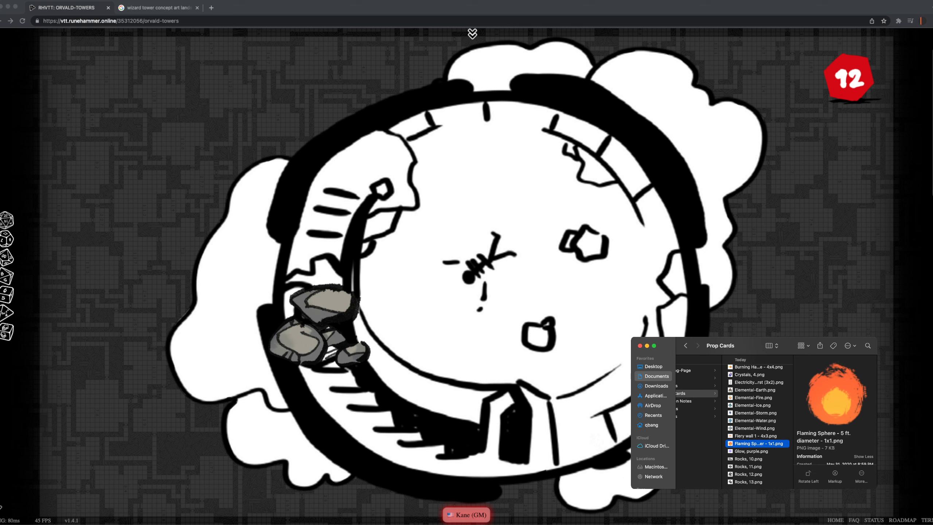
left_click(750, 436)
left_click_drag(749, 436, 151, 353)
left_click(172, 296)
left_click(121, 430)
left_click(170, 296)
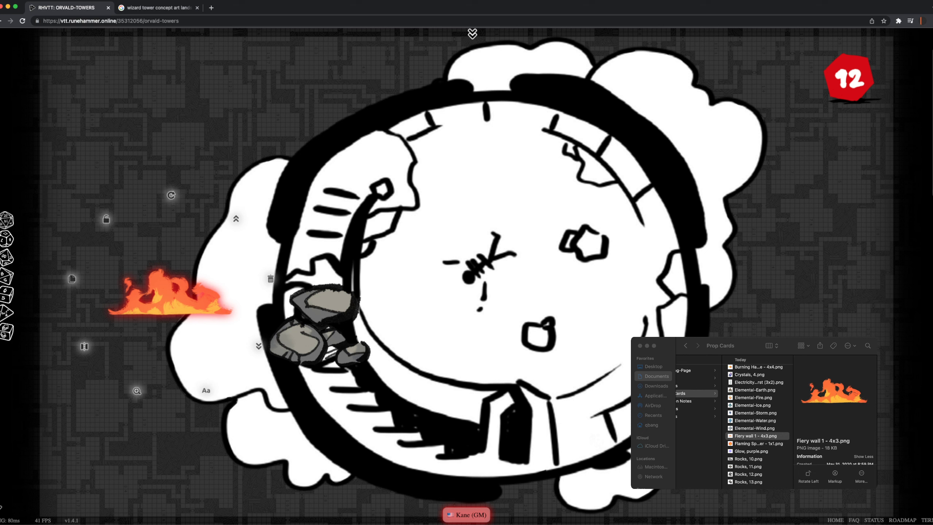
left_click_drag(171, 296, 196, 375)
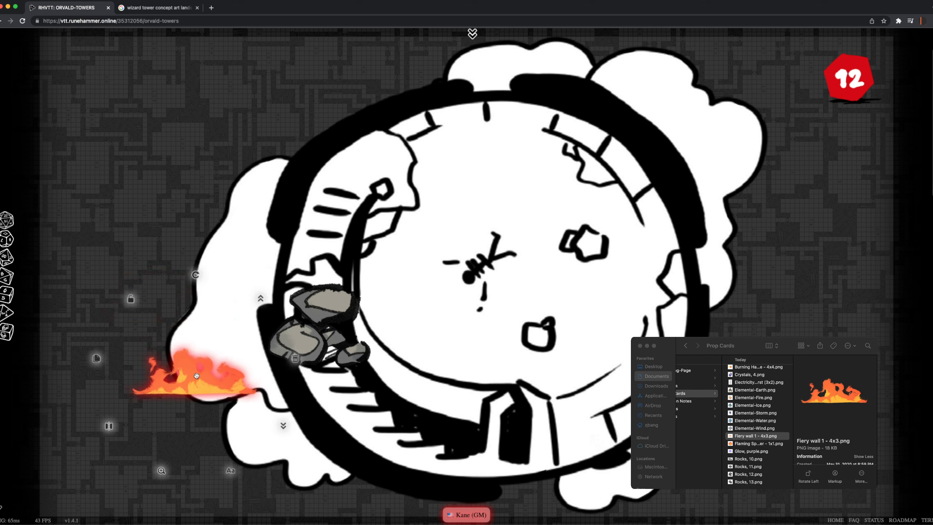
left_click_drag(197, 390, 513, 355)
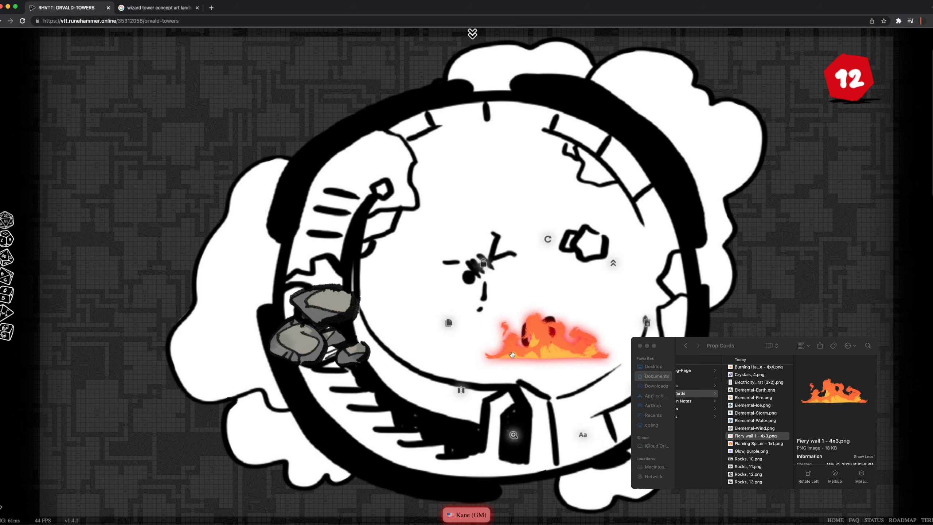
key("Delete")
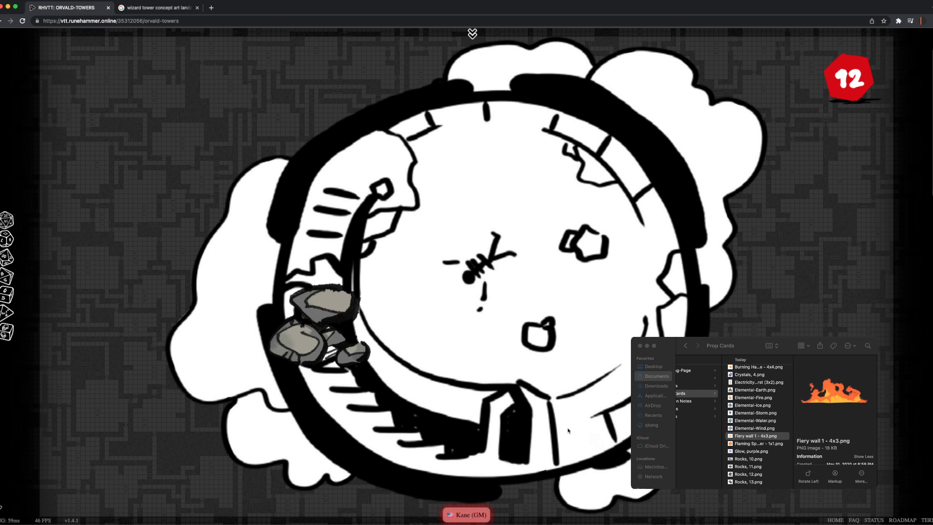
Create a third scene and set 2-Well-of-Souls-Print.png from the Maps folder as its background.
left_click(472, 33)
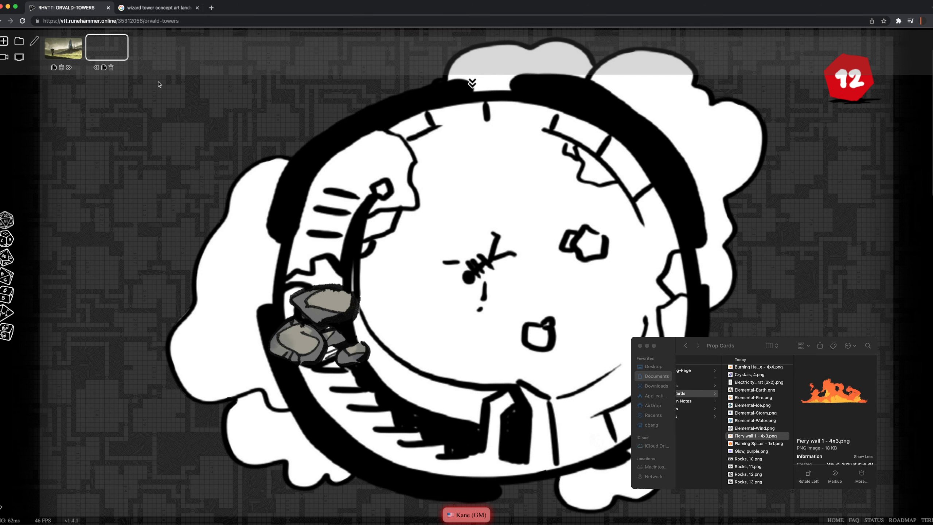
left_click(4, 41)
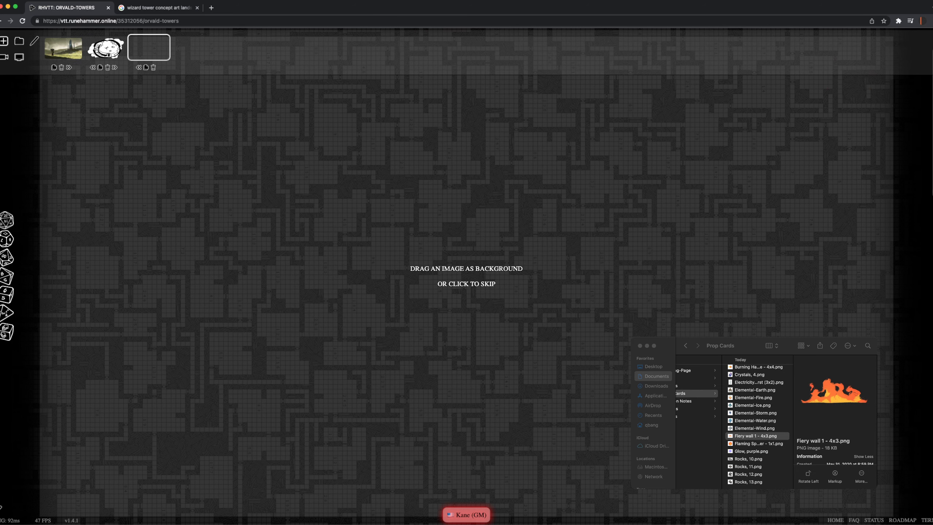
left_click(726, 378)
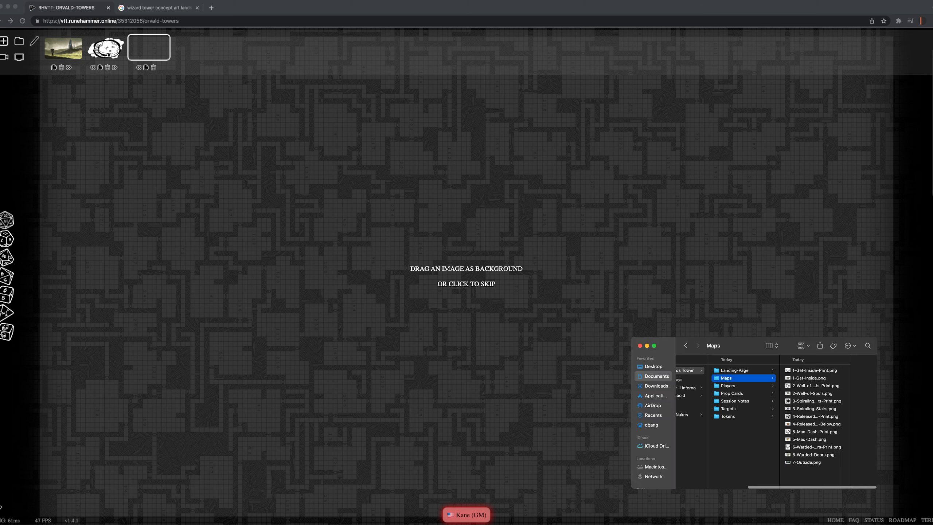
left_click(815, 385)
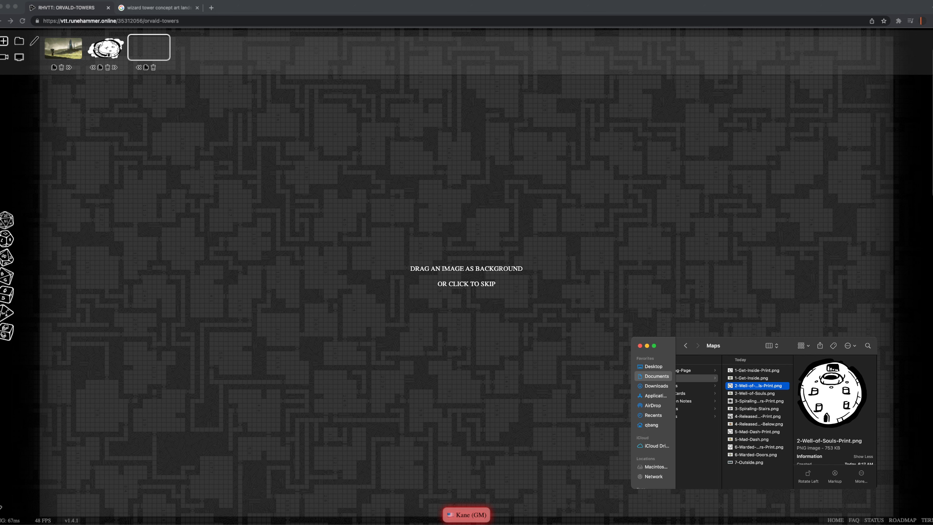
left_click_drag(758, 385, 442, 333)
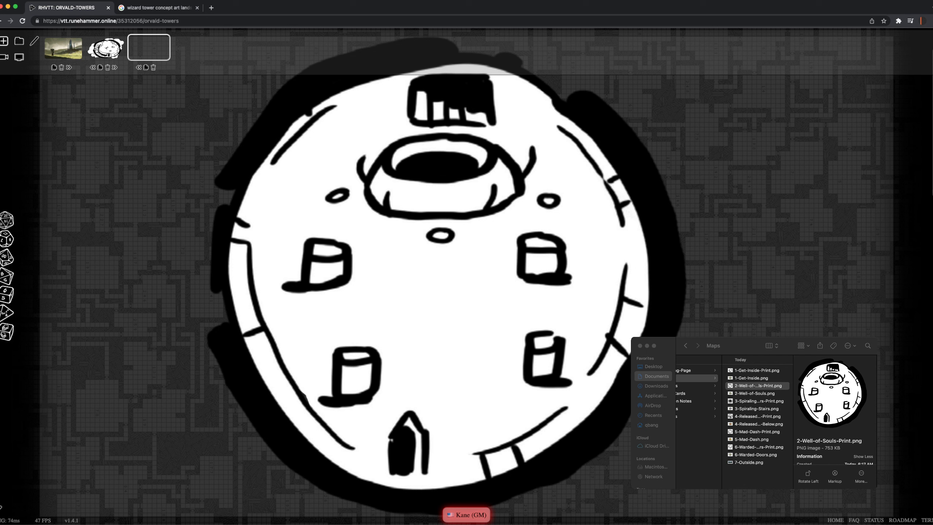
Add Glow, purple.png from the Prop Cards folder to the scene and position it over the mouth of the well.
scroll(775, 423, "left", 3)
left_click(719, 393)
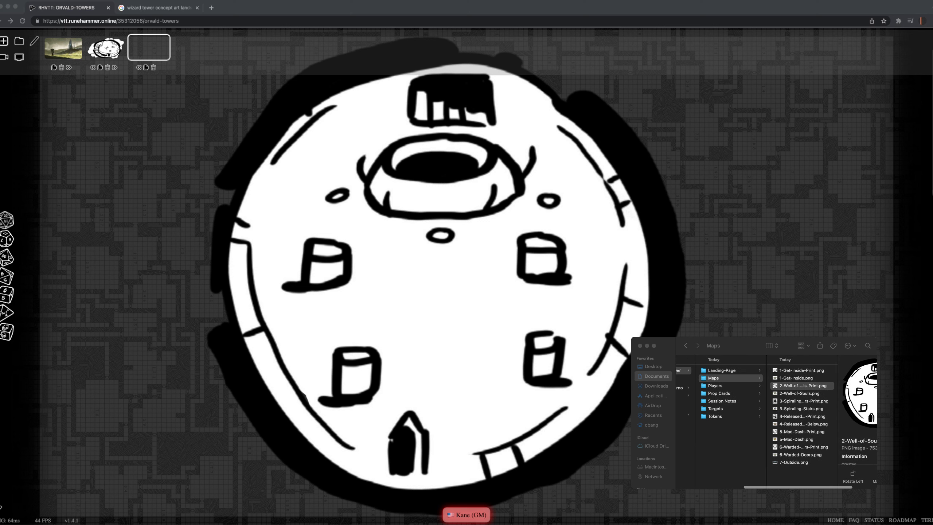
scroll(801, 427, "down", 3)
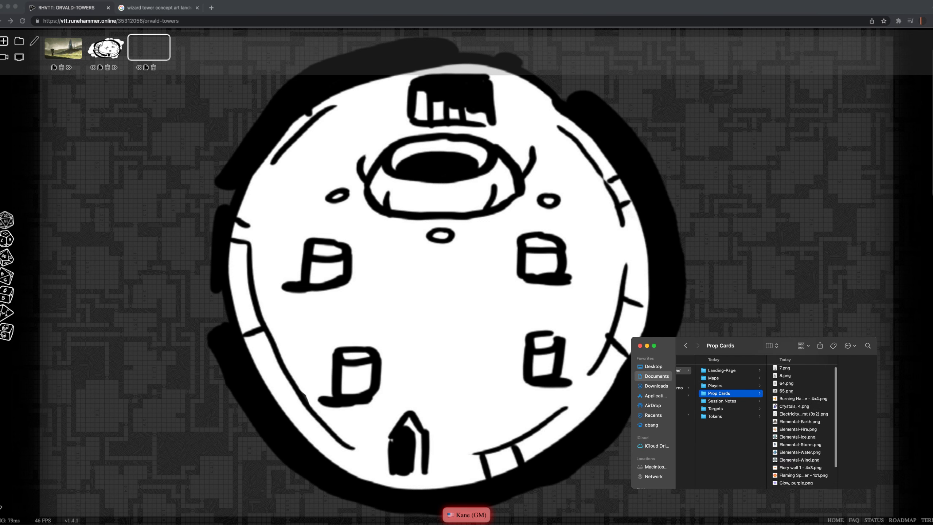
left_click(803, 414)
scroll(761, 419, "down", 3)
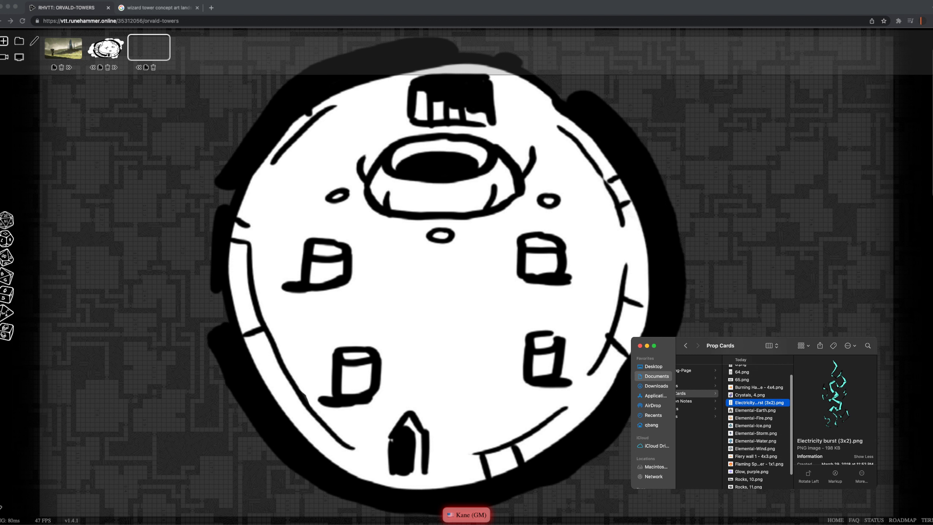
left_click(751, 451)
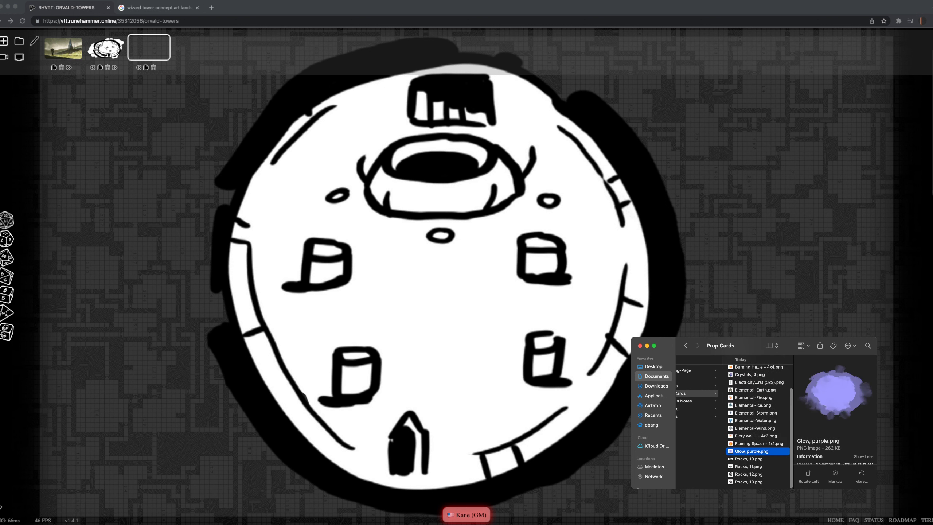
left_click_drag(752, 451, 437, 237)
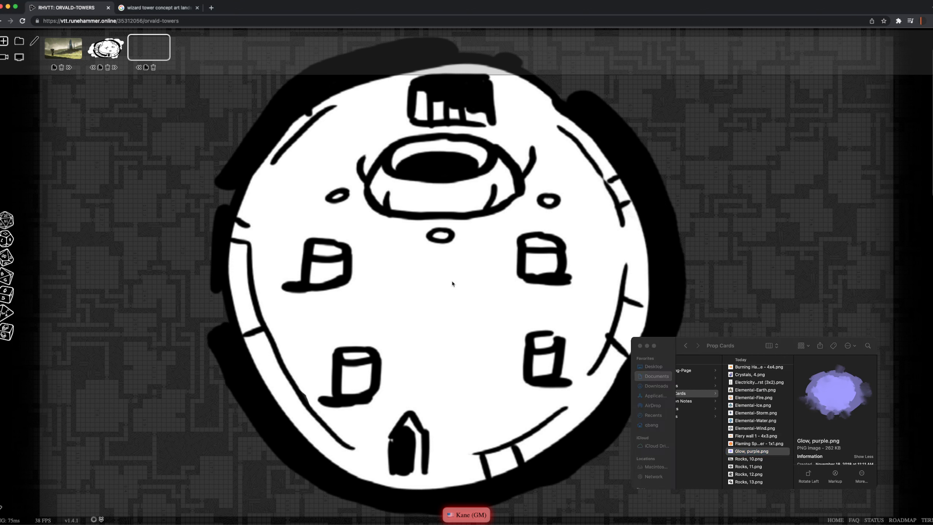
left_click_drag(444, 227, 439, 149)
left_click_drag(426, 181, 411, 201)
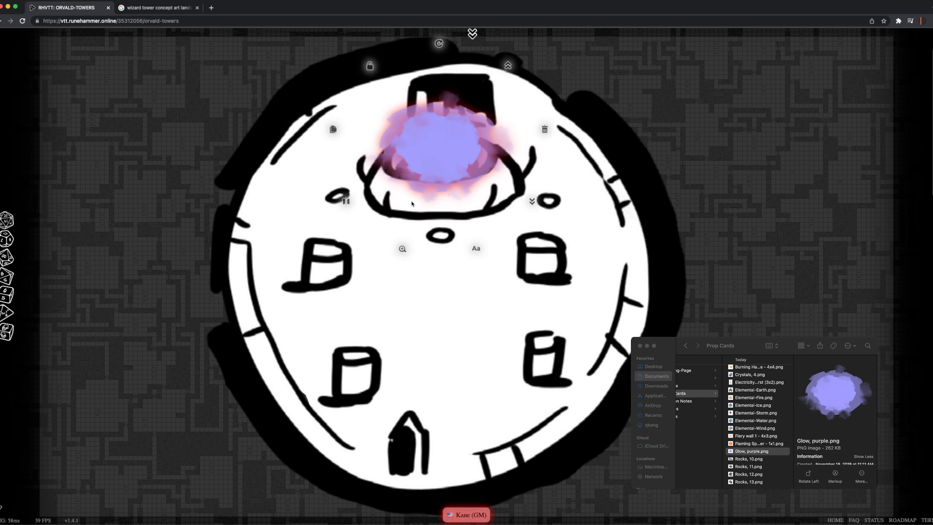
left_click_drag(442, 167, 448, 157)
left_click(129, 293)
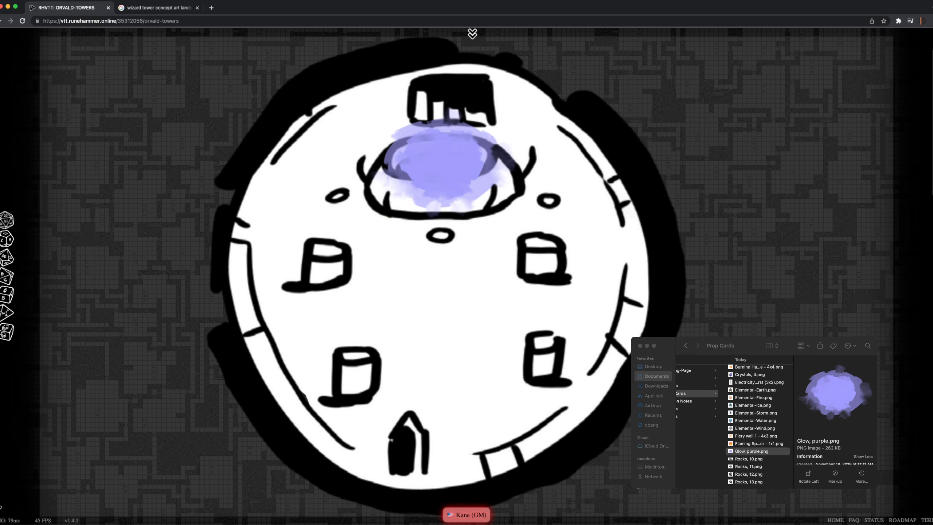
Open the Tokens folder and preview Feeder.png.
scroll(777, 423, "left", 5)
left_click(773, 417)
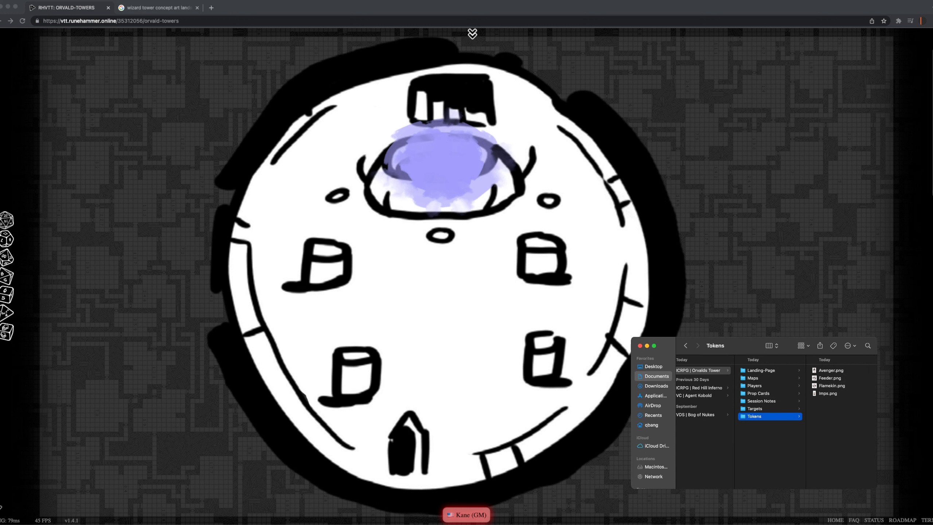
left_click(830, 378)
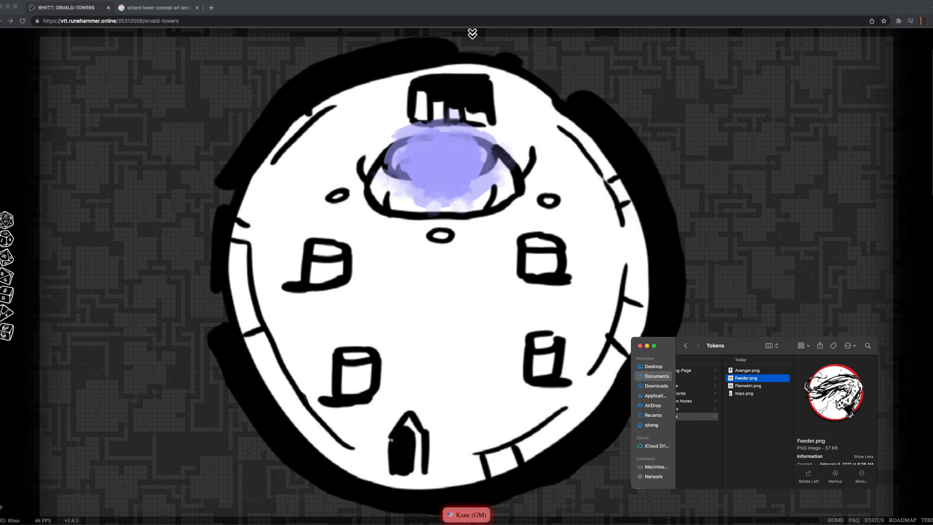
Try out the Feeder.png token on the floor just below the well and delete it from the scene.
scroll(777, 422, "left", 3)
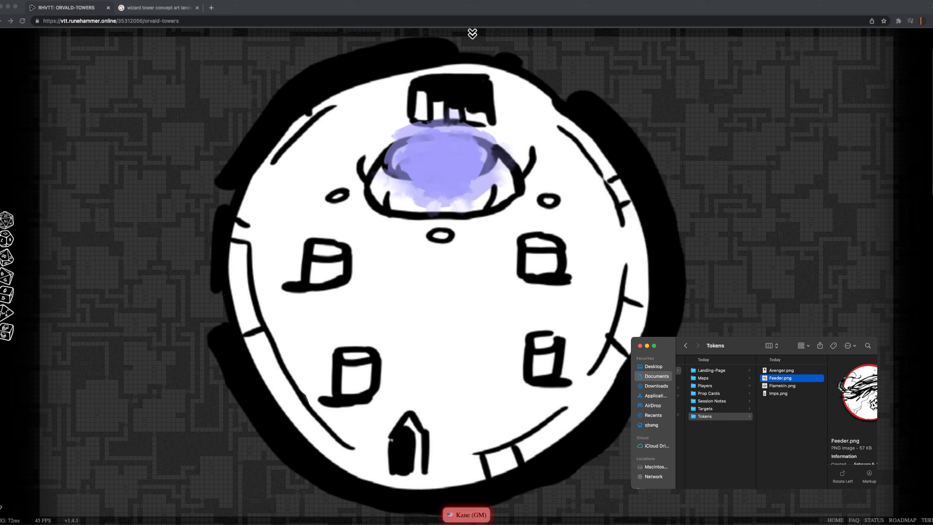
left_click_drag(453, 253, 452, 257)
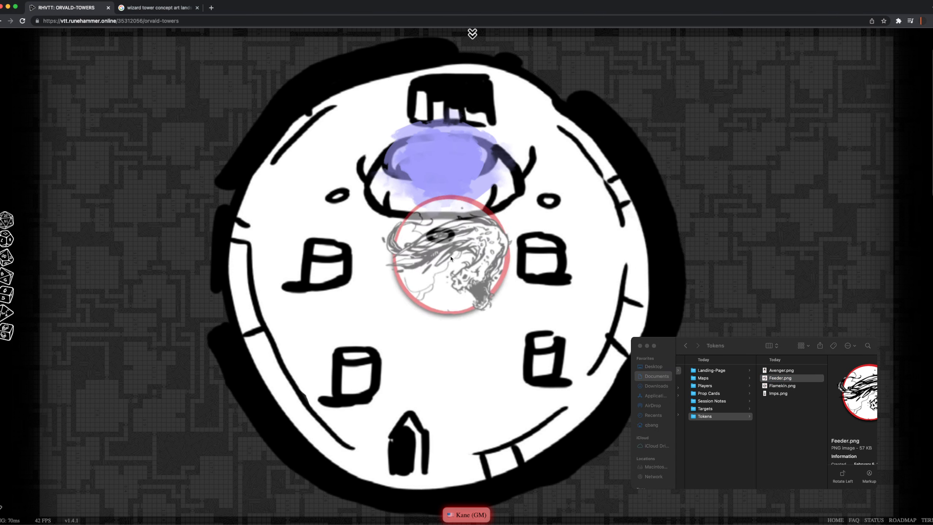
left_click(435, 269)
left_click(435, 298)
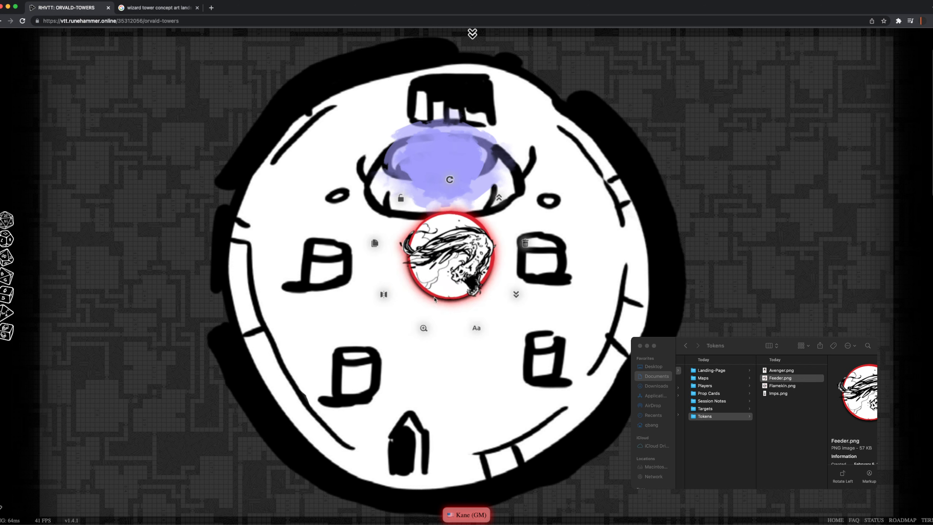
key("Delete")
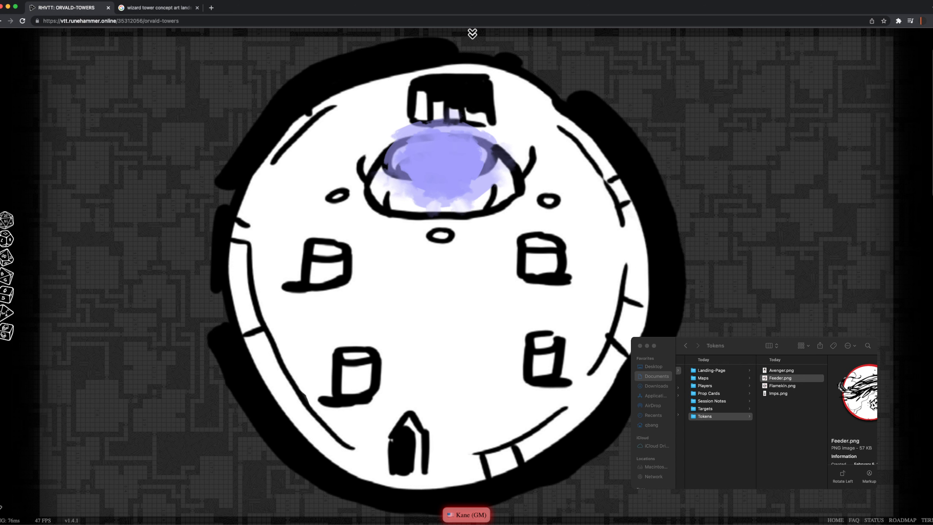
Make four duplicates of Feeder.png in the Tokens folder.
key("super+Tab")
left_click(781, 378)
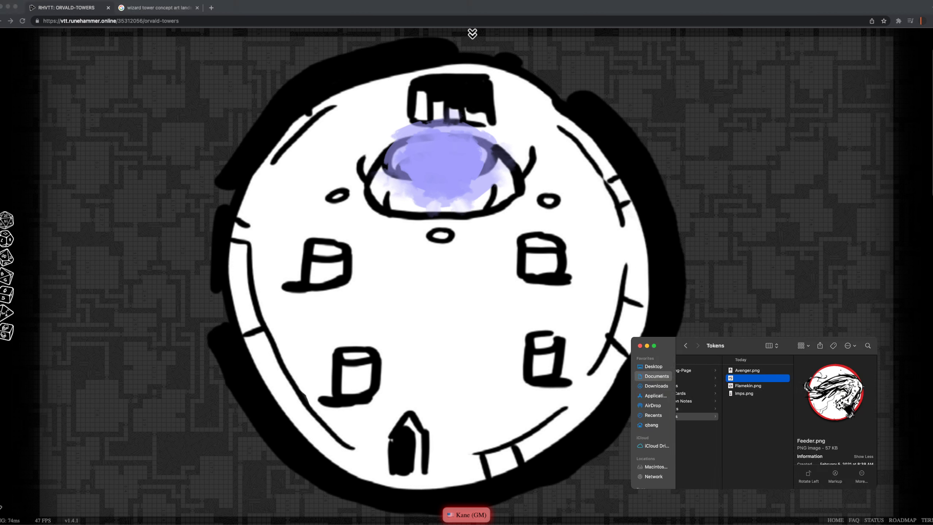
left_click(697, 416)
left_click(771, 378)
key("super+d")
key("super+d")
key("super+d")
key("super+d")
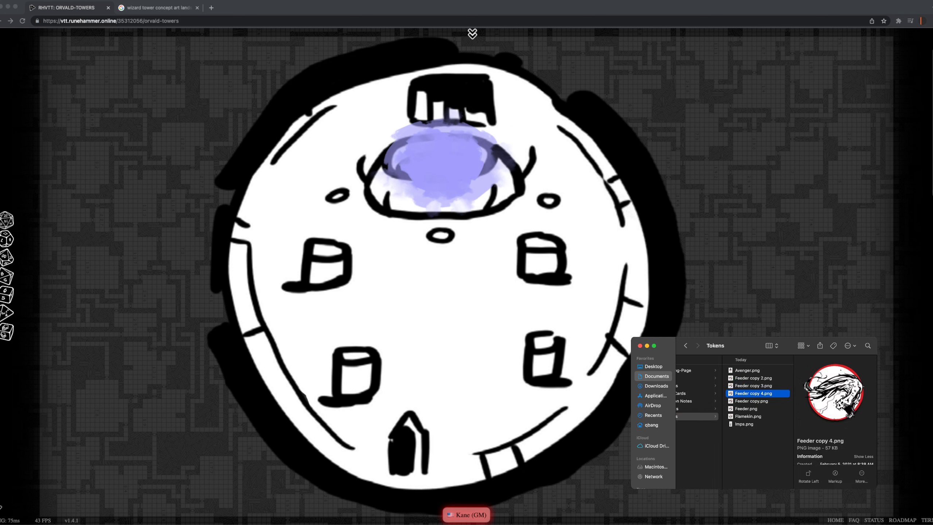
left_click(747, 408)
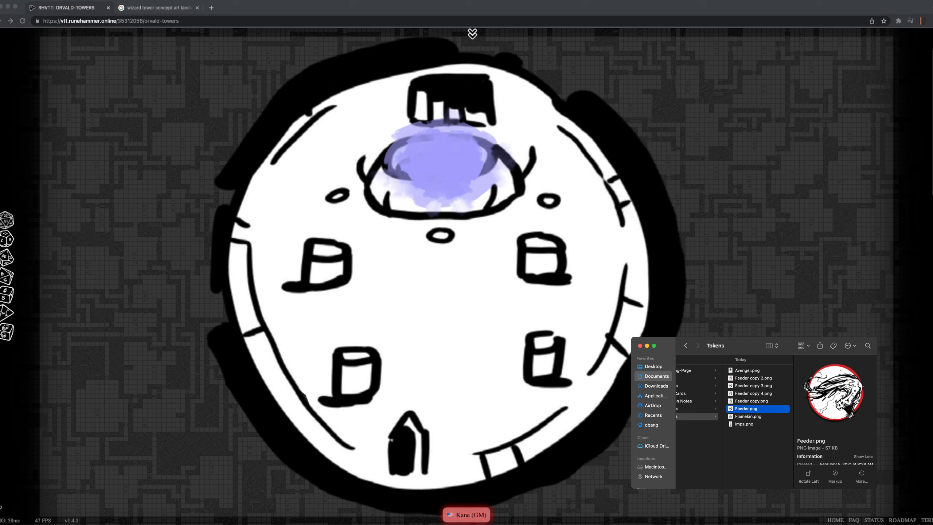
left_click(753, 378, "shift")
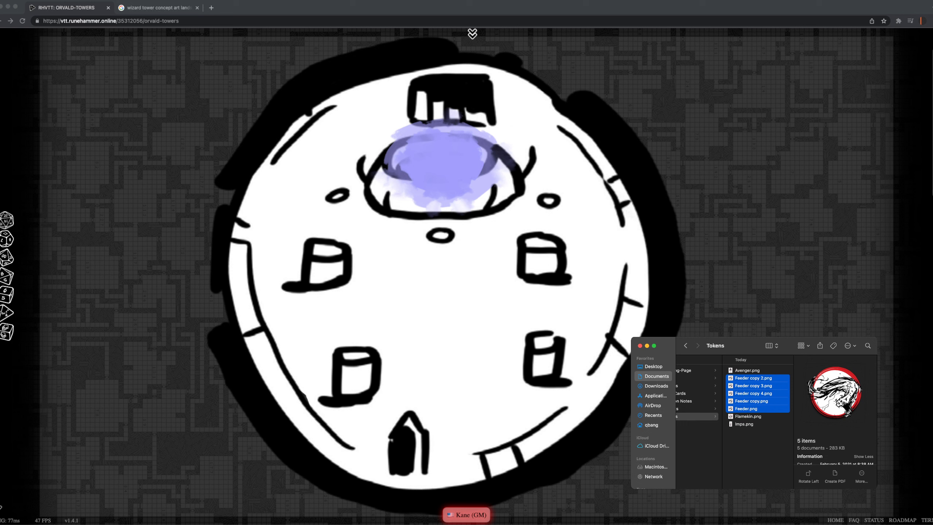
mouse_move(751, 393)
left_mouse_down()
mouse_move(446, 241)
mouse_move(339, 519)
mouse_move(750, 393)
left_mouse_up()
Roll the same die twice in the virtual tabletop.
left_click(6, 295)
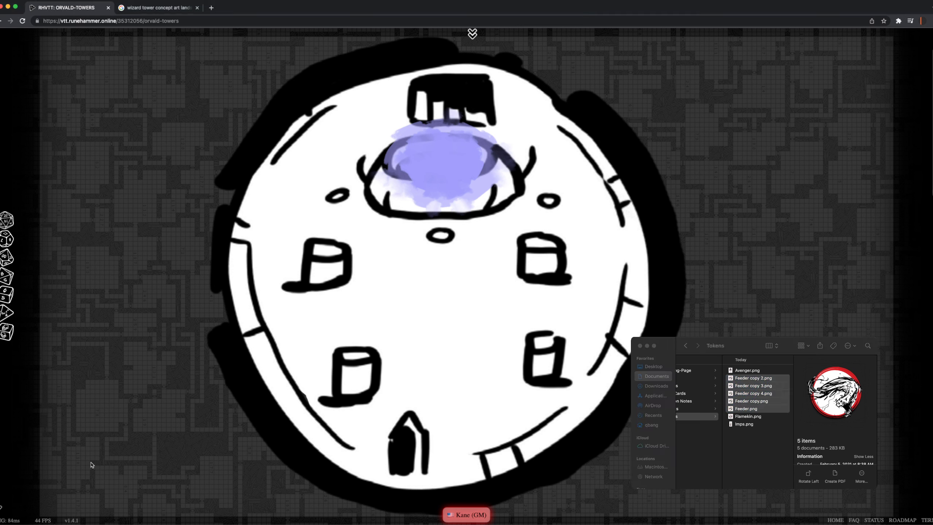
left_click(5, 294)
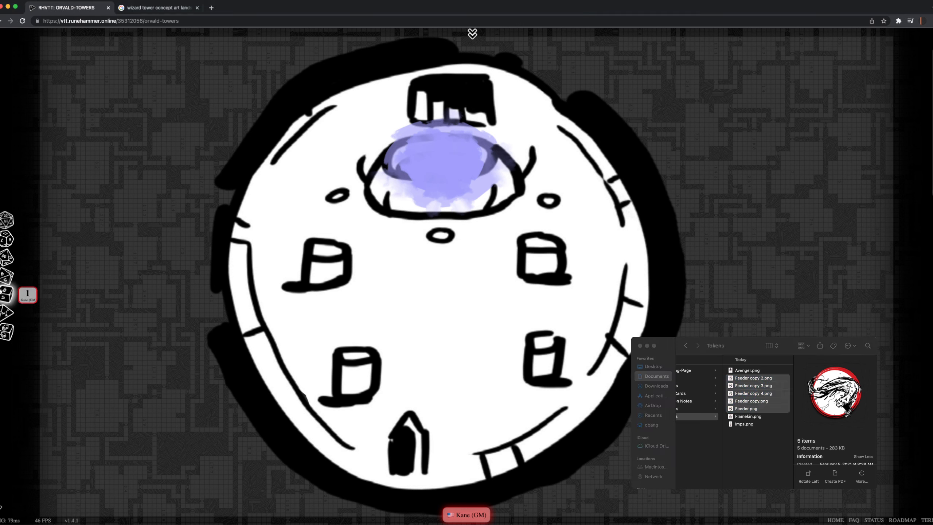
Add Feeder copy 2.png, Feeder copy 3.png and Feeder copy 4.png from the Tokens folder to the scene around the well.
key("super+Tab")
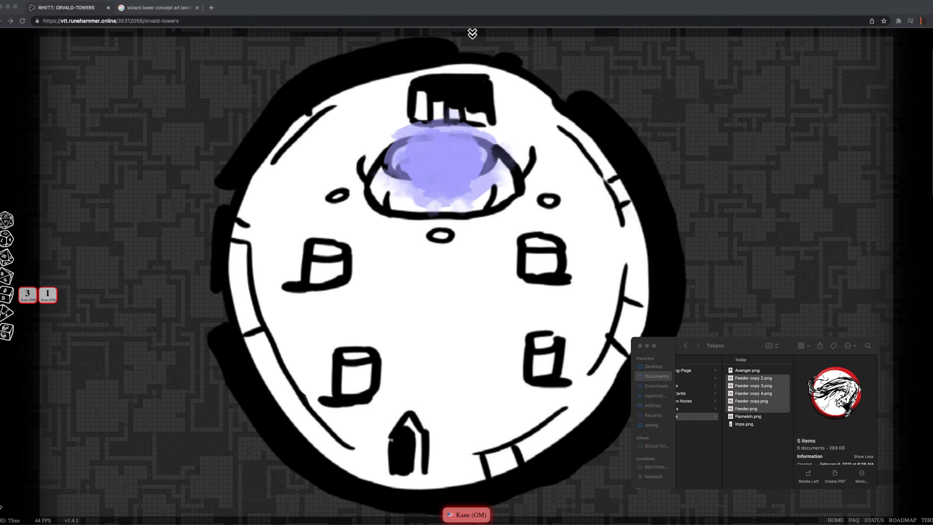
left_click(747, 370)
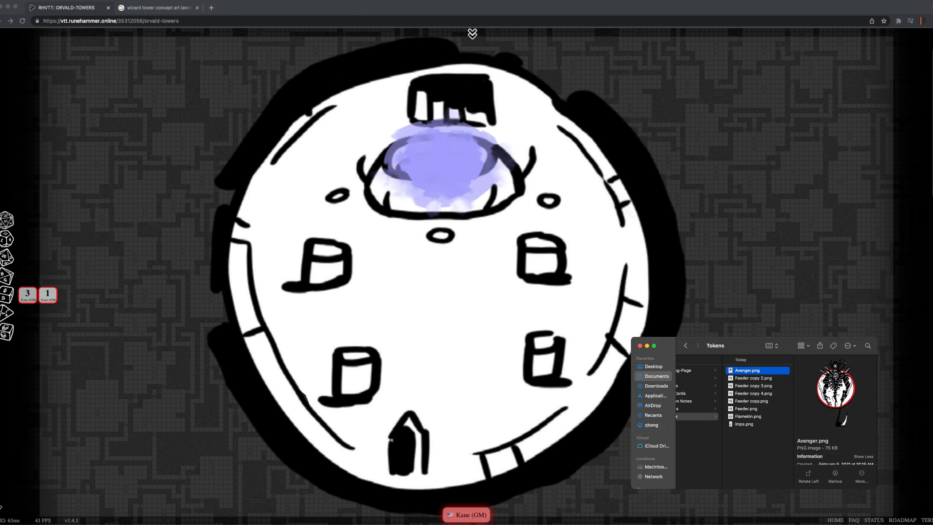
left_click(753, 378)
left_click(753, 393, "shift")
left_click_drag(753, 393, 441, 216)
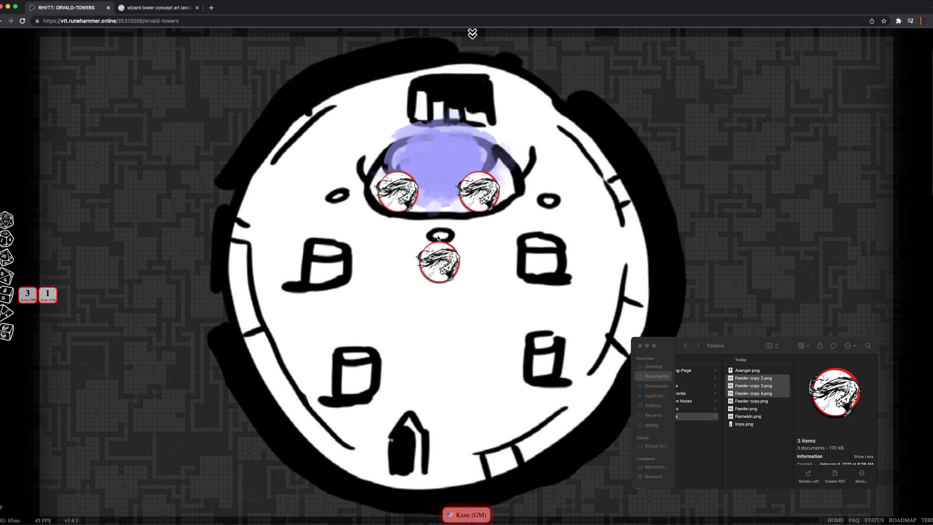
Try out additional Feeder tokens on the floor above the door and delete them from the scene.
key("super+Tab")
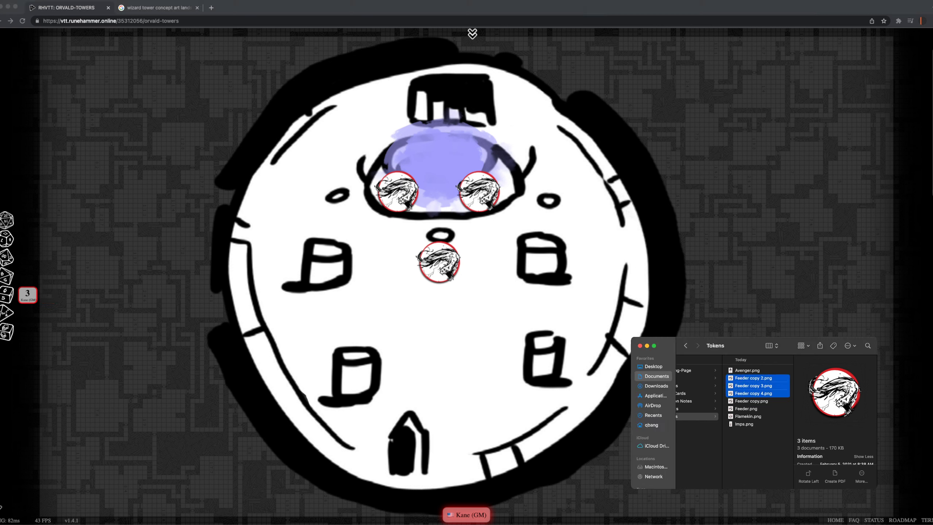
left_click(746, 408)
left_click_drag(745, 408, 412, 367)
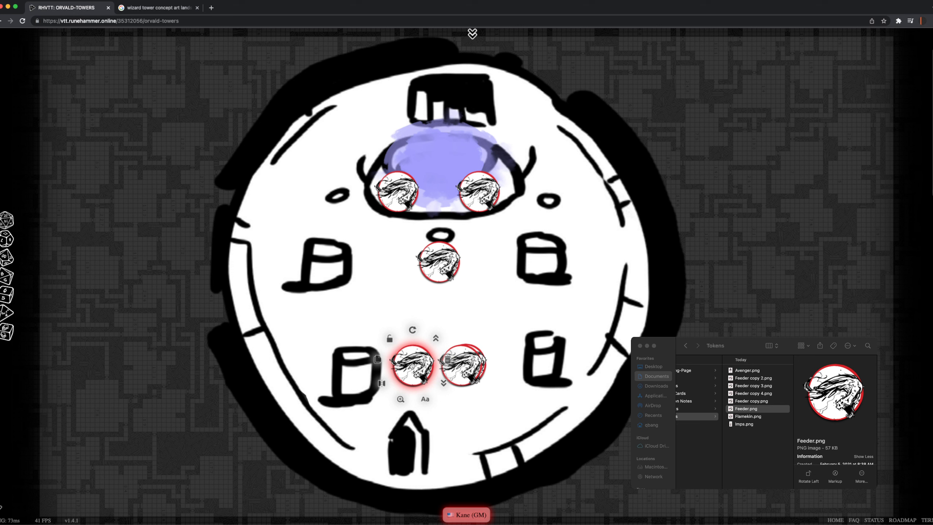
left_click_drag(360, 312, 506, 403)
key("Delete")
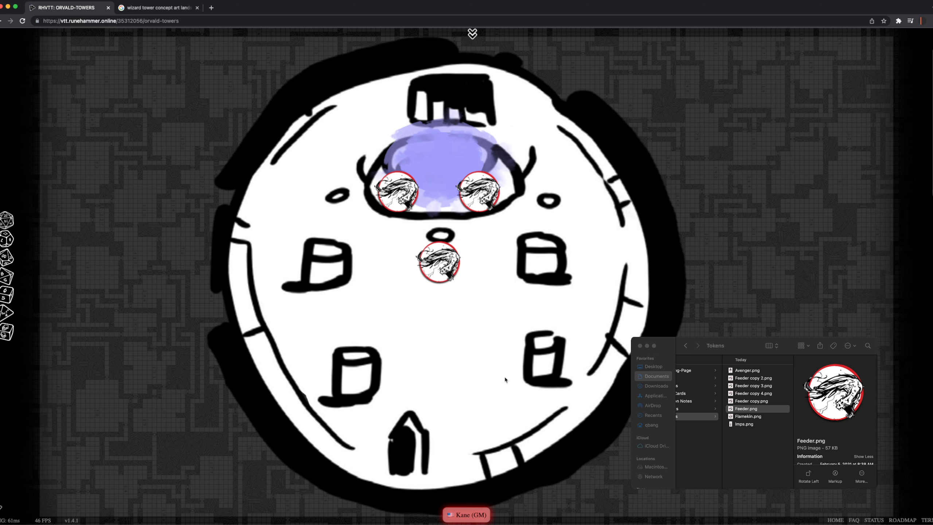
Move the two Feeder tokens on the well down to its front rim, closer to the third Feeder token.
left_click_drag(386, 188, 422, 206)
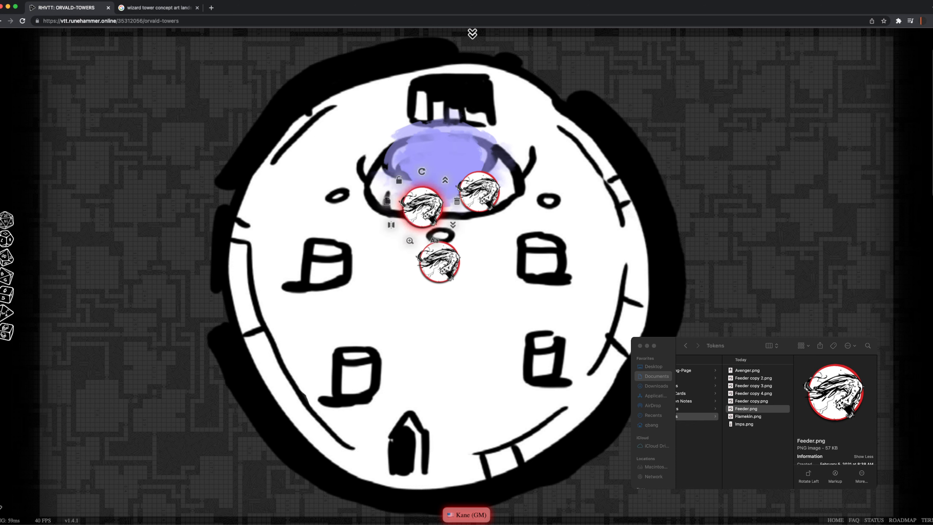
left_click_drag(485, 184, 480, 218)
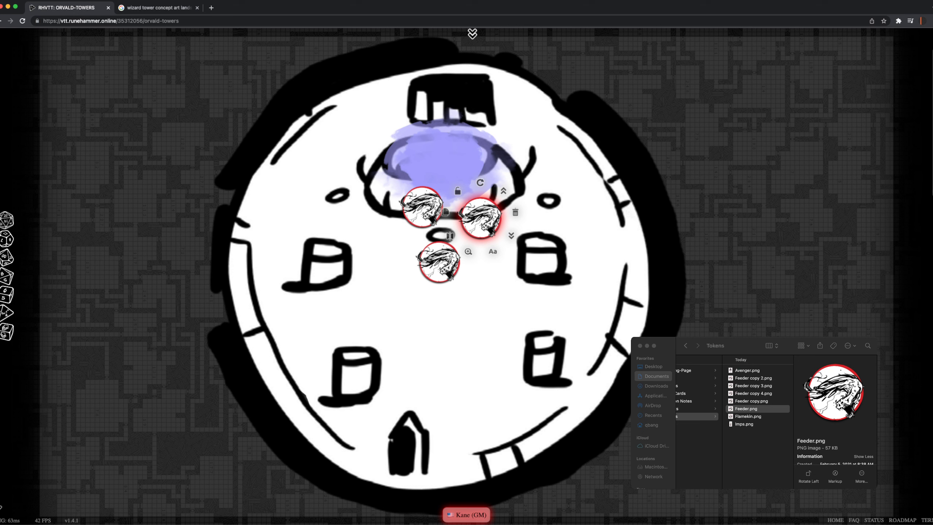
Open the Prop Cards folder and look through its images.
scroll(776, 423, "left", 2)
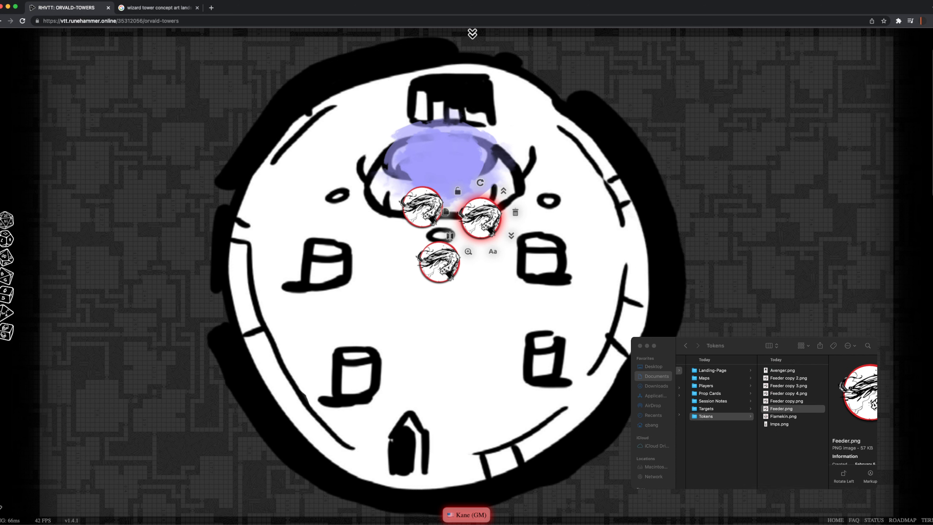
left_click(710, 393)
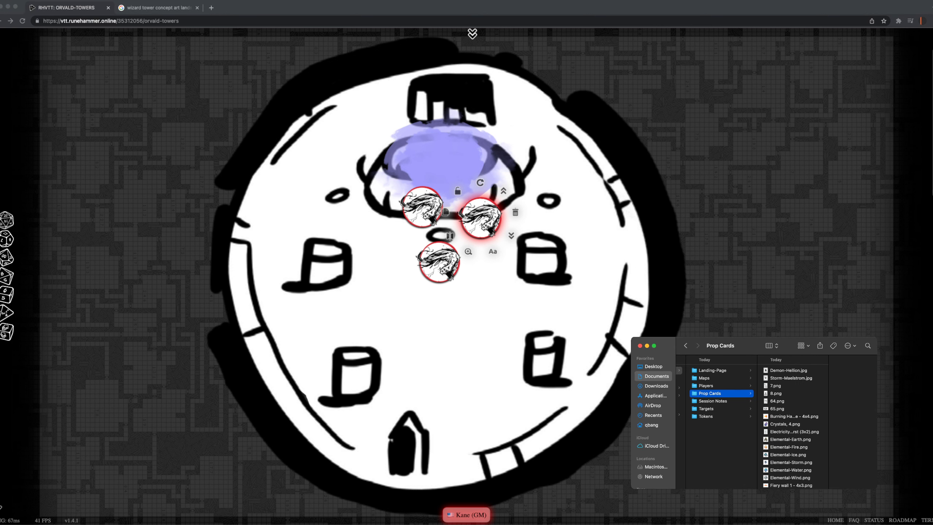
scroll(794, 427, "up", 2)
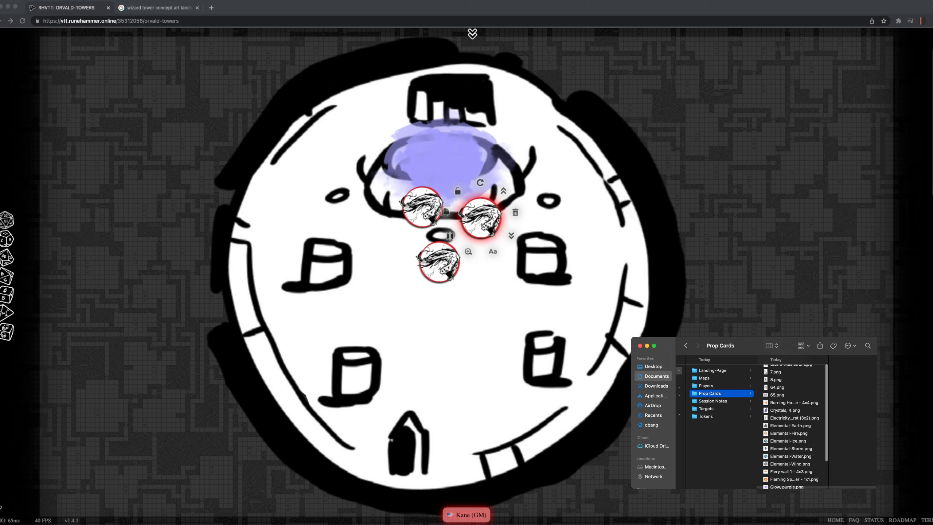
scroll(794, 427, "down", 1)
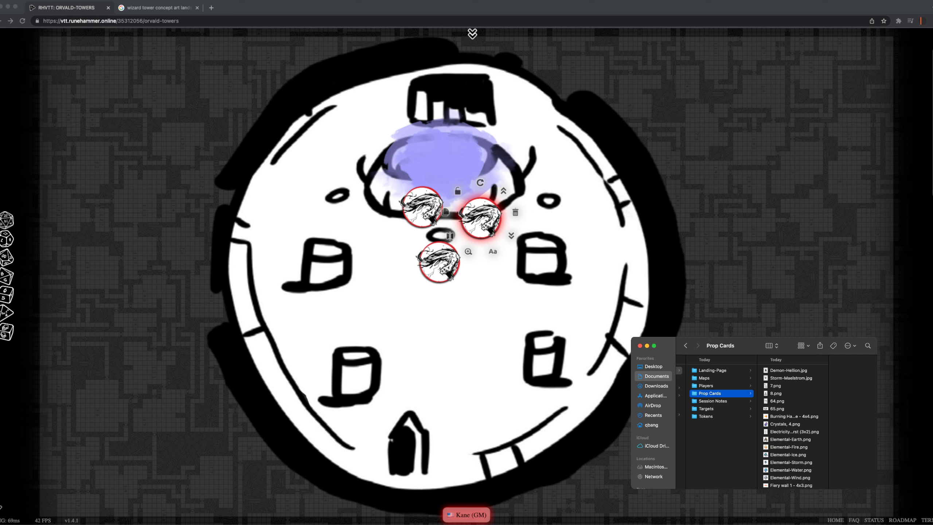
Sketch two rough outlines labelled COLUMN on the drawing pad and upload the sketch to the scene.
left_click(465, 322)
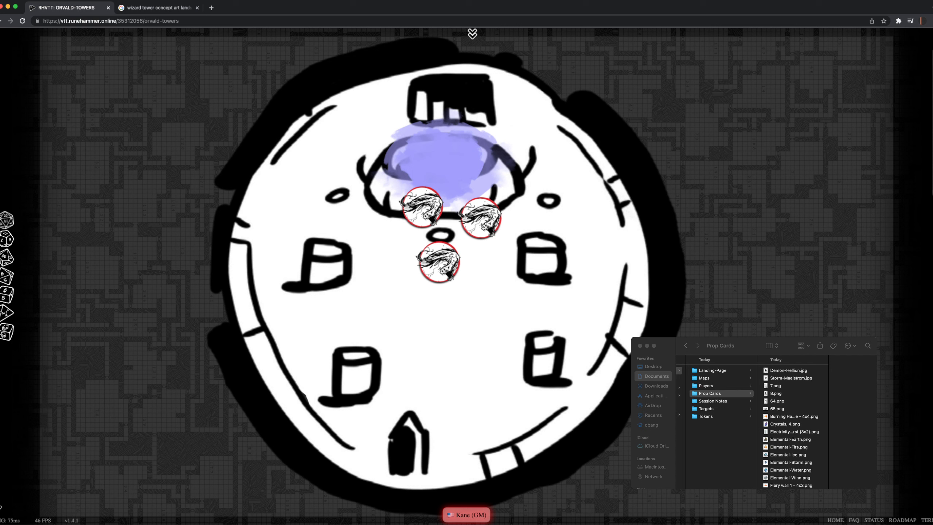
key("d")
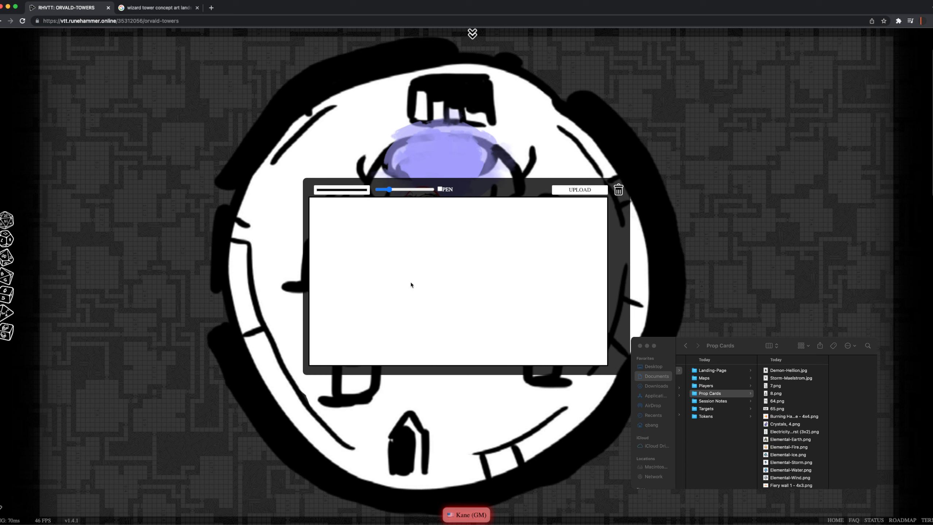
mouse_move(359, 264)
left_mouse_down()
mouse_move(414, 278)
mouse_move(390, 245)
mouse_move(355, 264)
left_mouse_up()
left_click_drag(424, 290, 441, 280)
mouse_move(440, 259)
left_mouse_down()
mouse_move(546, 292)
mouse_move(493, 294)
mouse_move(482, 272)
left_mouse_up()
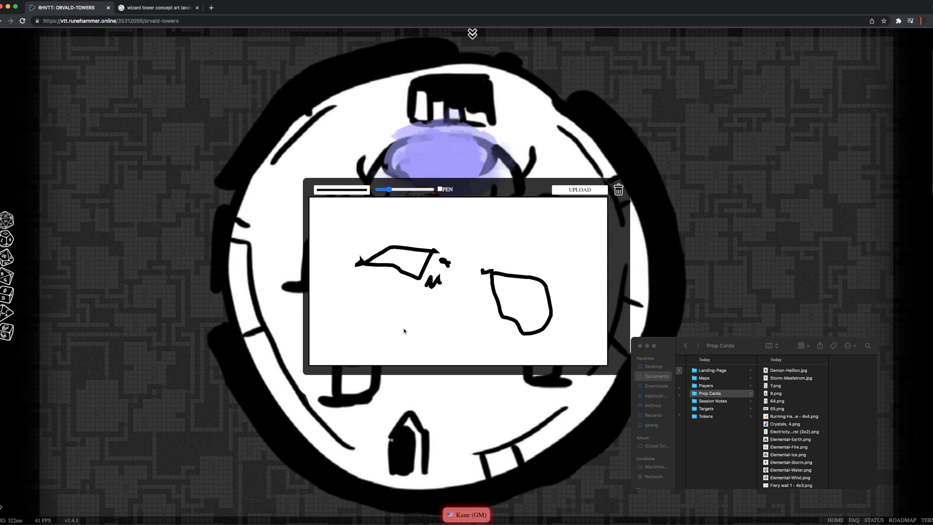
left_click_drag(395, 333, 401, 351)
left_click_drag(406, 336, 405, 351)
mouse_move(419, 336)
left_mouse_down()
mouse_move(423, 352)
mouse_move(432, 351)
left_mouse_up()
mouse_move(436, 338)
left_mouse_down()
mouse_move(471, 333)
mouse_move(476, 354)
left_mouse_up()
mouse_move(477, 349)
left_mouse_down()
mouse_move(490, 348)
mouse_move(487, 321)
left_mouse_up()
left_click(580, 189)
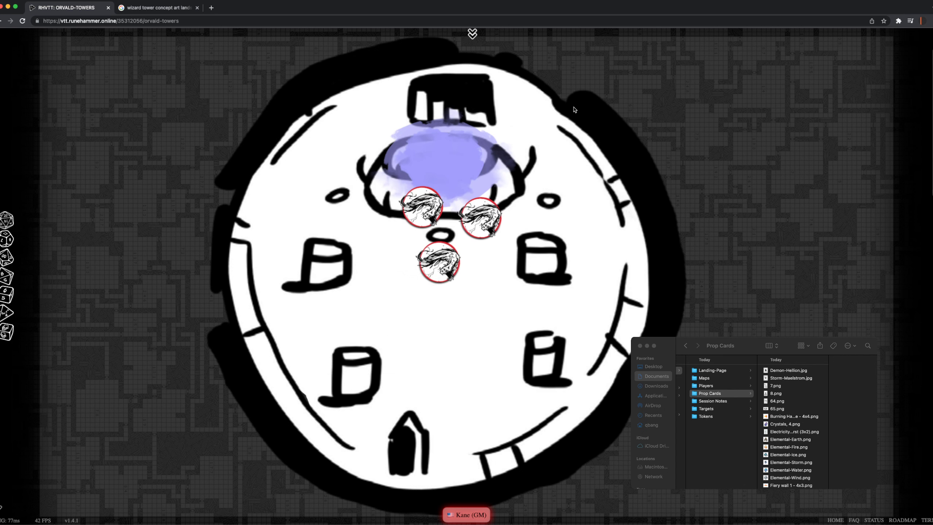
Try out the COLUMN sketch enlarged between the two right-hand columns of the map and delete it from the scene.
left_click(481, 272)
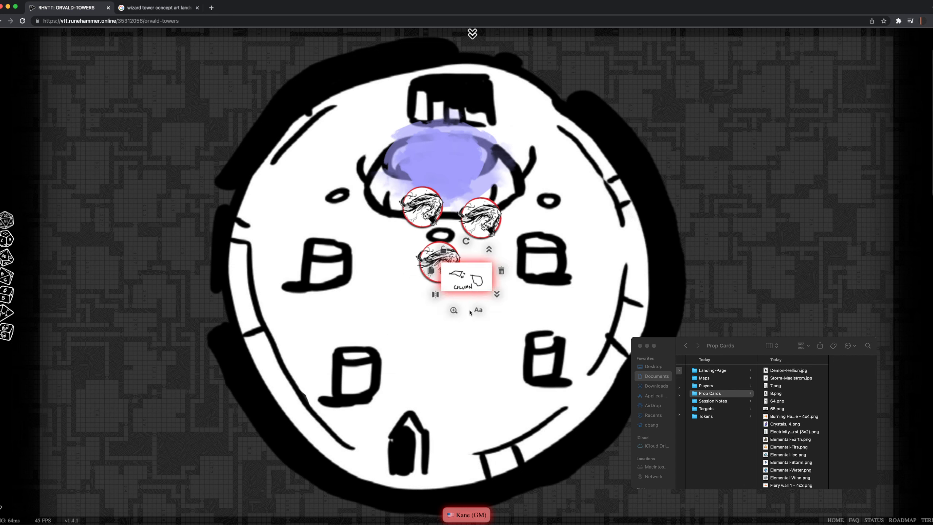
left_click(454, 310)
mouse_move(447, 287)
left_mouse_down()
mouse_move(490, 315)
mouse_move(526, 310)
left_mouse_up()
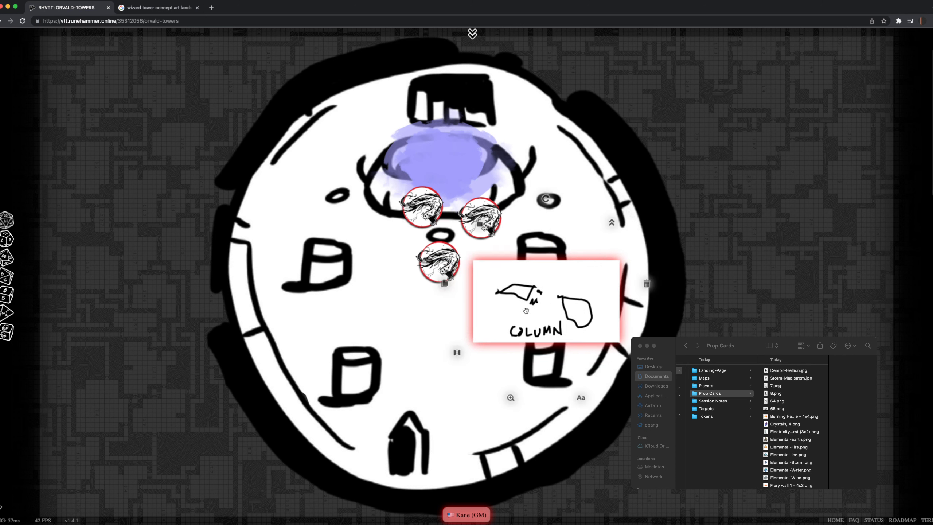
key("Delete")
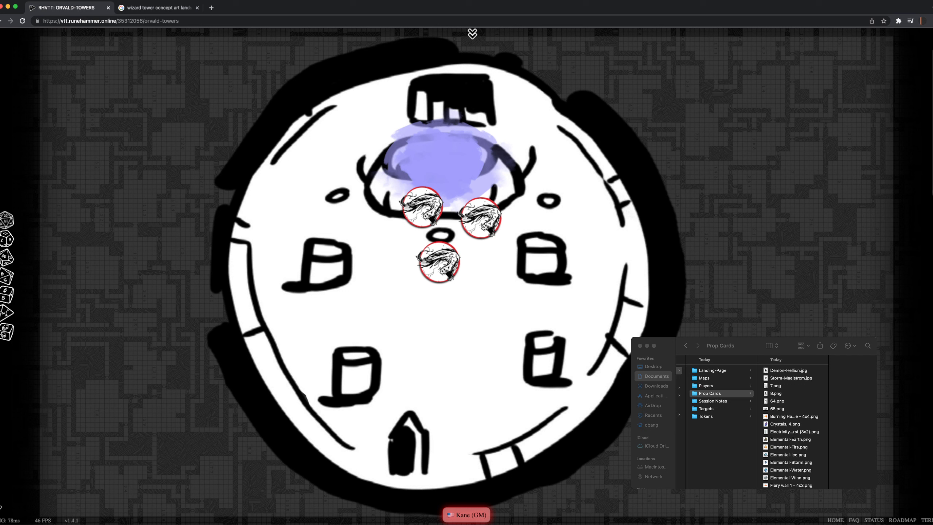
Add target 12.png from the Targets folder to the scene and place it outside the tower, at the map's upper right.
left_click(472, 34)
left_click(471, 35)
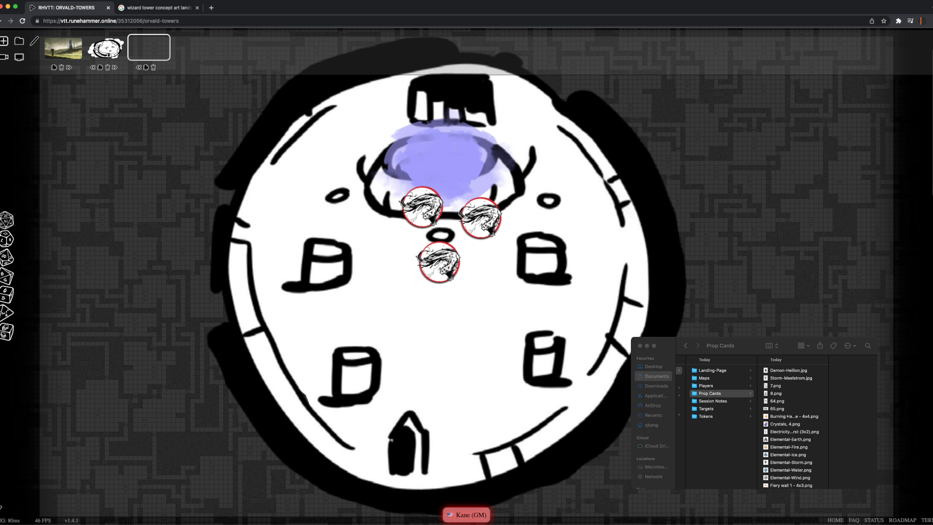
left_click(706, 408)
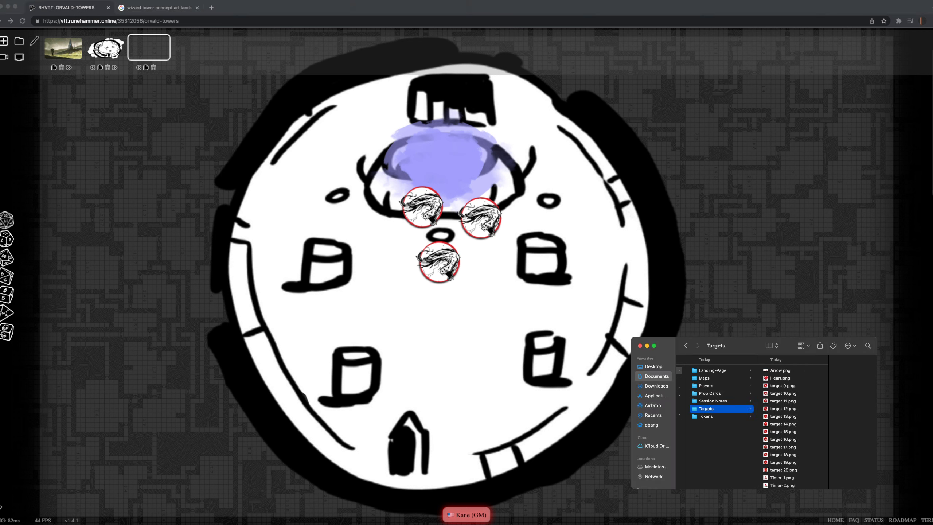
left_click(783, 408)
left_click_drag(748, 409, 861, 75)
left_click(861, 75)
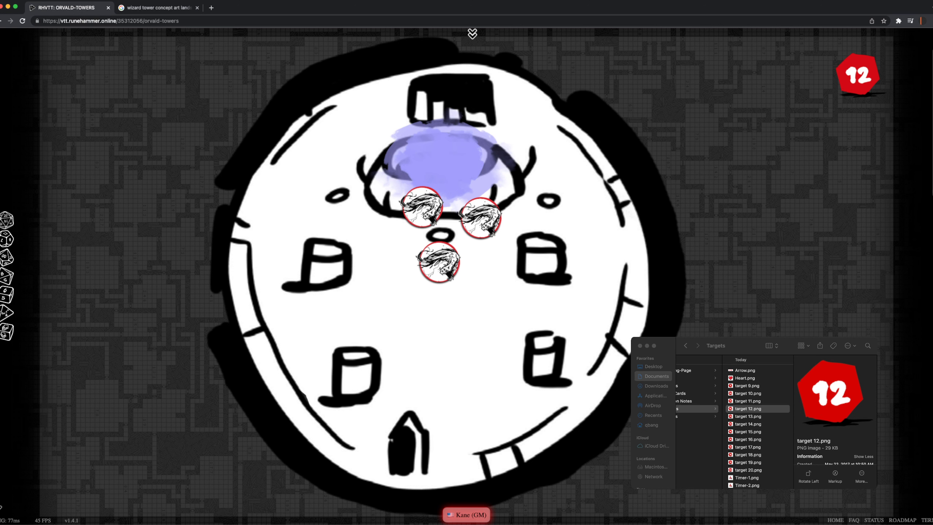
Open the Players folder and select all three player token images.
scroll(756, 422, "left", 2)
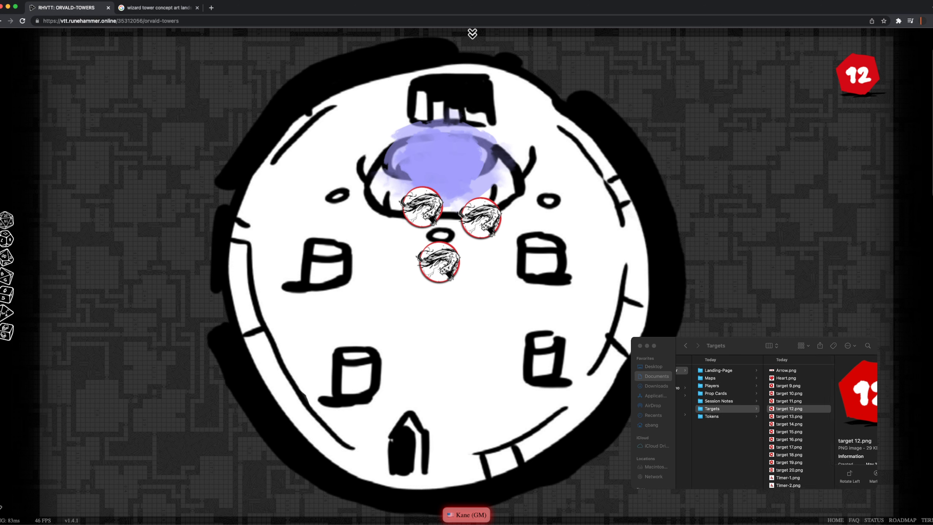
left_click(711, 417)
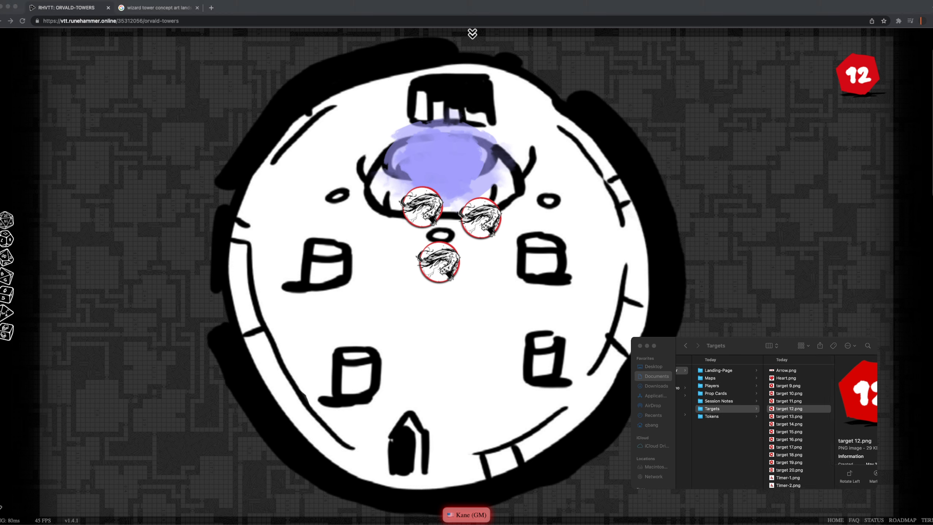
left_click(712, 386)
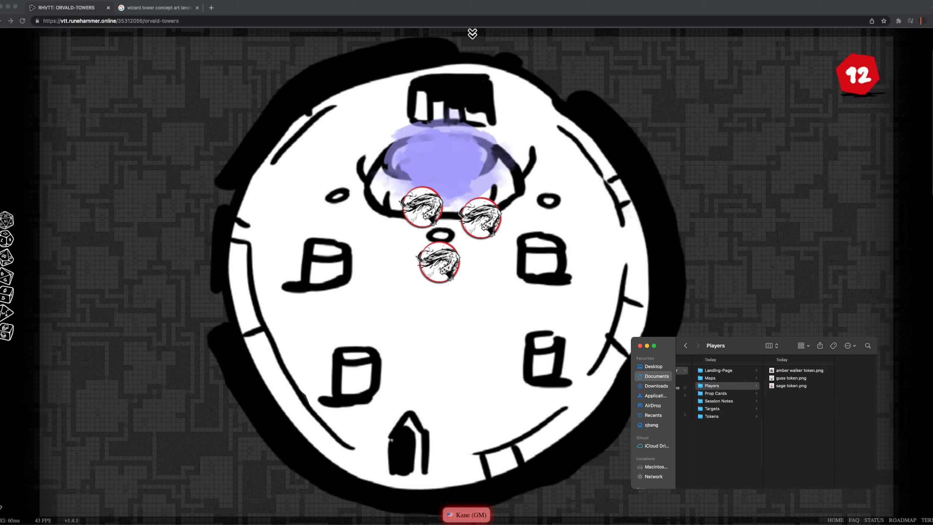
left_click(788, 371)
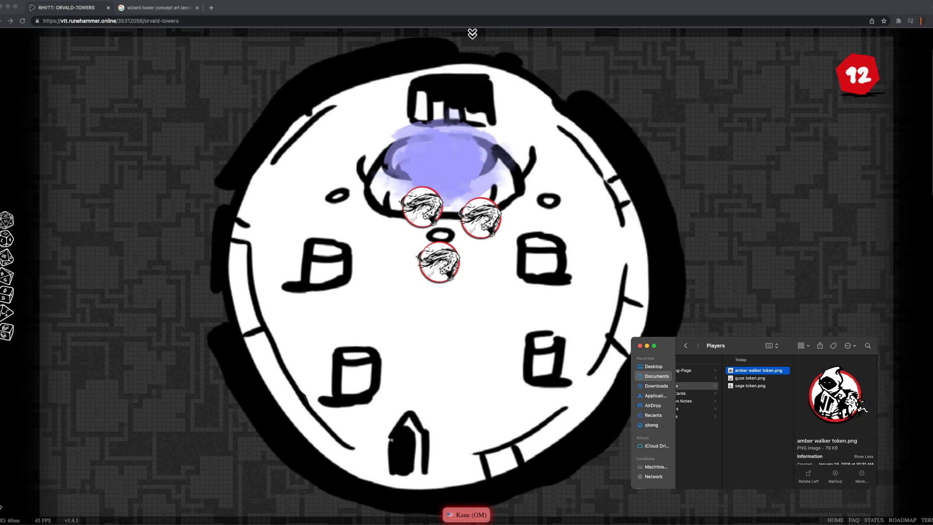
key("super+a")
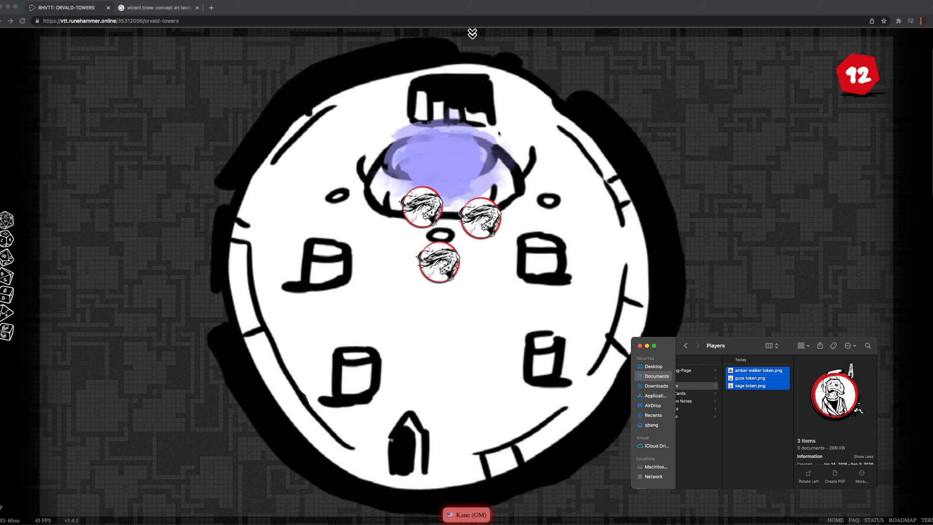
Switch to the tower scene with the rubble and add the three player tokens, grouping them on the floor just below the skeleton.
left_click(473, 34)
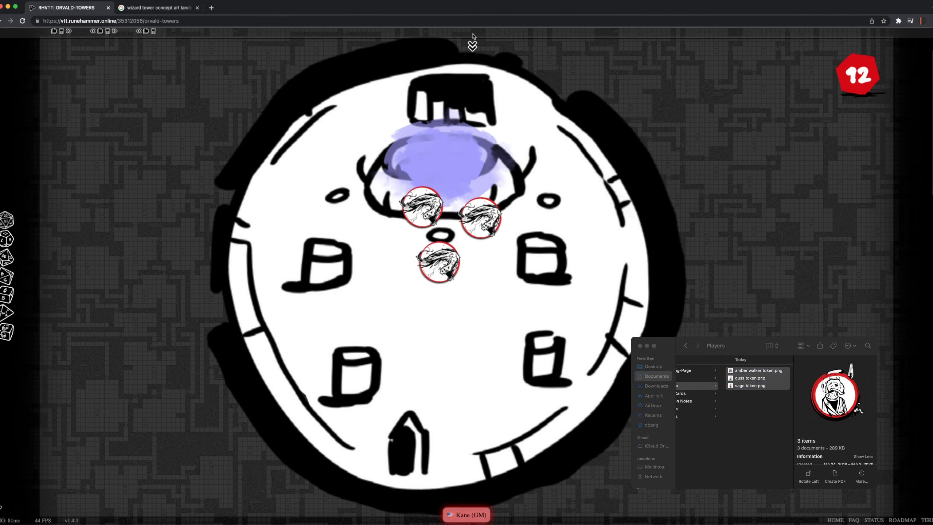
left_click(106, 48)
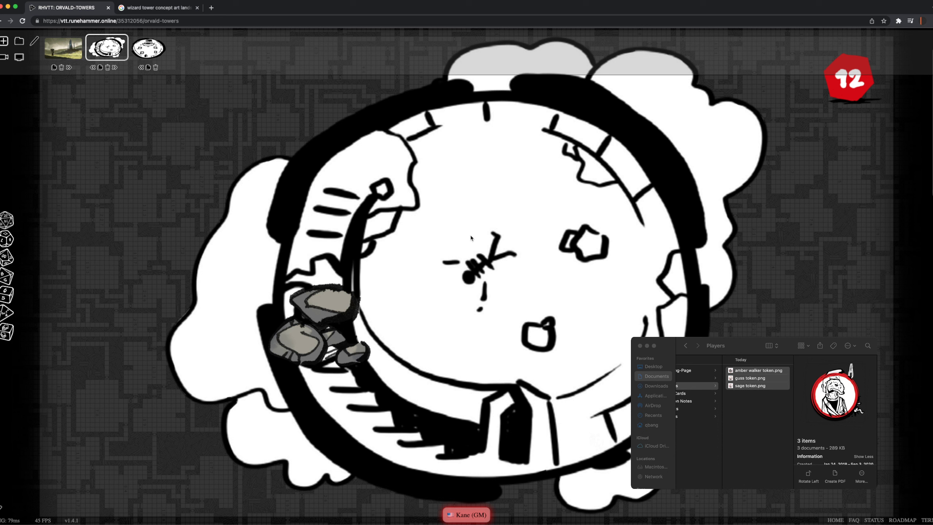
left_click_drag(751, 384, 456, 298)
left_click_drag(478, 408, 466, 340)
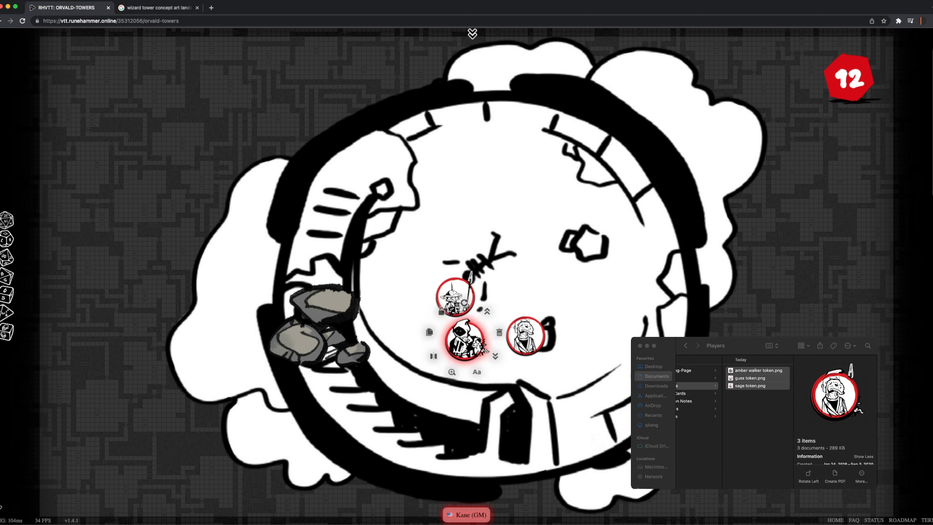
left_click_drag(525, 336, 513, 316)
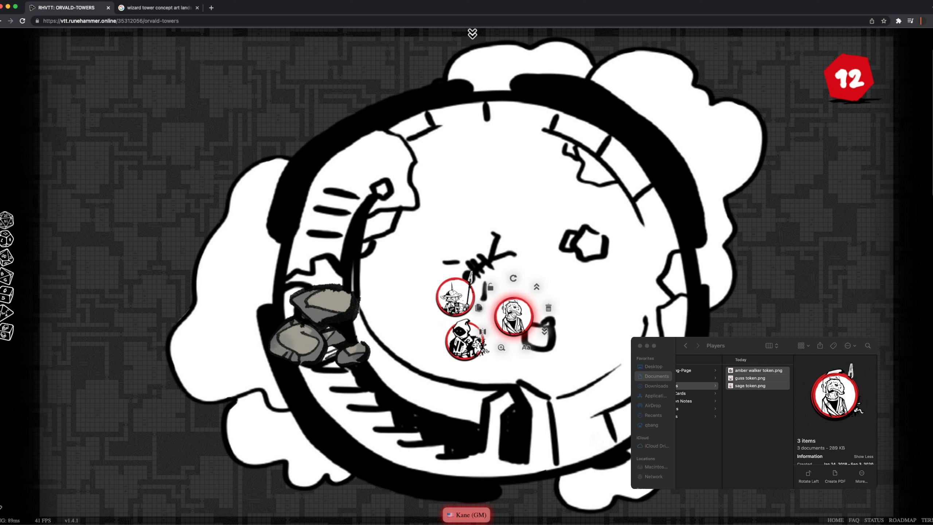
Switch to the scene with the four columns and add the three player tokens, grouping them beside the doorway at the tower's lower edge.
left_click(409, 232)
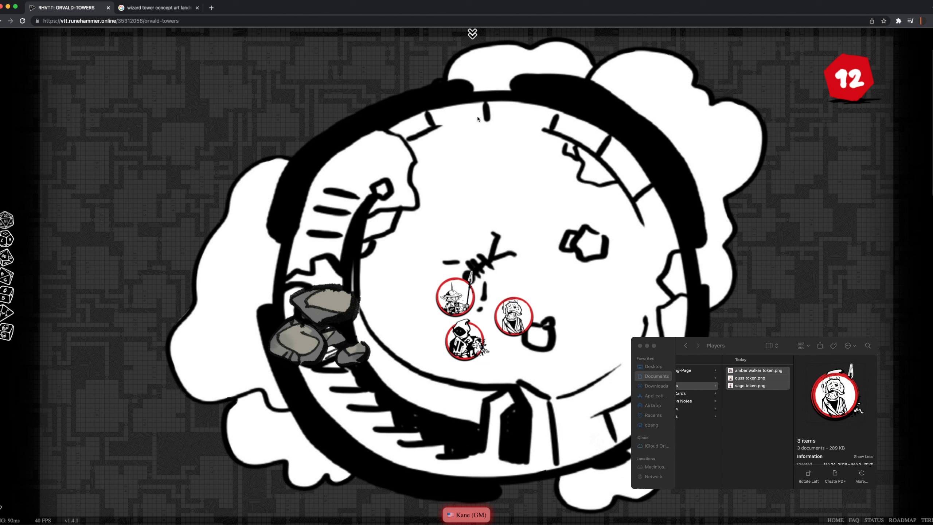
left_click(476, 38)
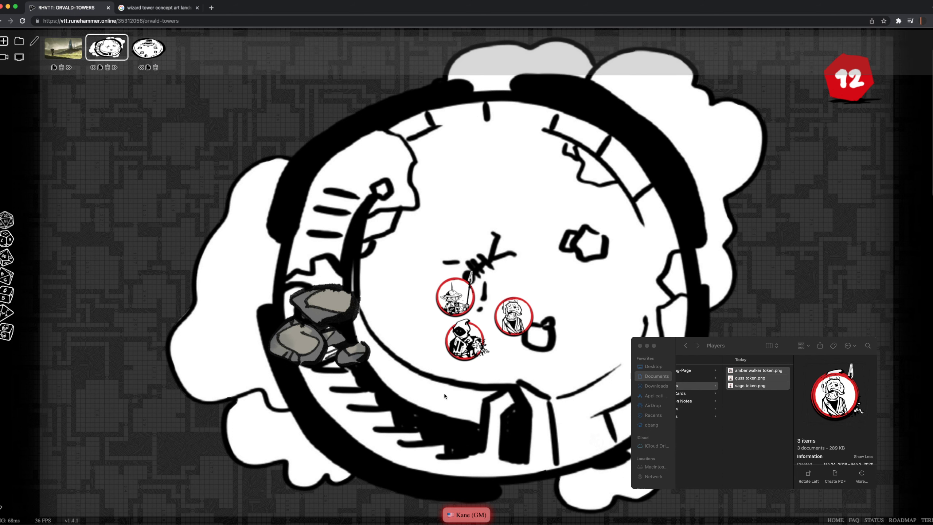
left_click(147, 52)
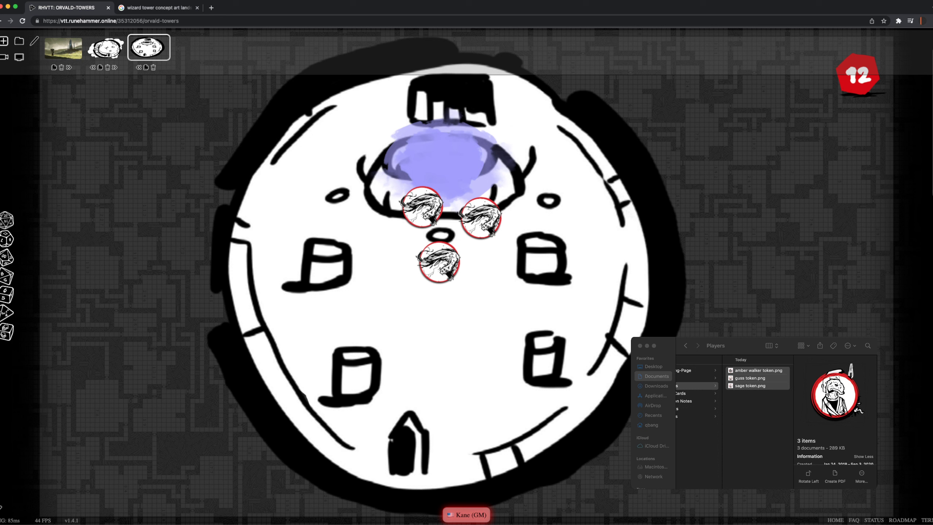
left_click_drag(757, 378, 431, 441)
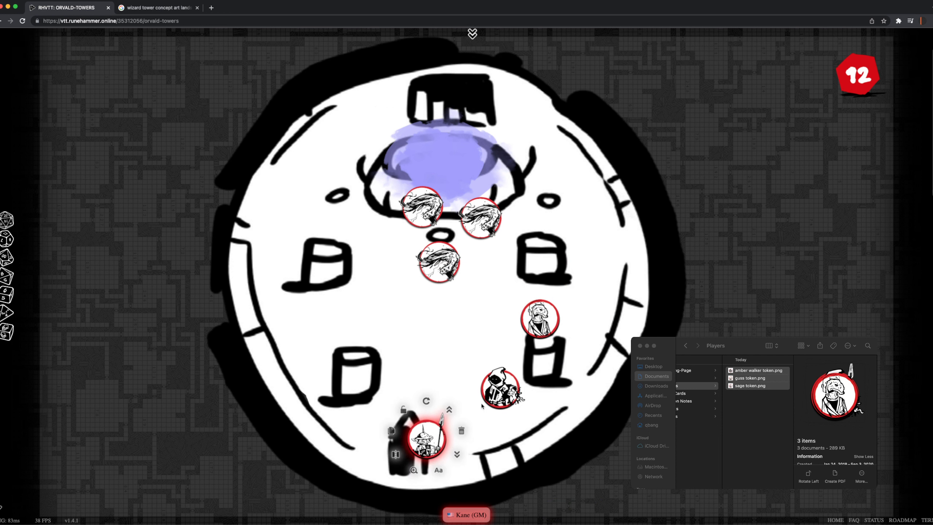
left_click_drag(492, 404, 451, 475)
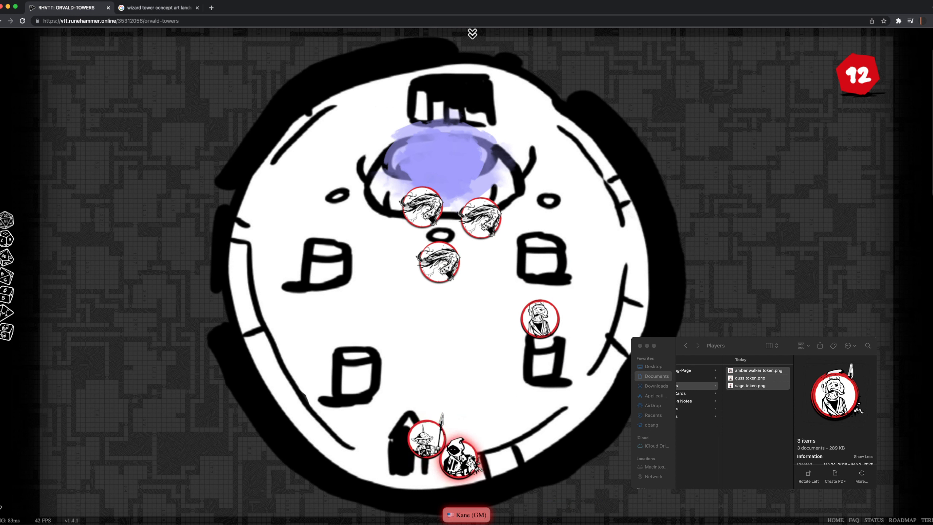
left_click_drag(540, 319, 462, 423)
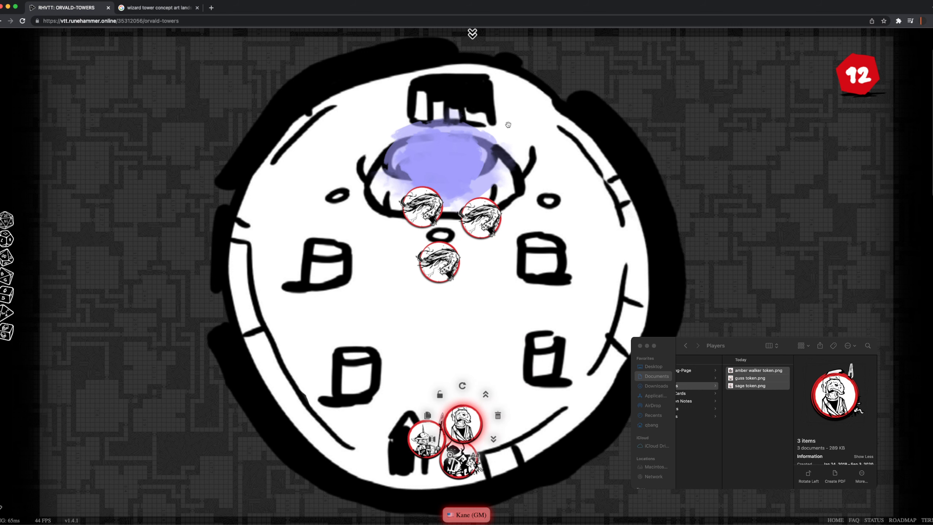
Review the player token placement in the rubble tower scene and return to the four-column scene.
left_click(473, 35)
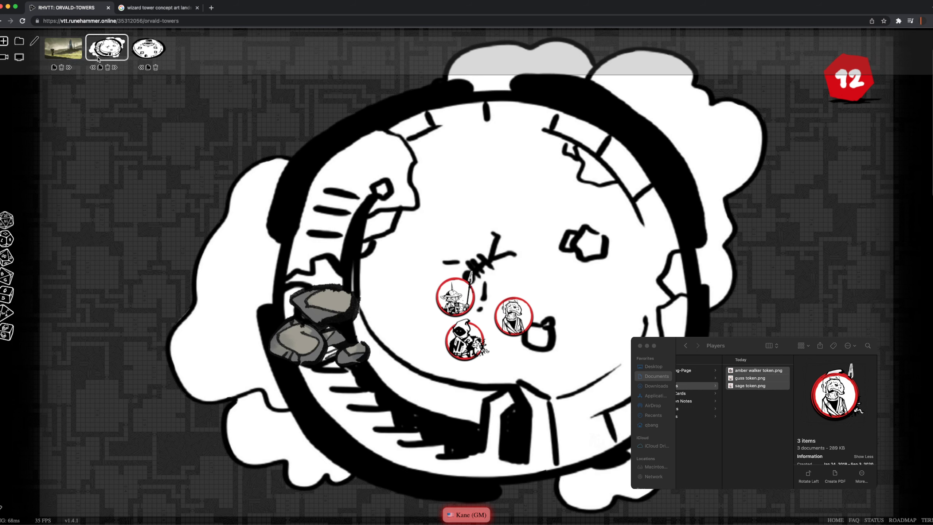
left_click(107, 48)
left_click(149, 48)
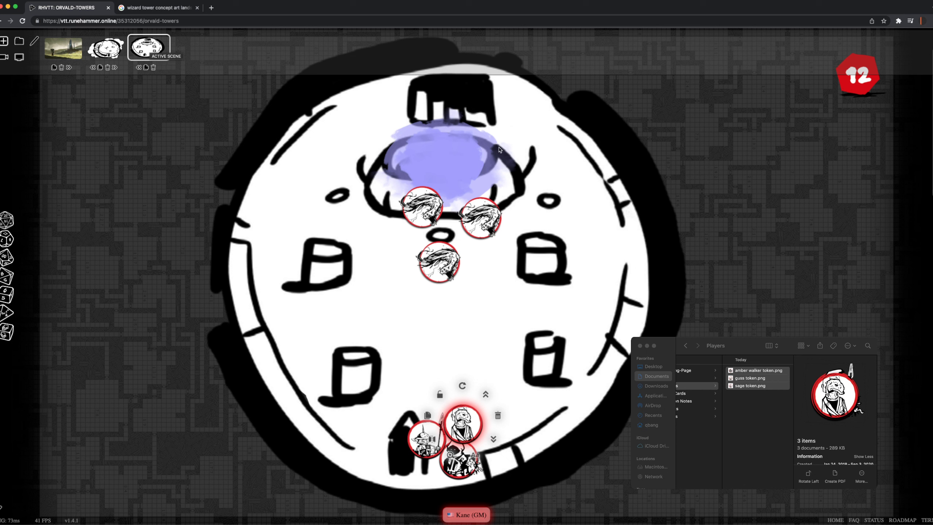
left_click(574, 328)
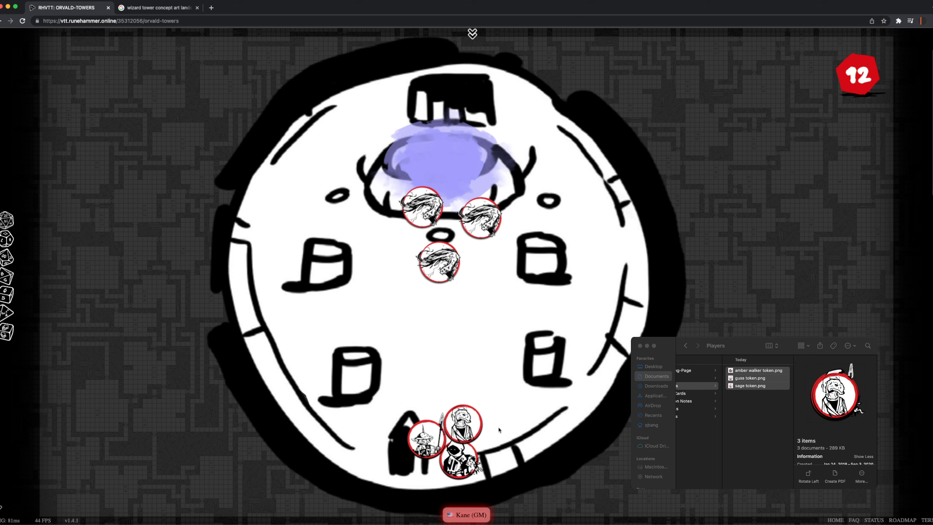
Remove the sage token from the four-column scene and add sage token.png back beside the other two player tokens.
left_click(466, 426)
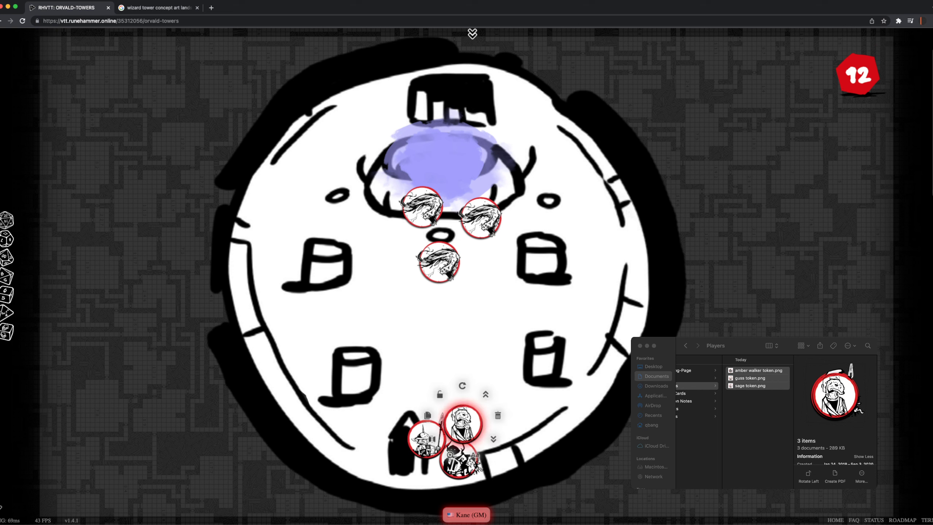
left_click_drag(466, 426, 698, 426)
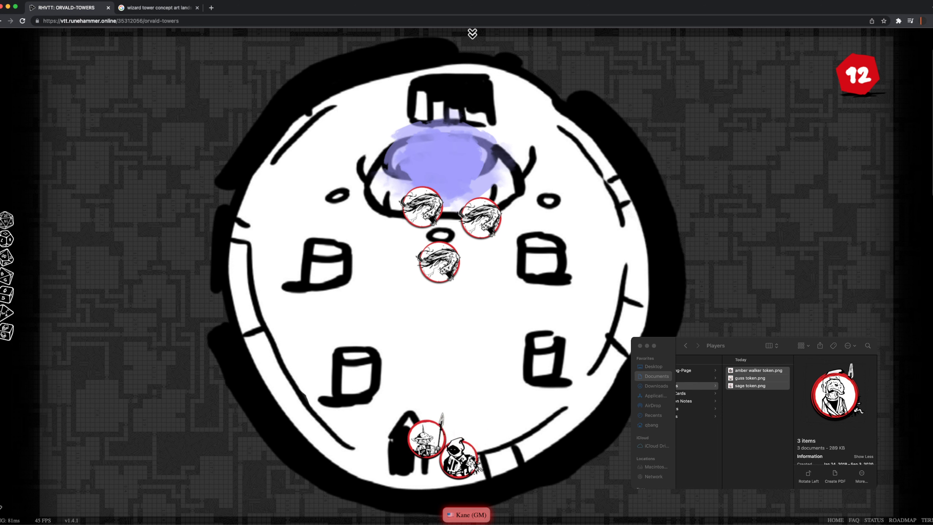
key("super+Tab")
left_click(751, 385)
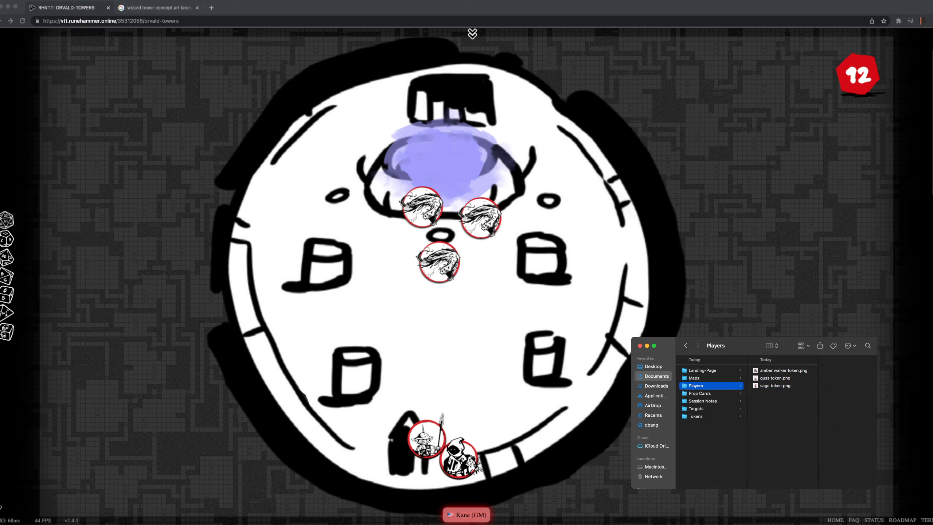
left_click_drag(750, 385, 477, 418)
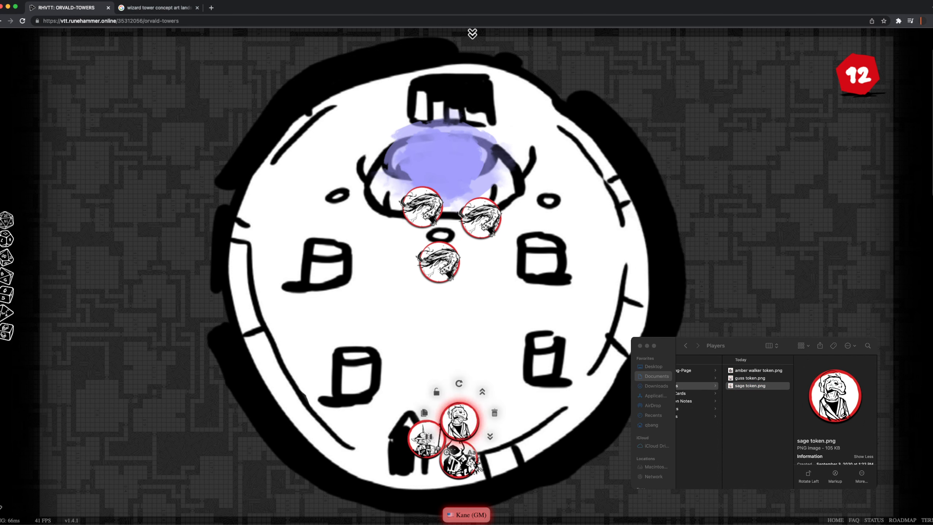
Create a new scene with 3-Spiraling-Stairs-Print.png from the Maps folder as its background.
left_click(473, 33)
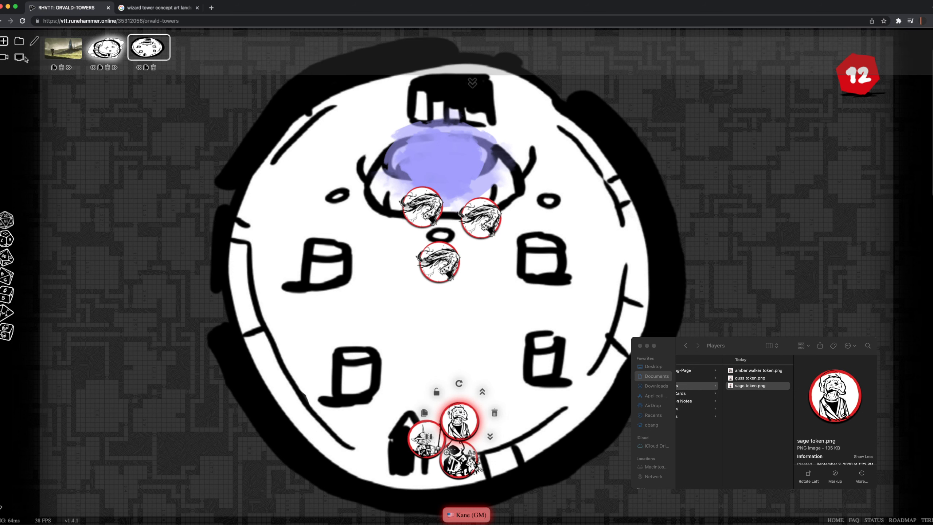
left_click(4, 40)
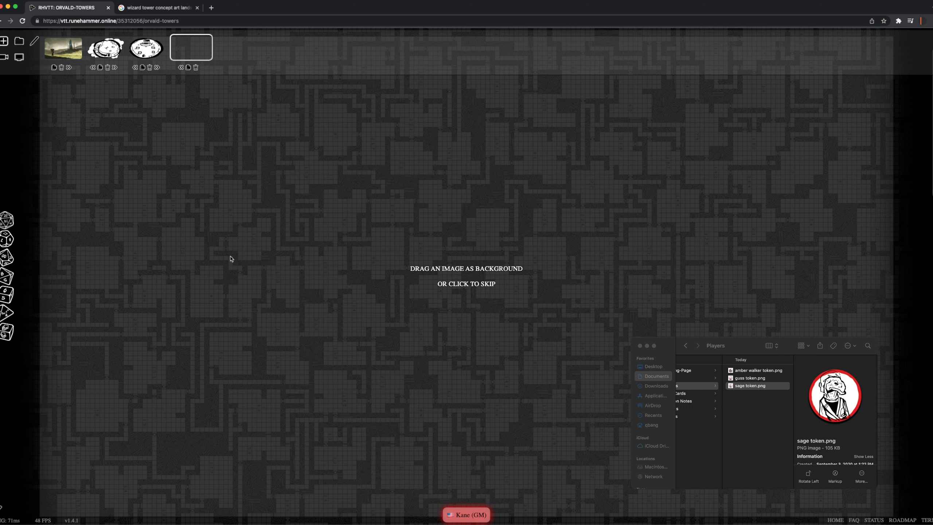
scroll(739, 390, "left", 3)
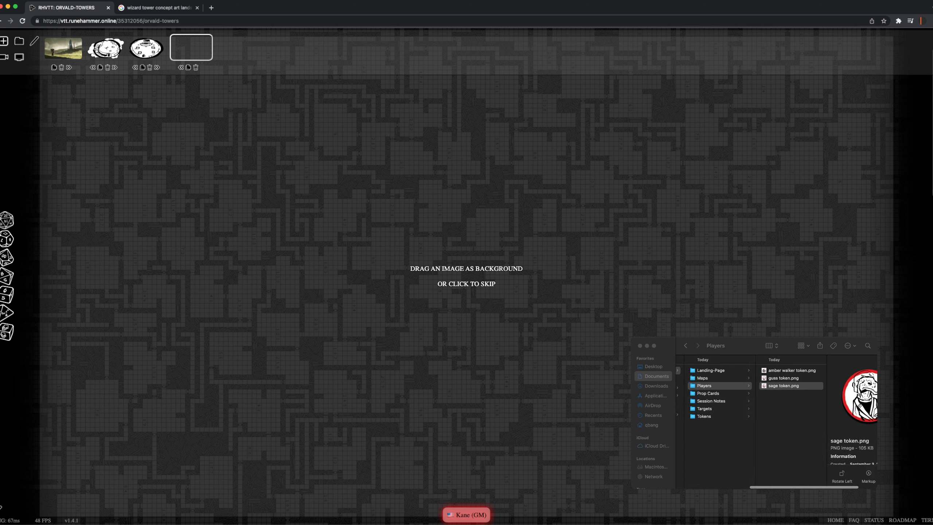
left_click(729, 378)
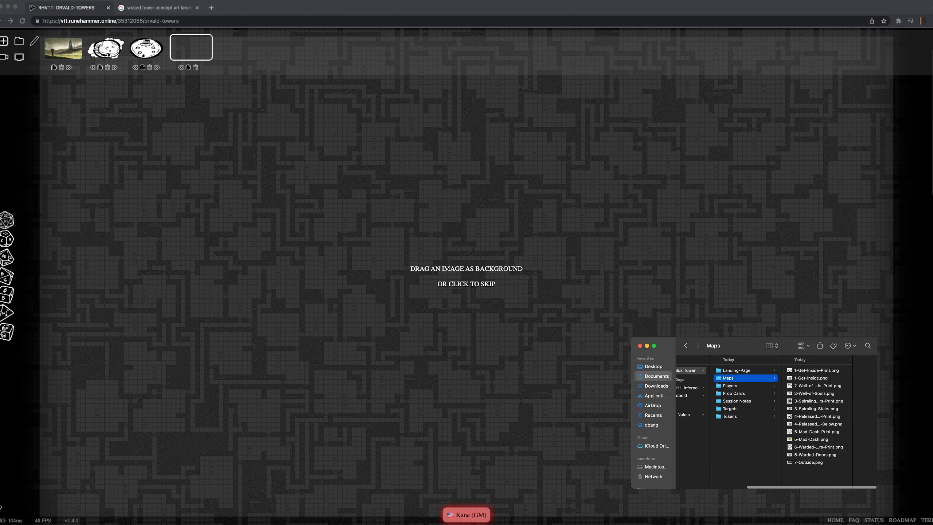
left_click(815, 401)
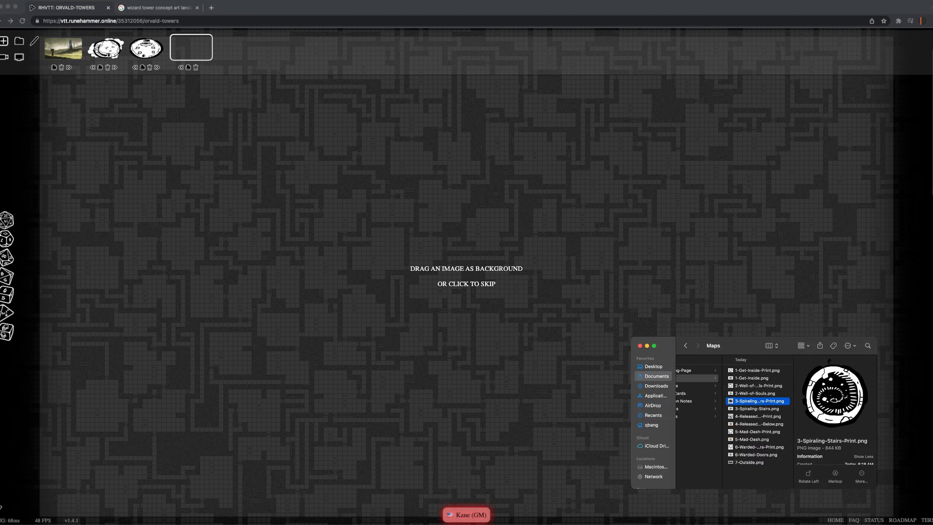
left_click_drag(757, 401, 469, 339)
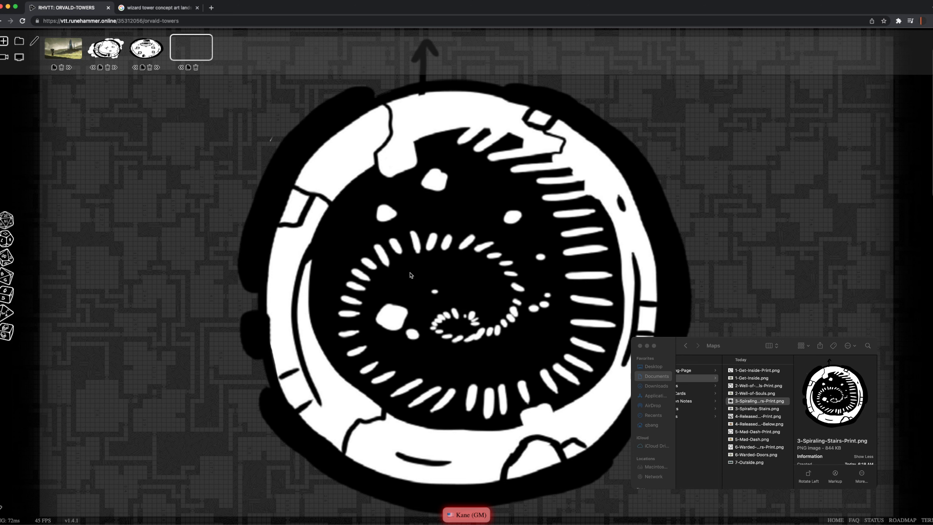
Add the three player tokens from the Players folder to the spiraling stairs scene, at the tower's upper edge by the arrow.
left_click(139, 52)
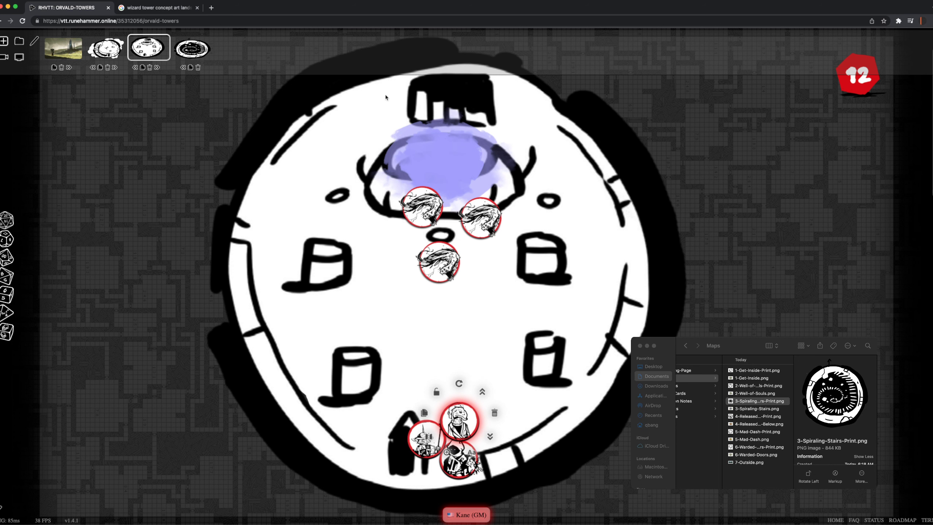
left_click(200, 50)
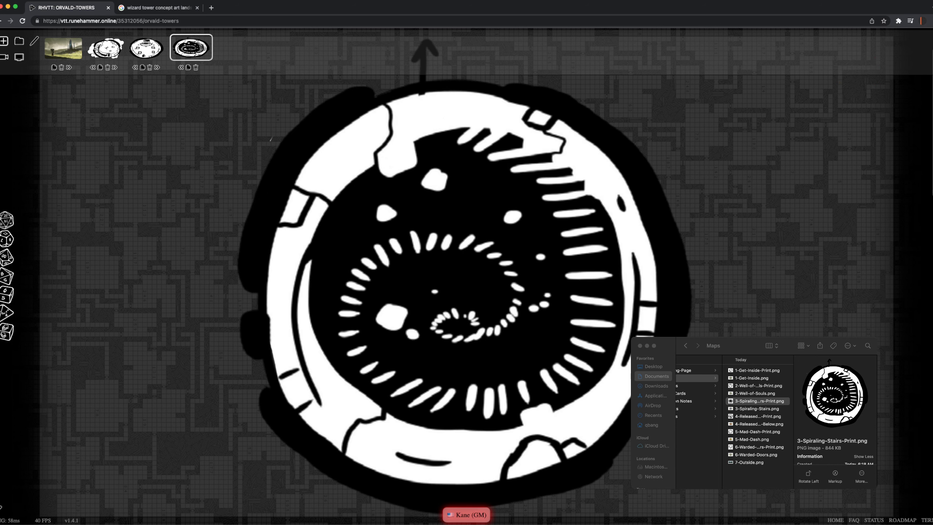
scroll(768, 412, "left", 3)
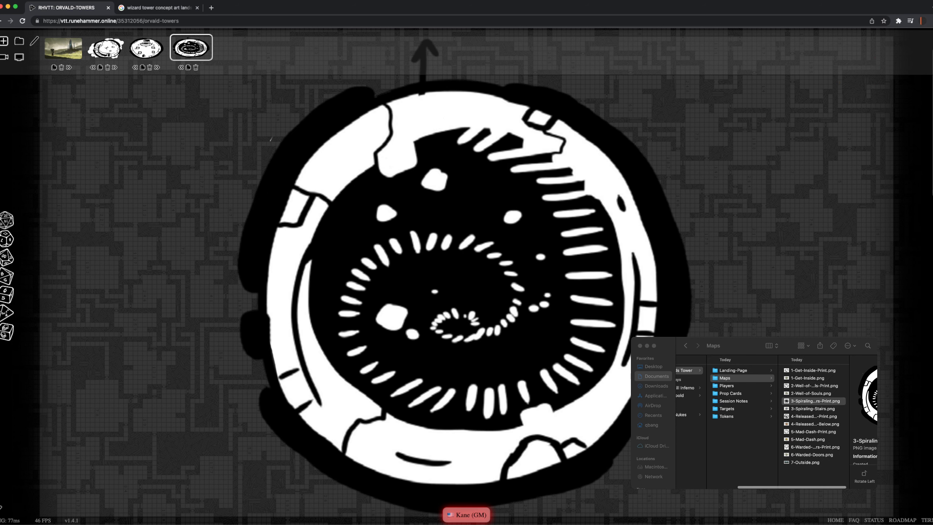
left_click(727, 386)
left_click(815, 370)
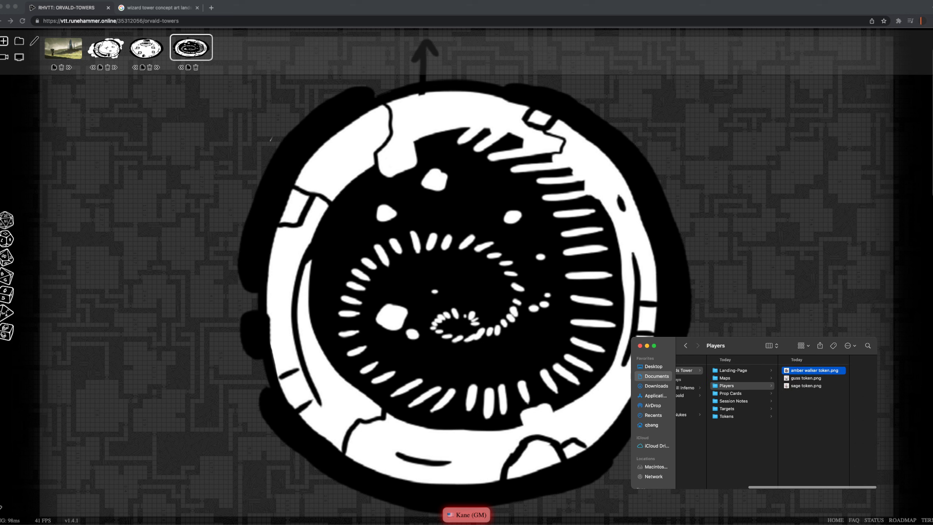
left_click(806, 385, "shift")
left_click_drag(749, 378, 457, 84)
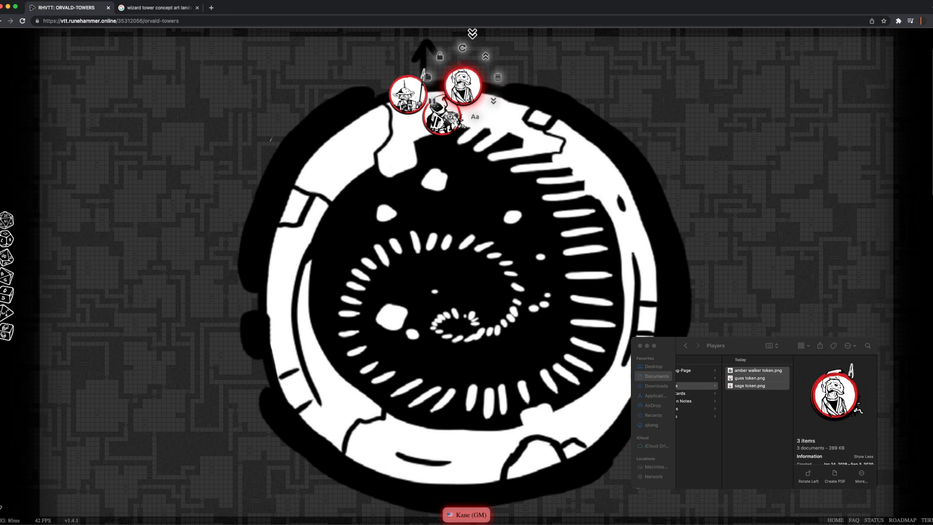
Add target 12.png from the Targets folder to the spiraling stairs scene, outside the tower at the map's upper right.
scroll(702, 408, "left", 2)
left_click(700, 409)
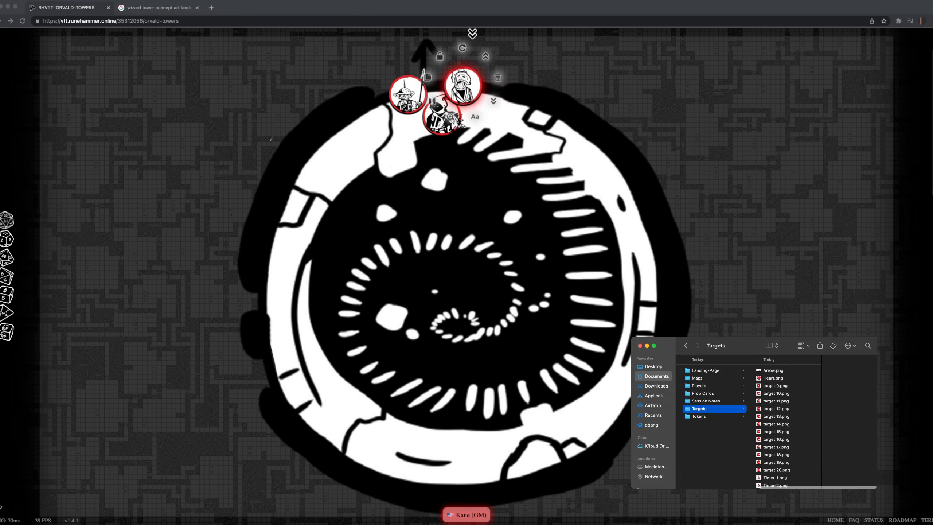
left_click_drag(776, 409, 864, 67)
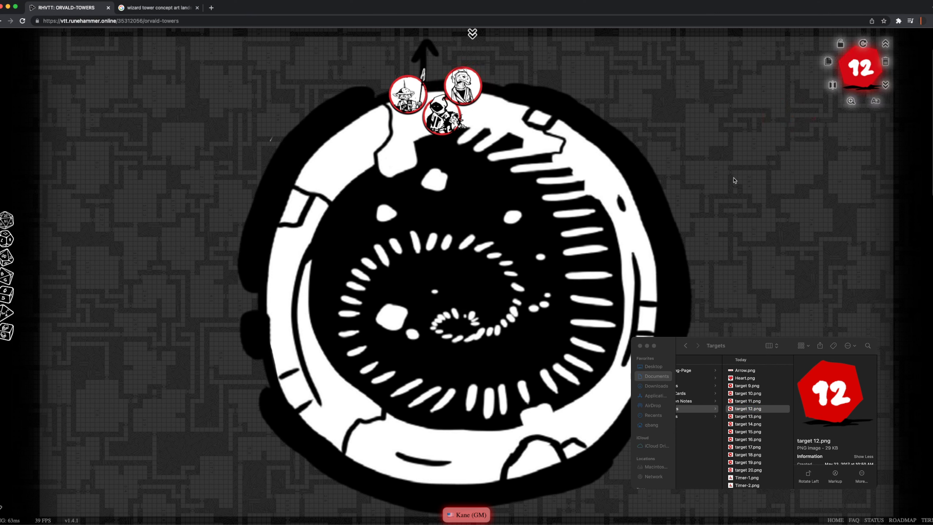
left_click(472, 34)
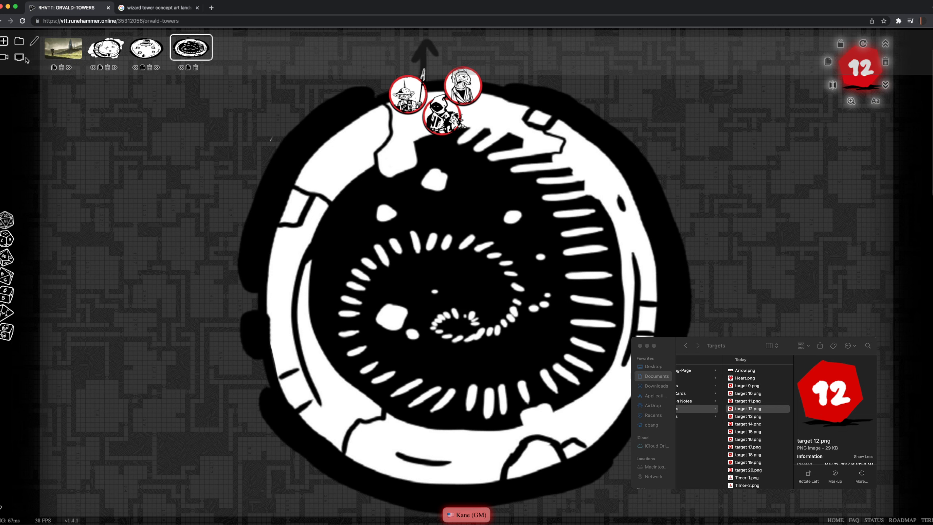
left_click(275, 365)
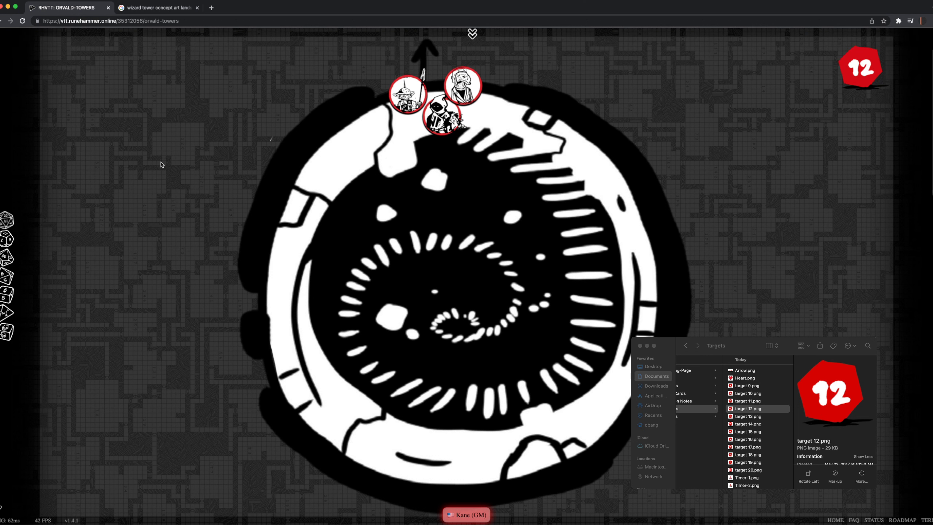
Create another scene with 5-Mad-Dash-Print.png from the Maps folder as its background.
left_click(472, 33)
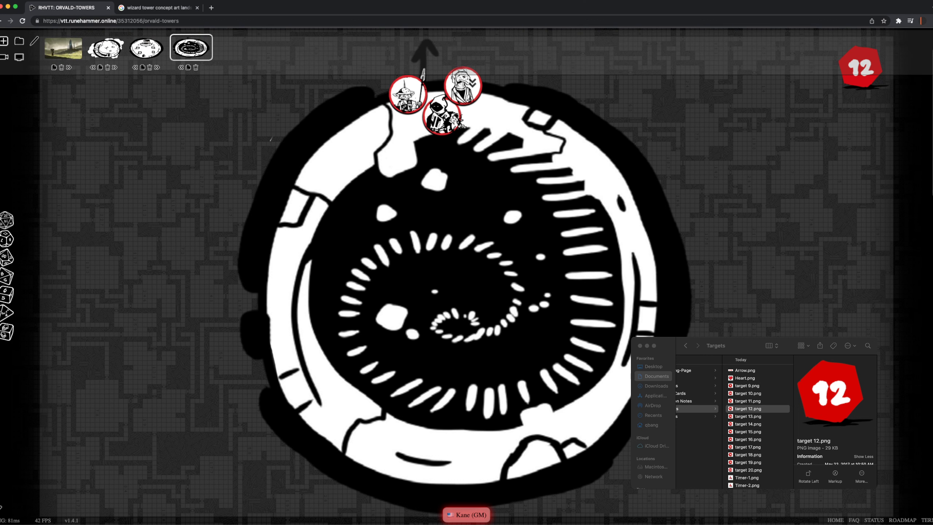
left_click(4, 41)
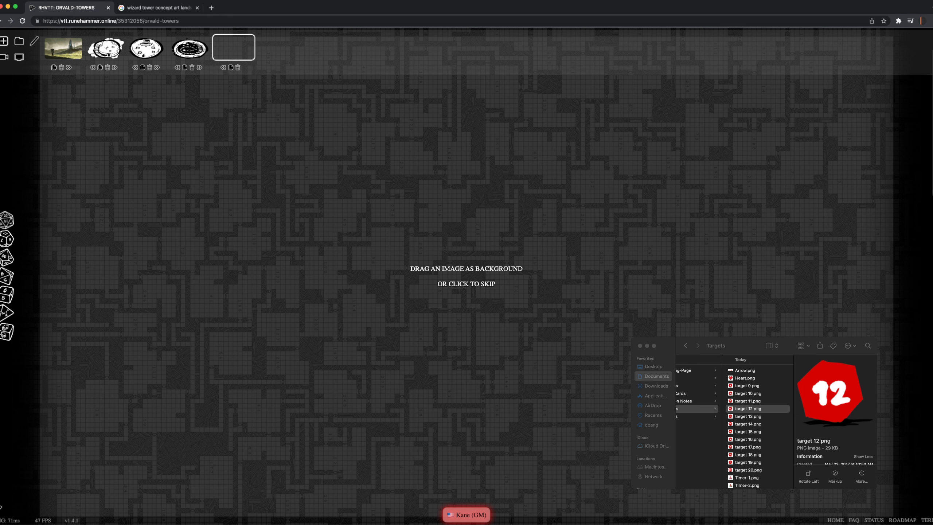
scroll(777, 424, "left", 2)
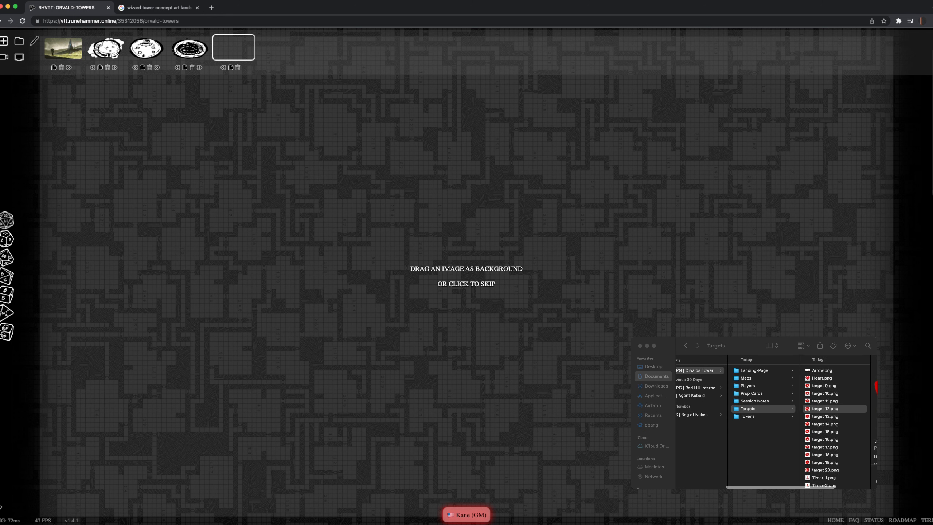
key("super+Tab")
left_click(746, 378)
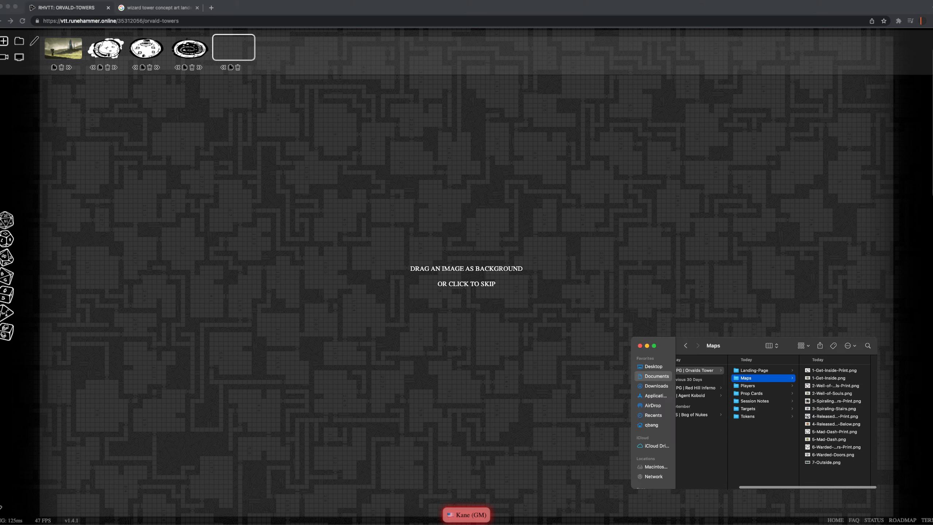
left_click(834, 431)
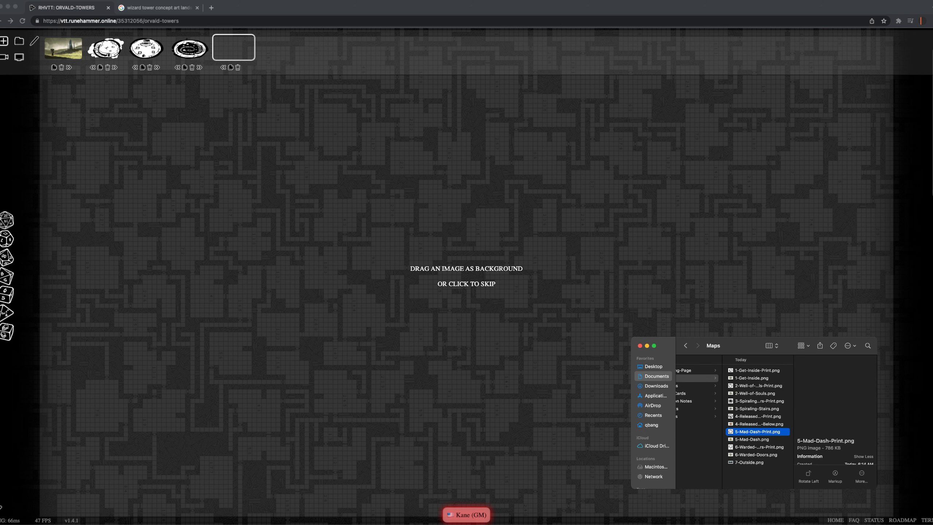
left_click_drag(758, 432, 559, 267)
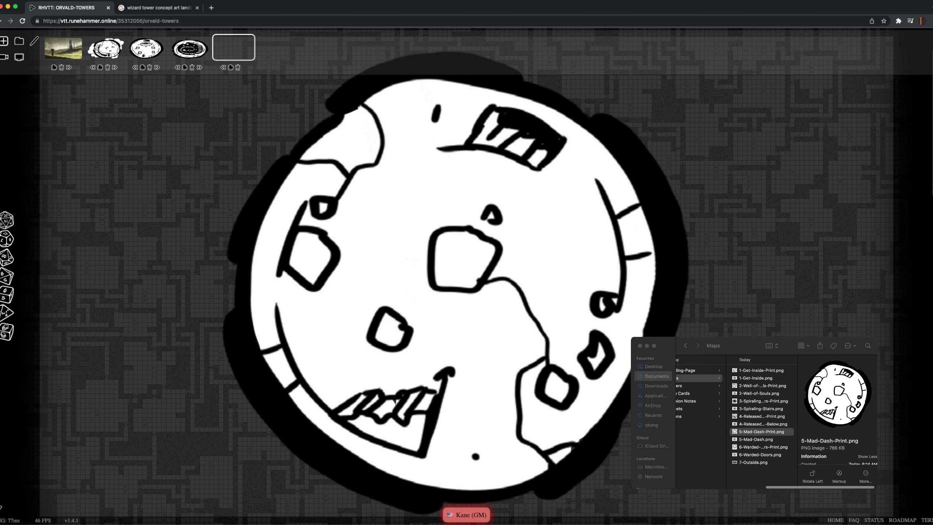
Open the Prop Cards folder in the file browser and look over its list of images.
scroll(735, 417, "left", 2)
left_click(713, 416)
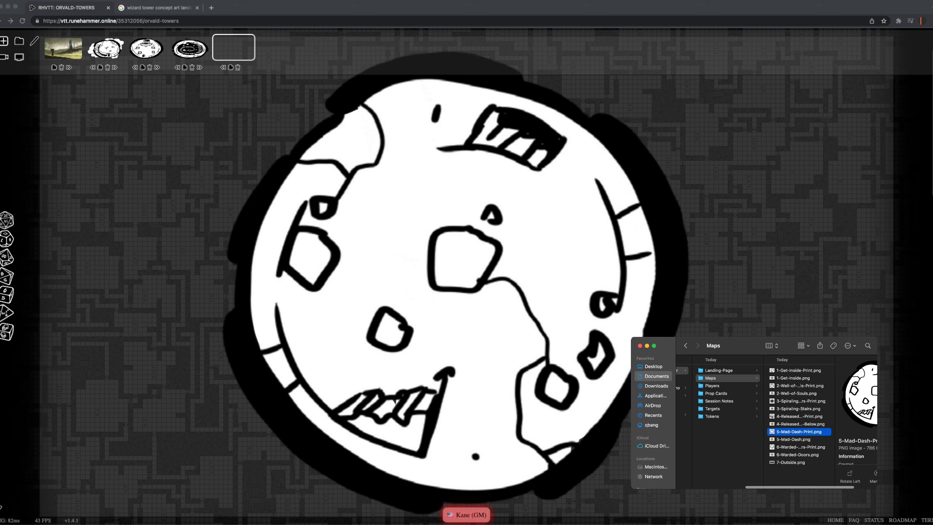
left_click(716, 394)
scroll(797, 423, "down", 4)
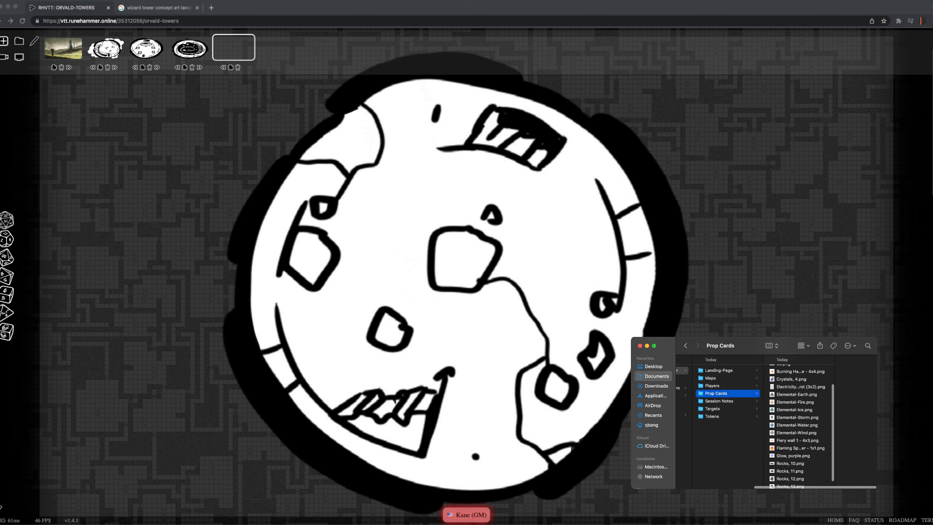
scroll(797, 423, "up", 4)
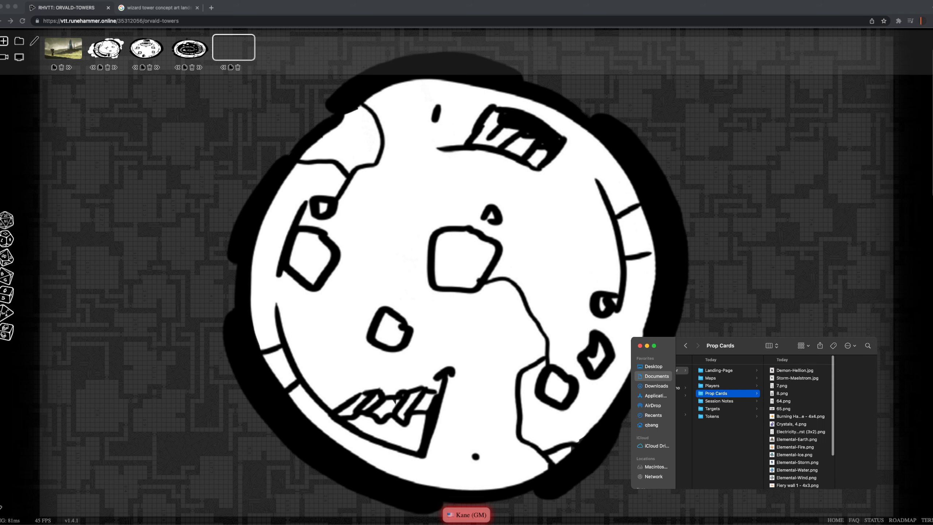
Preview the prop card images and add Crystals, 4.png to the Mad Dash scene, beside the lower-right rock at the end of the crack.
left_click(781, 387)
key("Down")
key("Down")
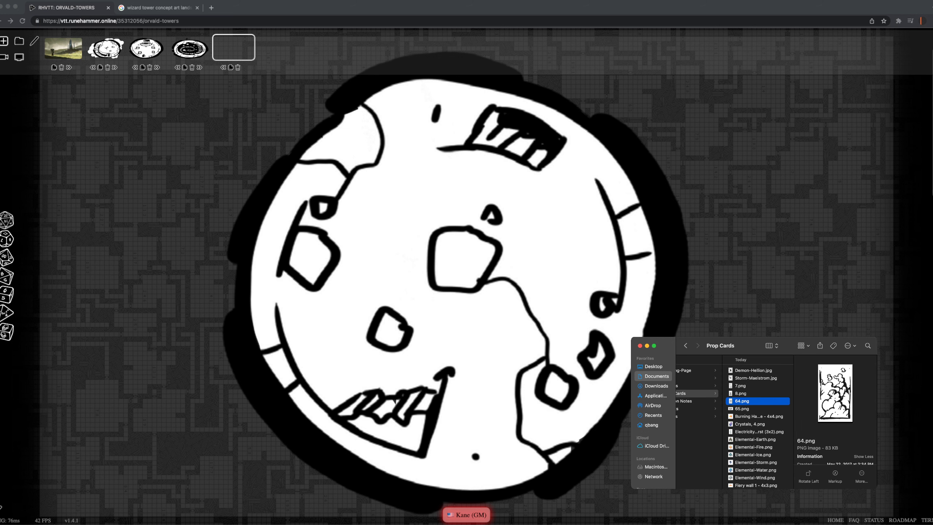
key("Down")
key("Down")
key("Down")
key("Down")
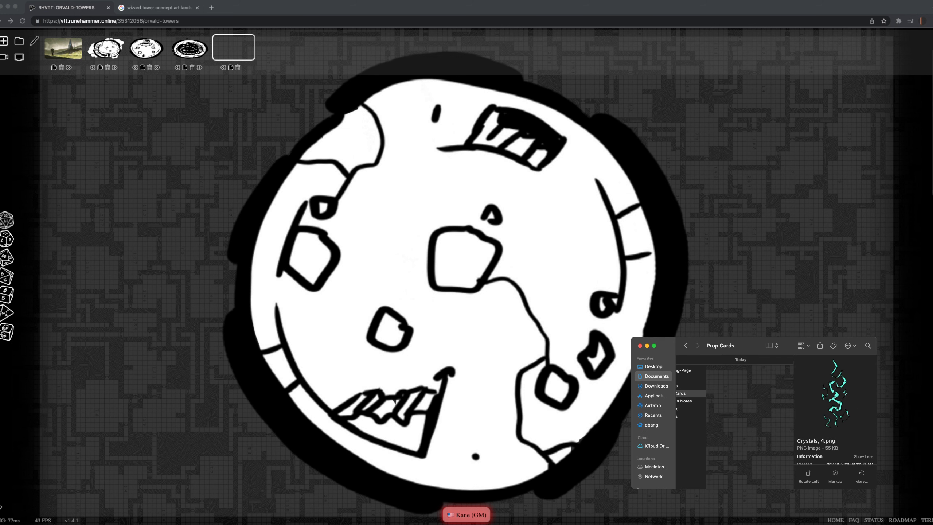
key("Up")
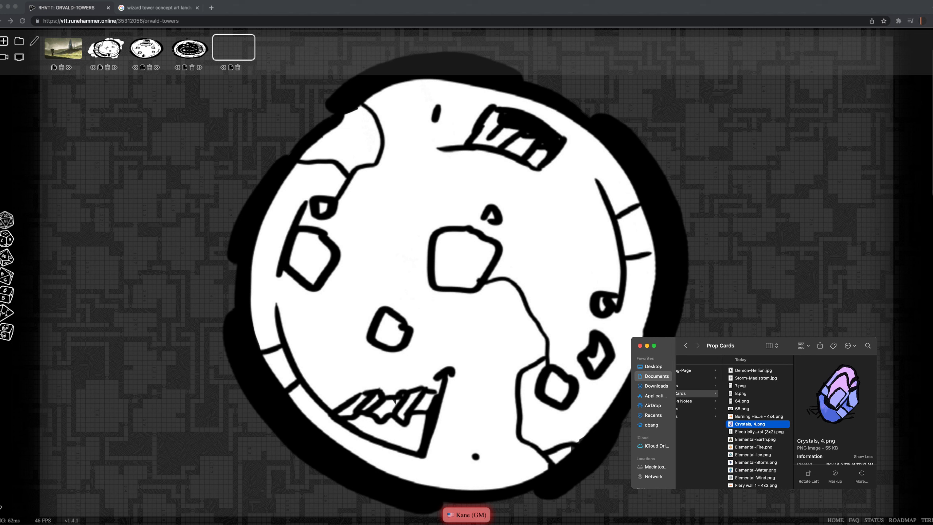
key("Up")
key("Up")
key("Up")
key("Up")
left_click_drag(750, 424, 553, 358)
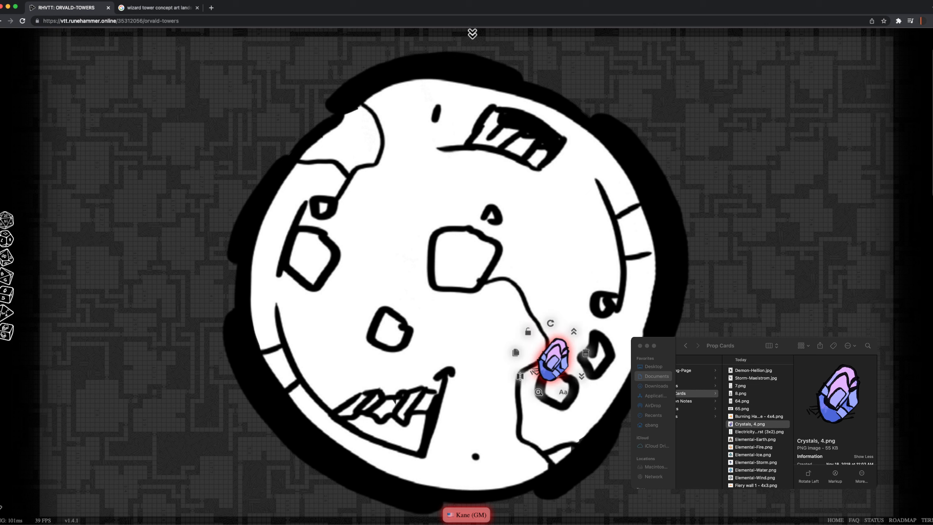
Add 64.png from Prop Cards to the tower's upper-left area, rotate it to landscape and enlarge it to cover the tower's left side.
left_click(742, 401)
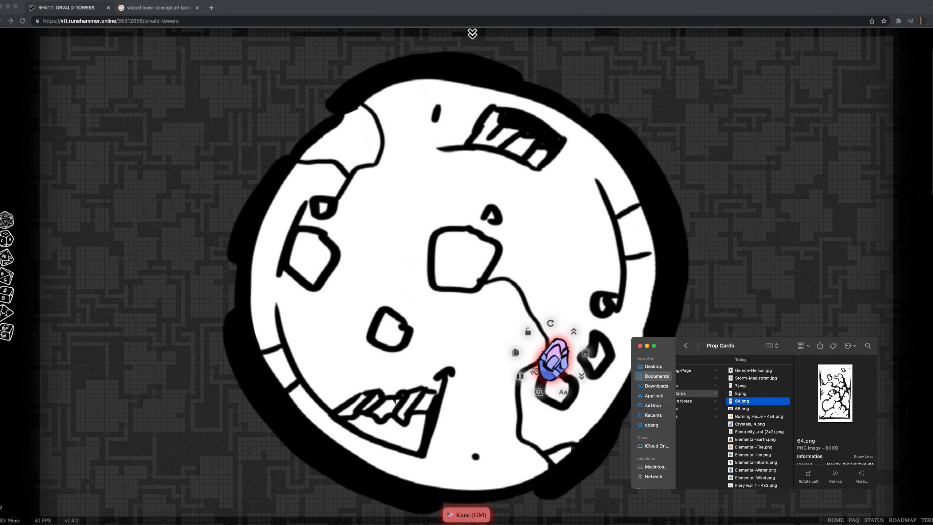
left_click(741, 393)
left_click_drag(742, 401, 362, 262)
left_click(372, 232)
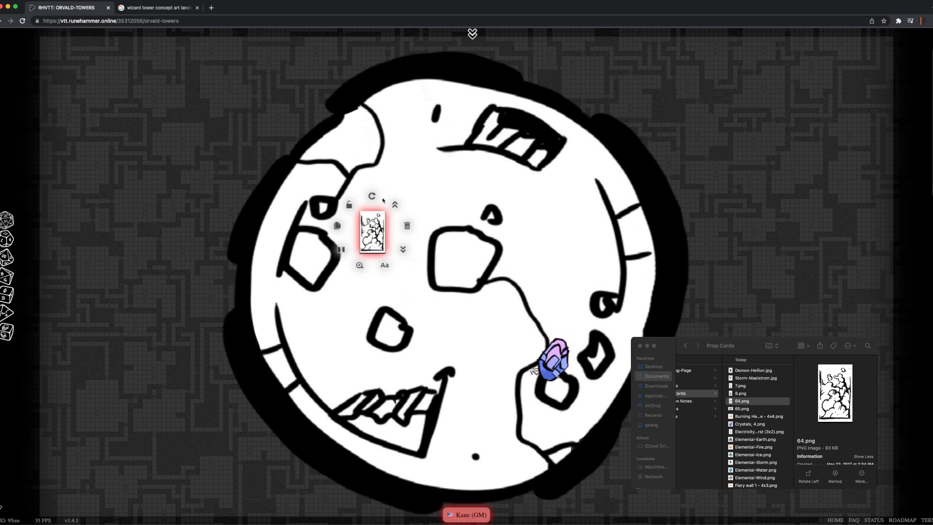
left_click(372, 195)
left_click(360, 265)
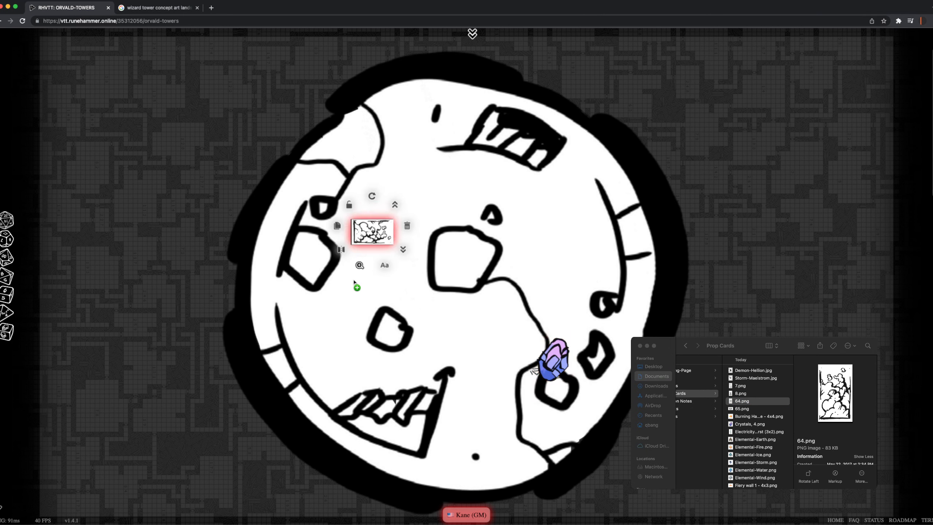
left_click_drag(374, 252, 339, 243)
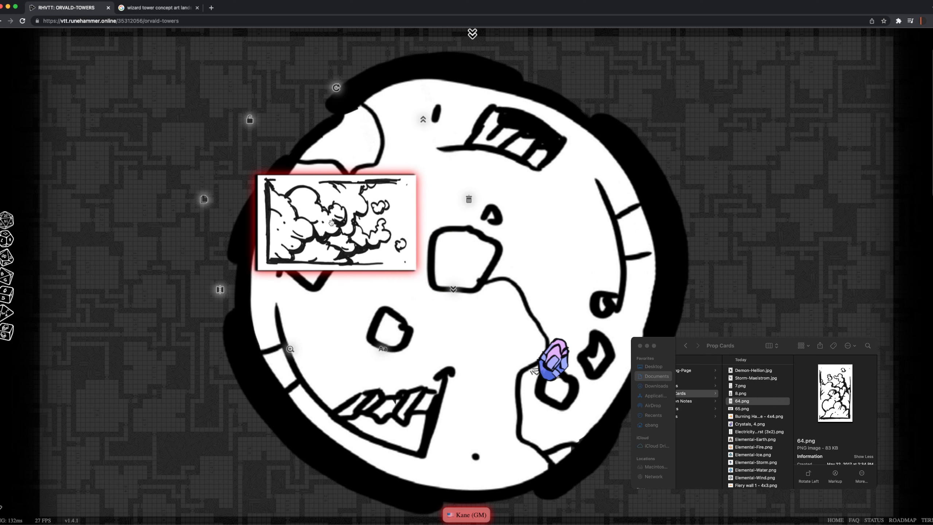
left_click(128, 291)
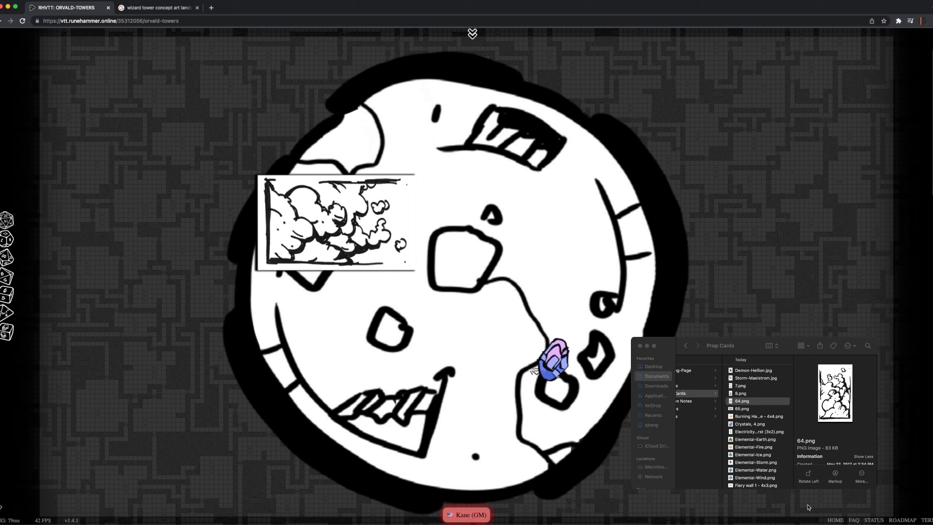
Open the GM's games page, launch the Orvald-Towers join page from the games list and select its web address for sharing.
left_click(836, 520)
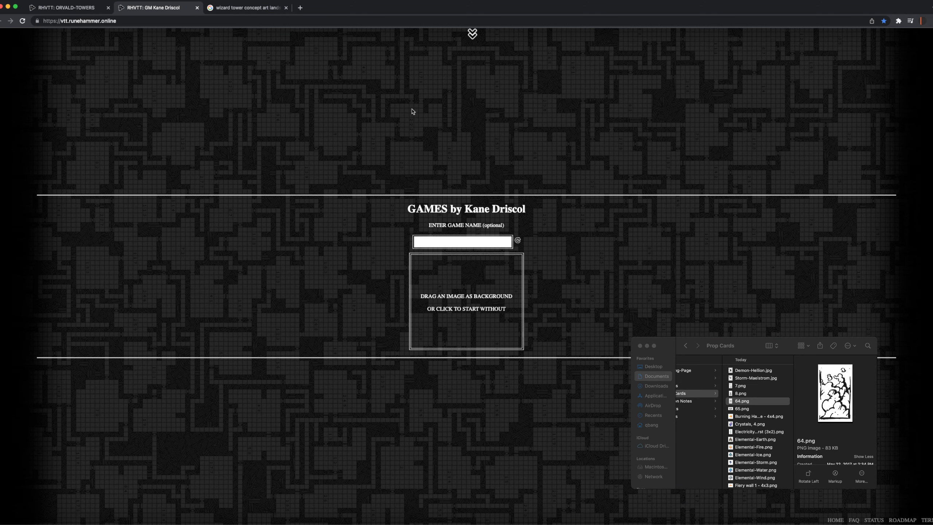
left_click(472, 34)
left_click(107, 44)
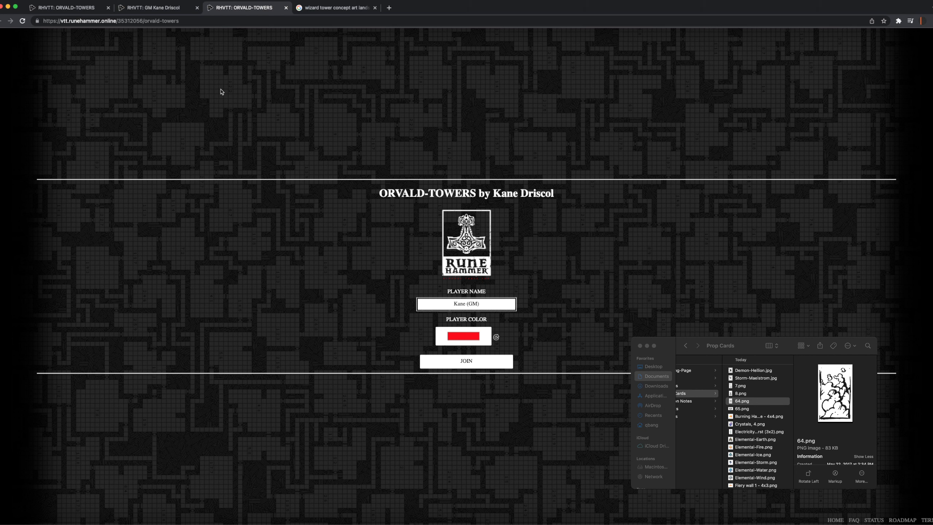
left_click(188, 22)
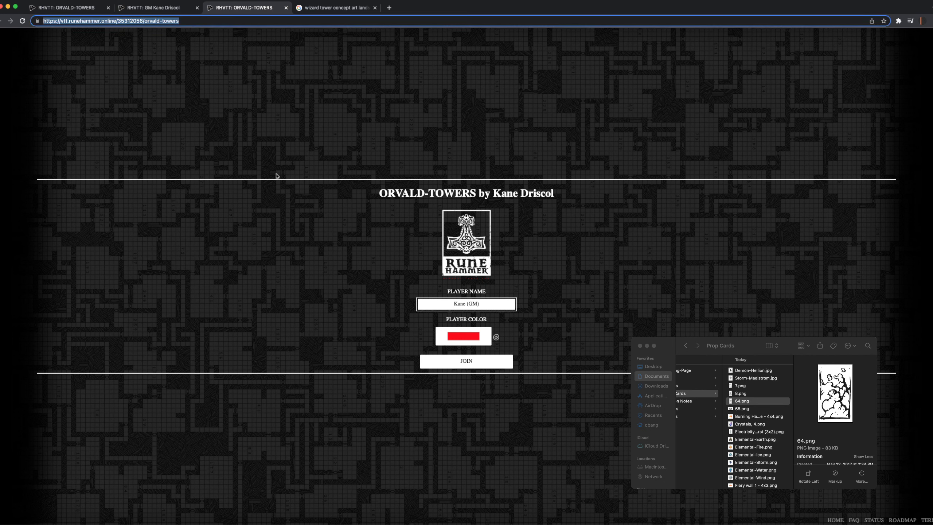
Return to the running Orvald-Towers game and switch to the landing scene with the wizard tower artwork.
left_click(169, 10)
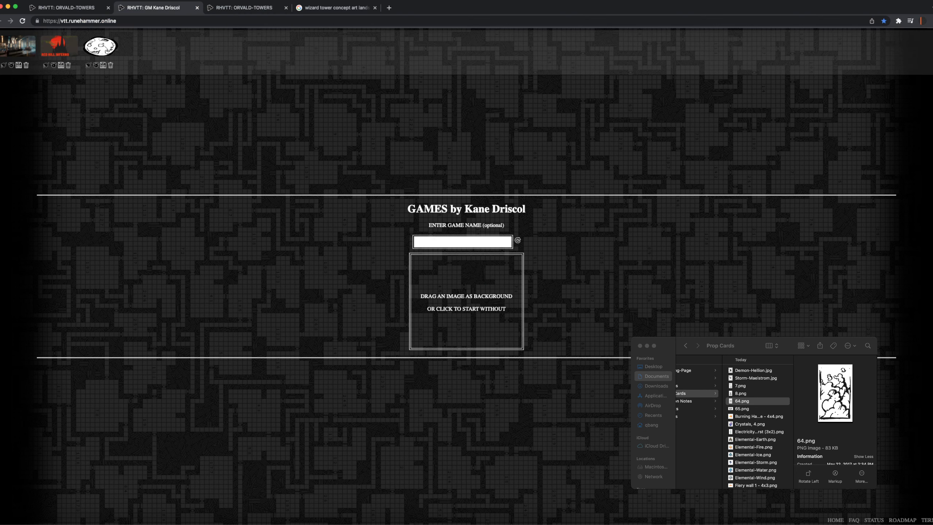
left_click(87, 9)
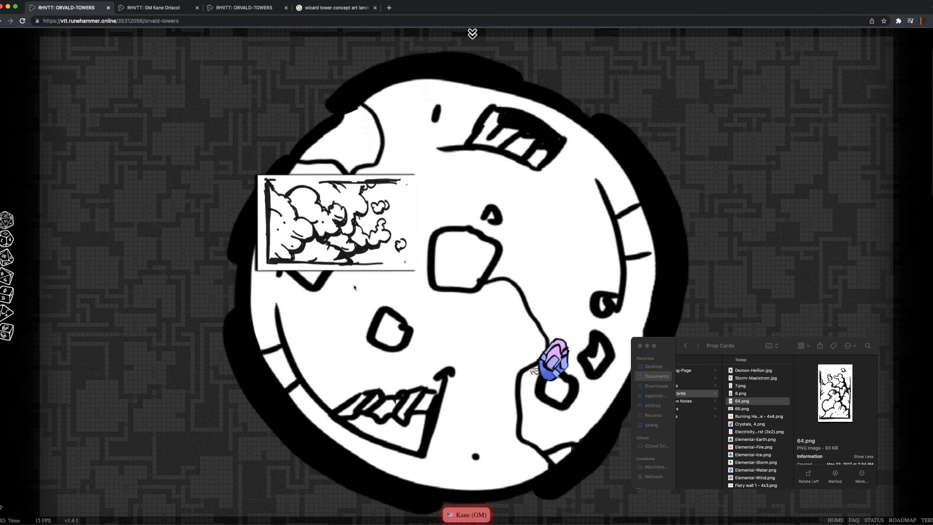
left_click(472, 34)
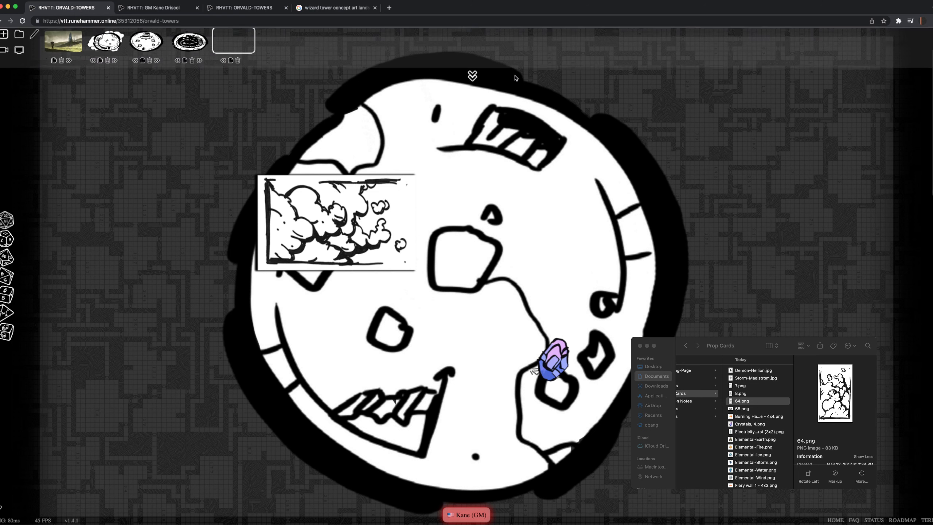
left_click(67, 47)
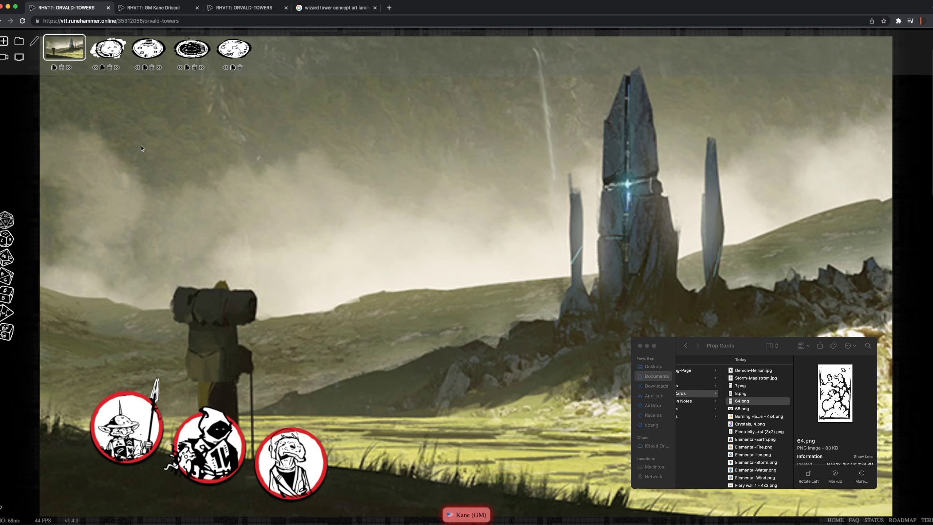